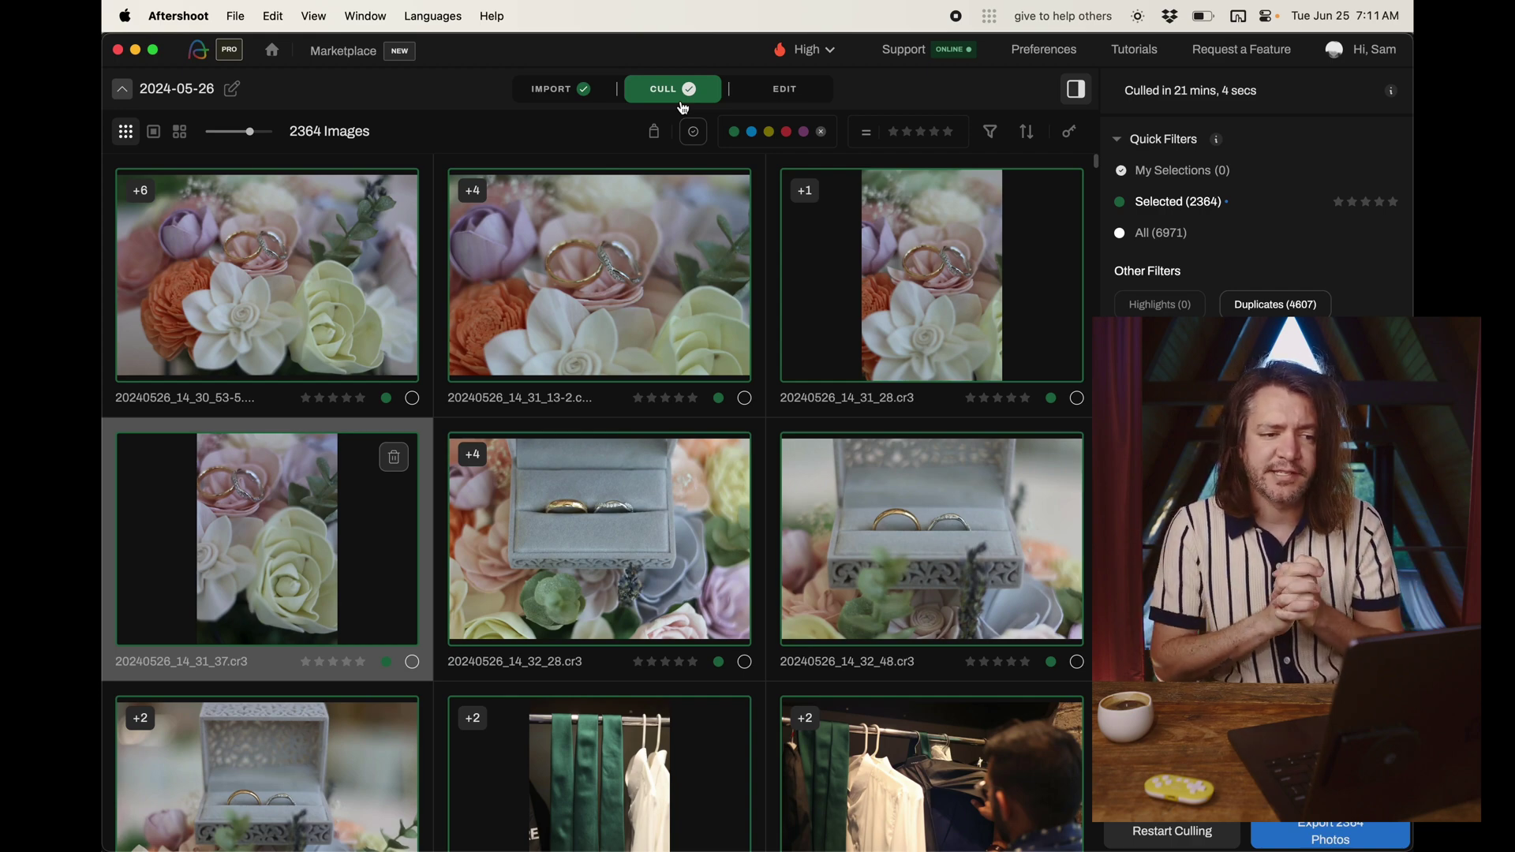
Step: Review the selected ring and sun-through-trees photos full-size, then return to all 6971 imported images
double_click(603, 431)
key(Left)
key(Left)
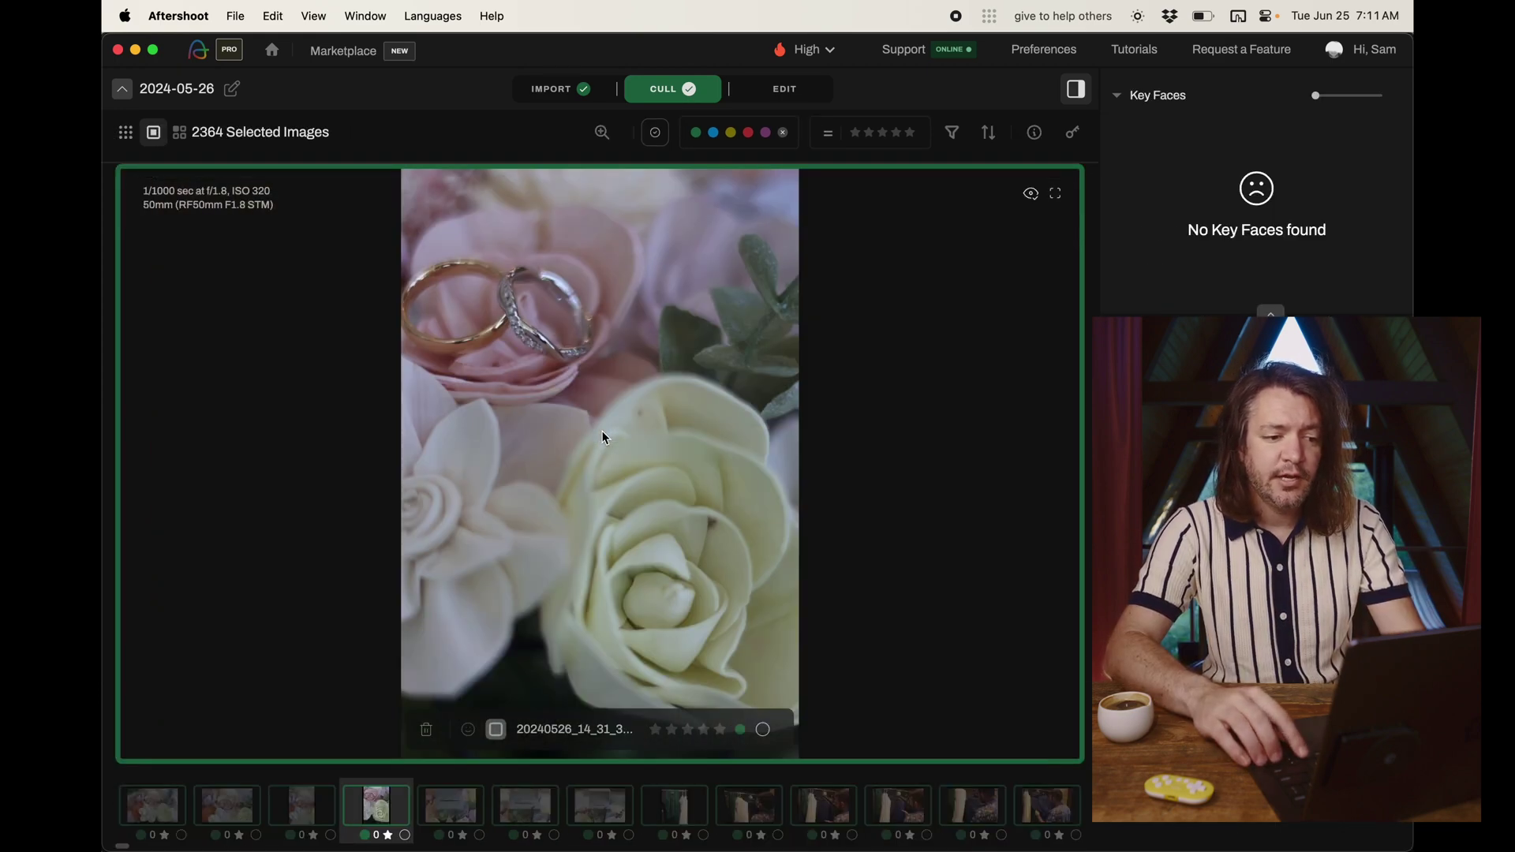
key(Right)
key(Right)
key(Right)
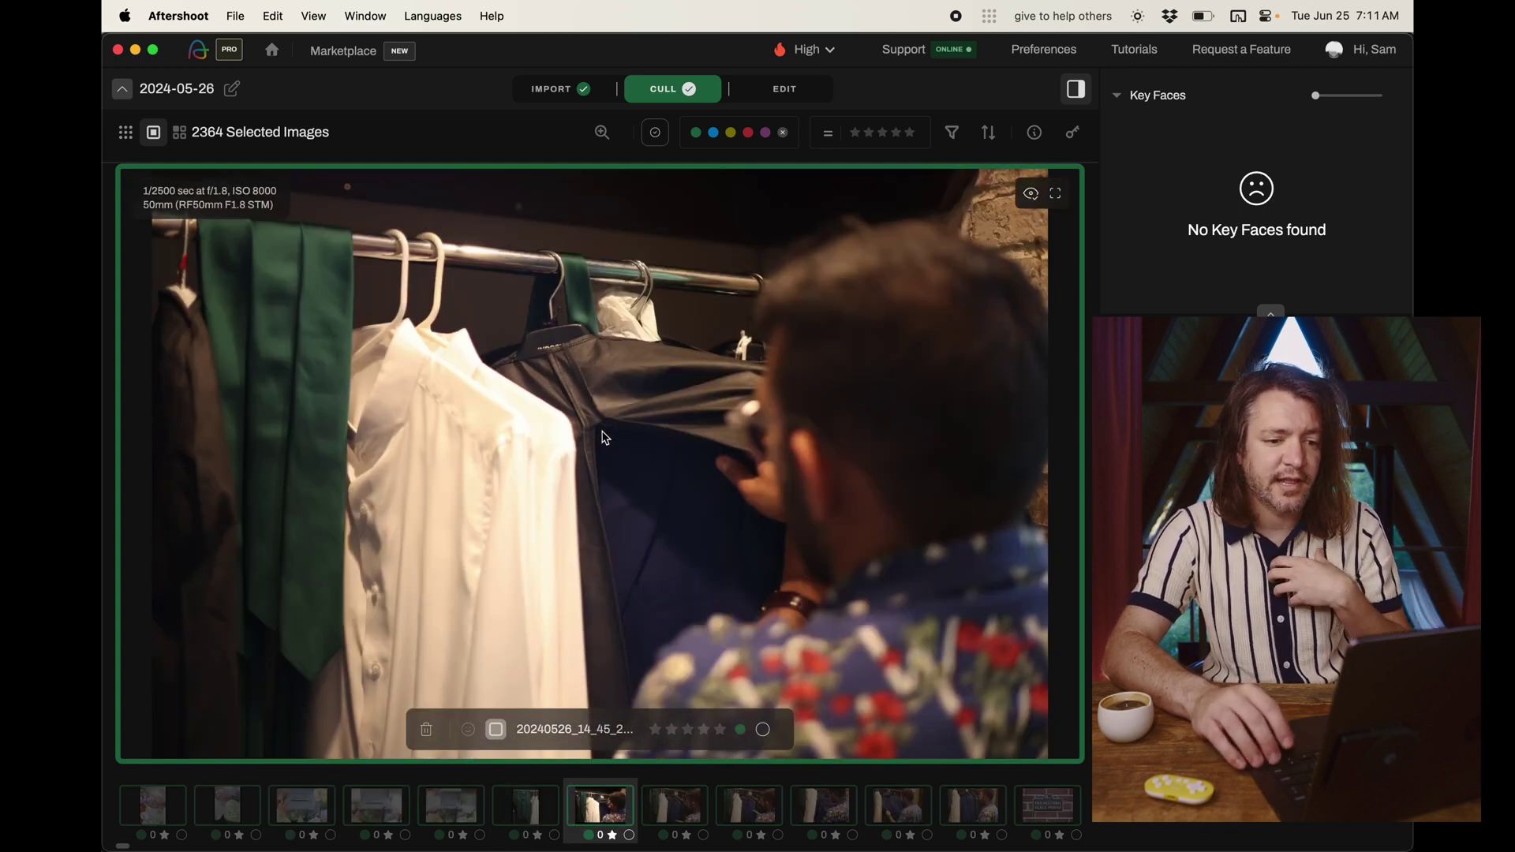
key(Right)
key(Right)
key(Right)
key(Right)
key(Right)
key(Right)
key(Right)
key(Right)
key(Right)
key(Right)
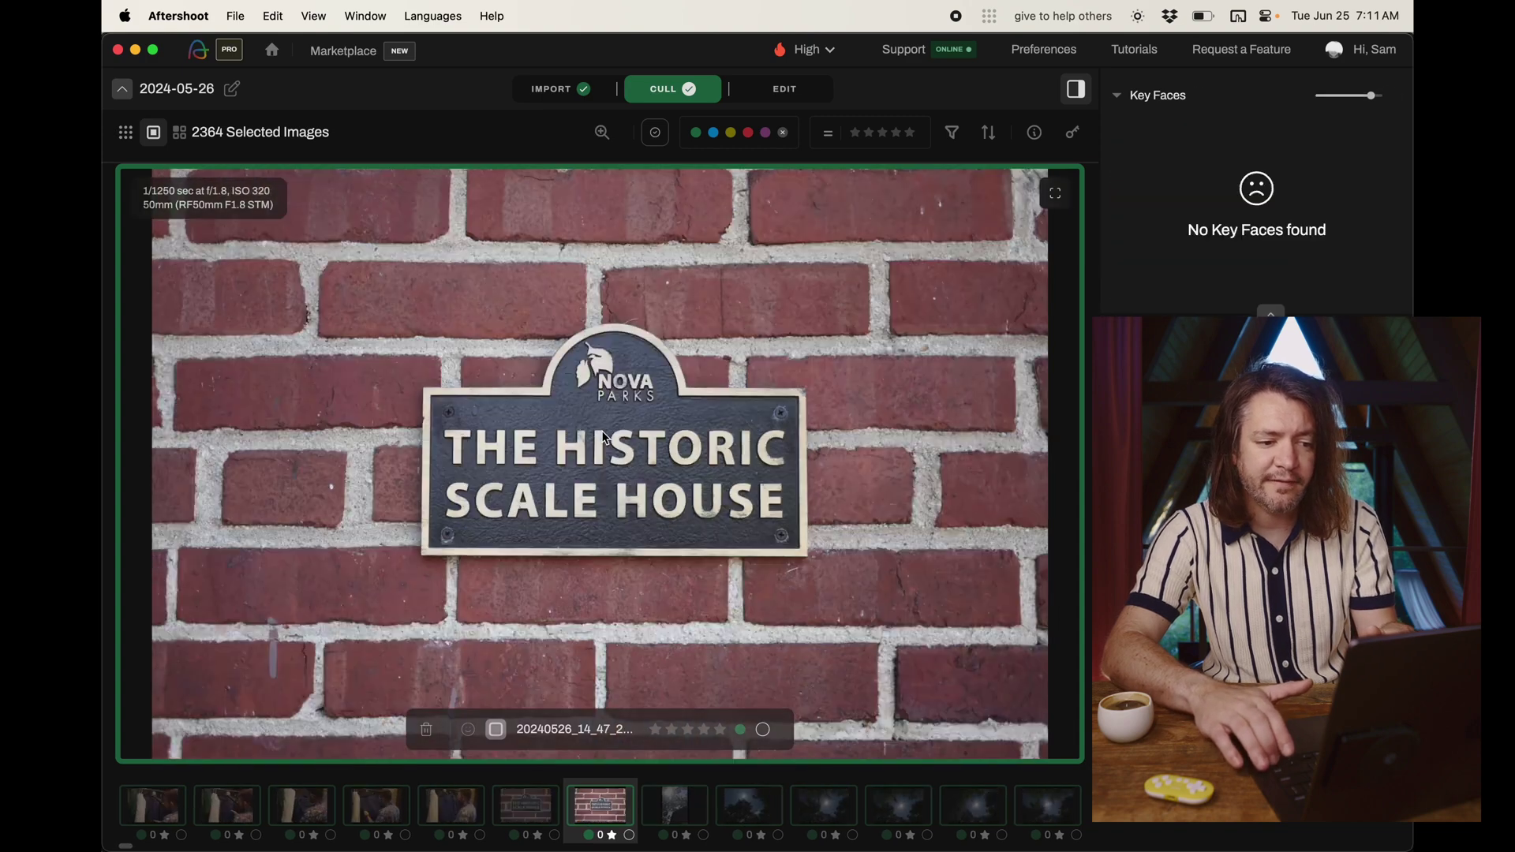
key(Right)
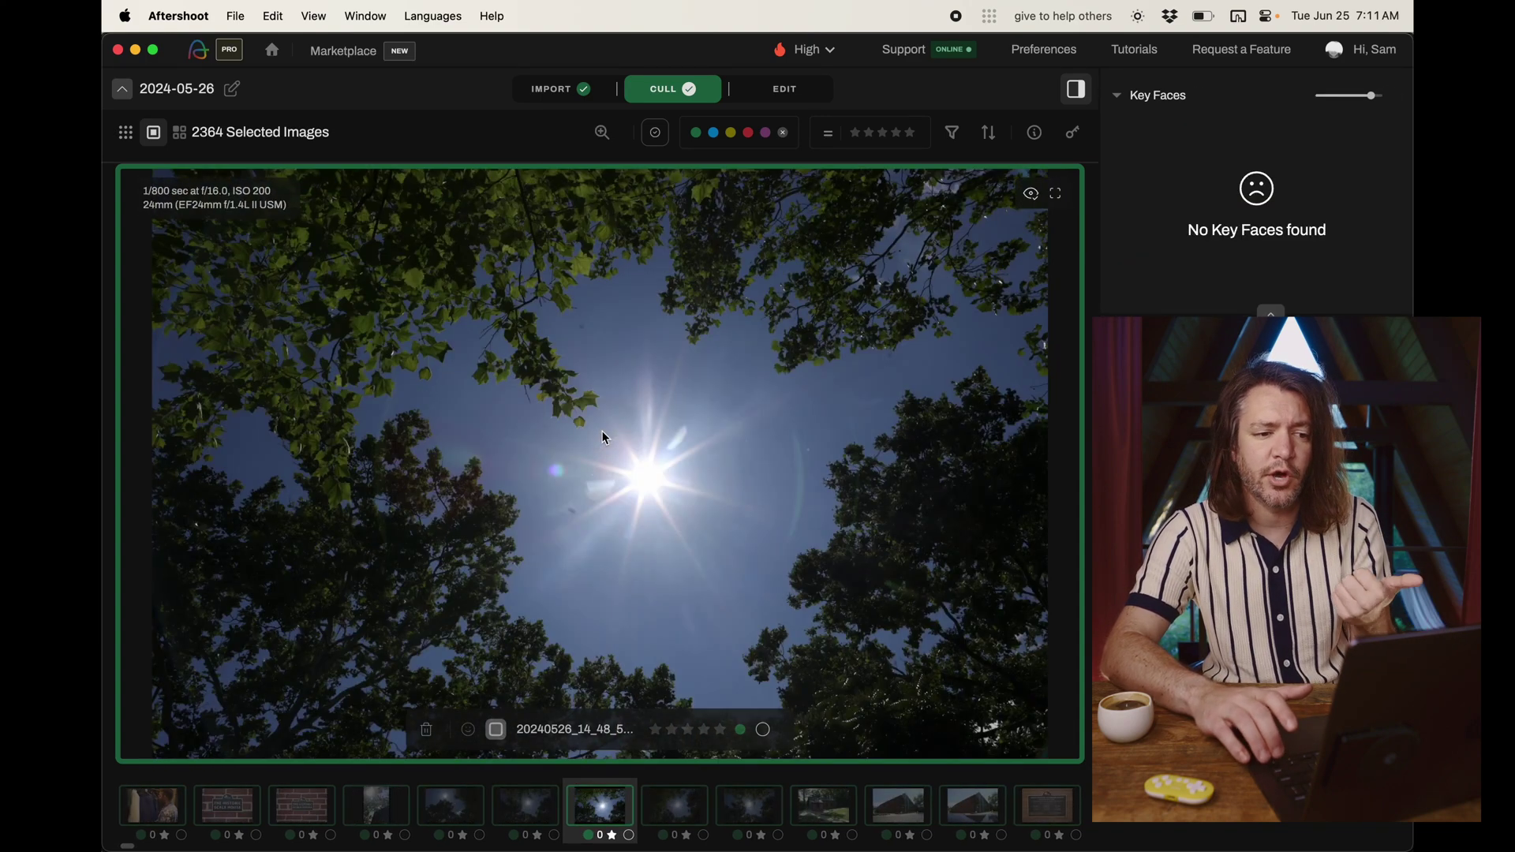
key(Right)
key(Right)
key(Right)
key(Left)
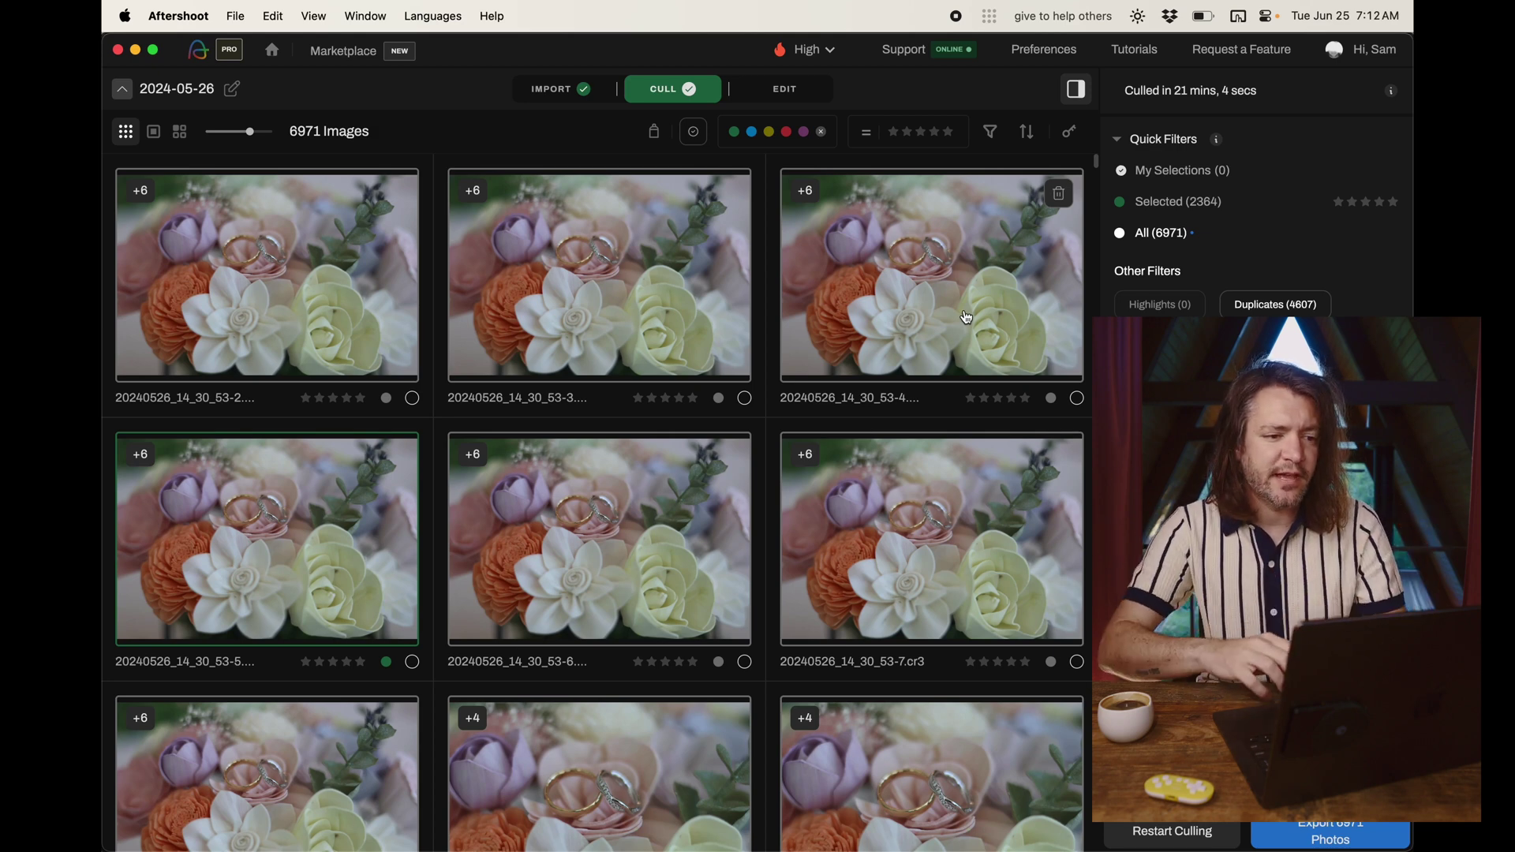
click(556, 89)
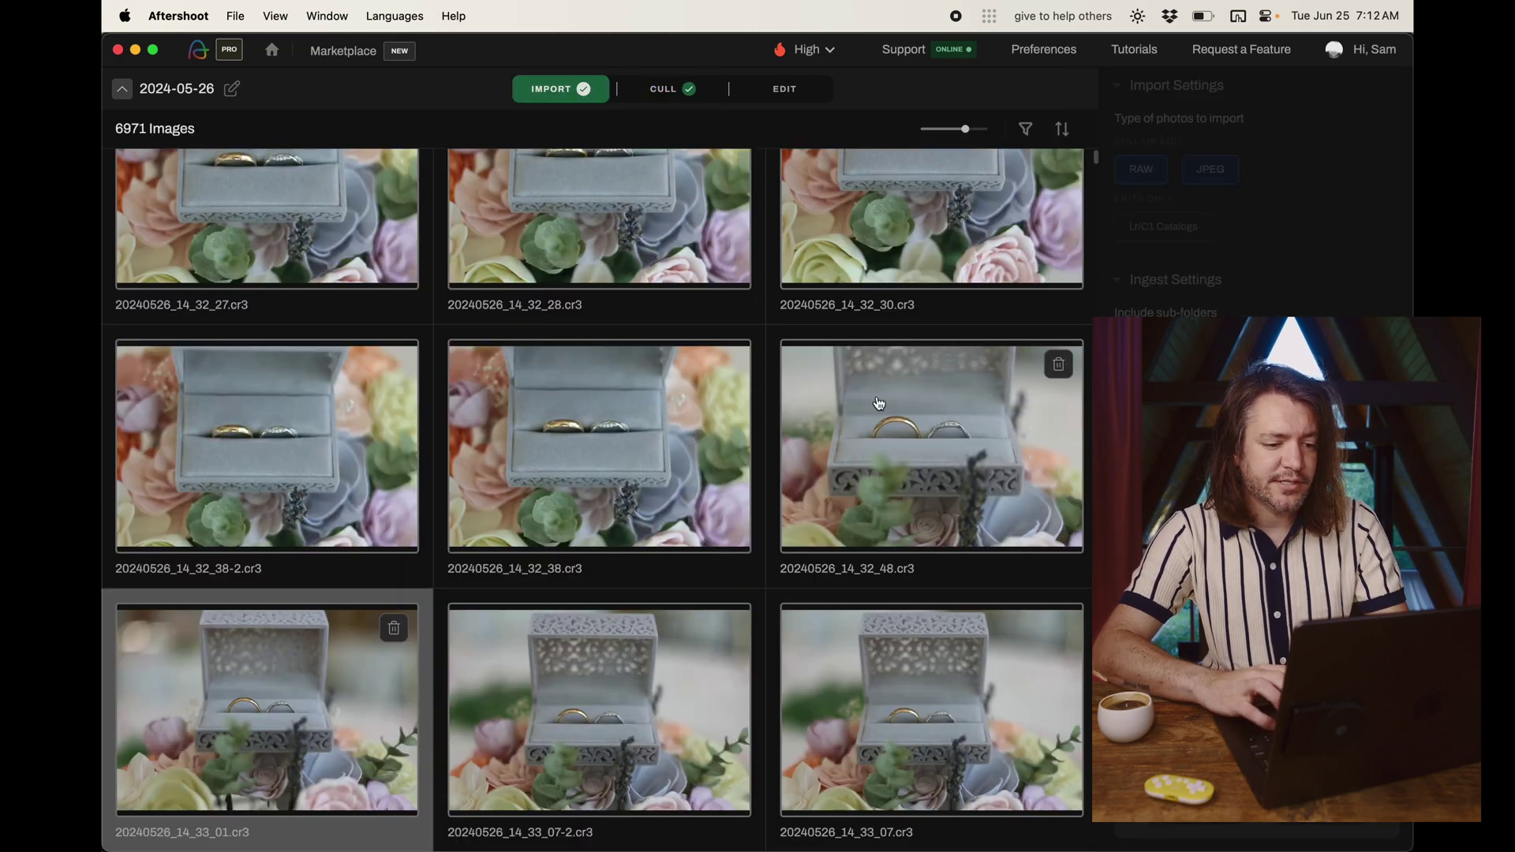
key(super+Tab)
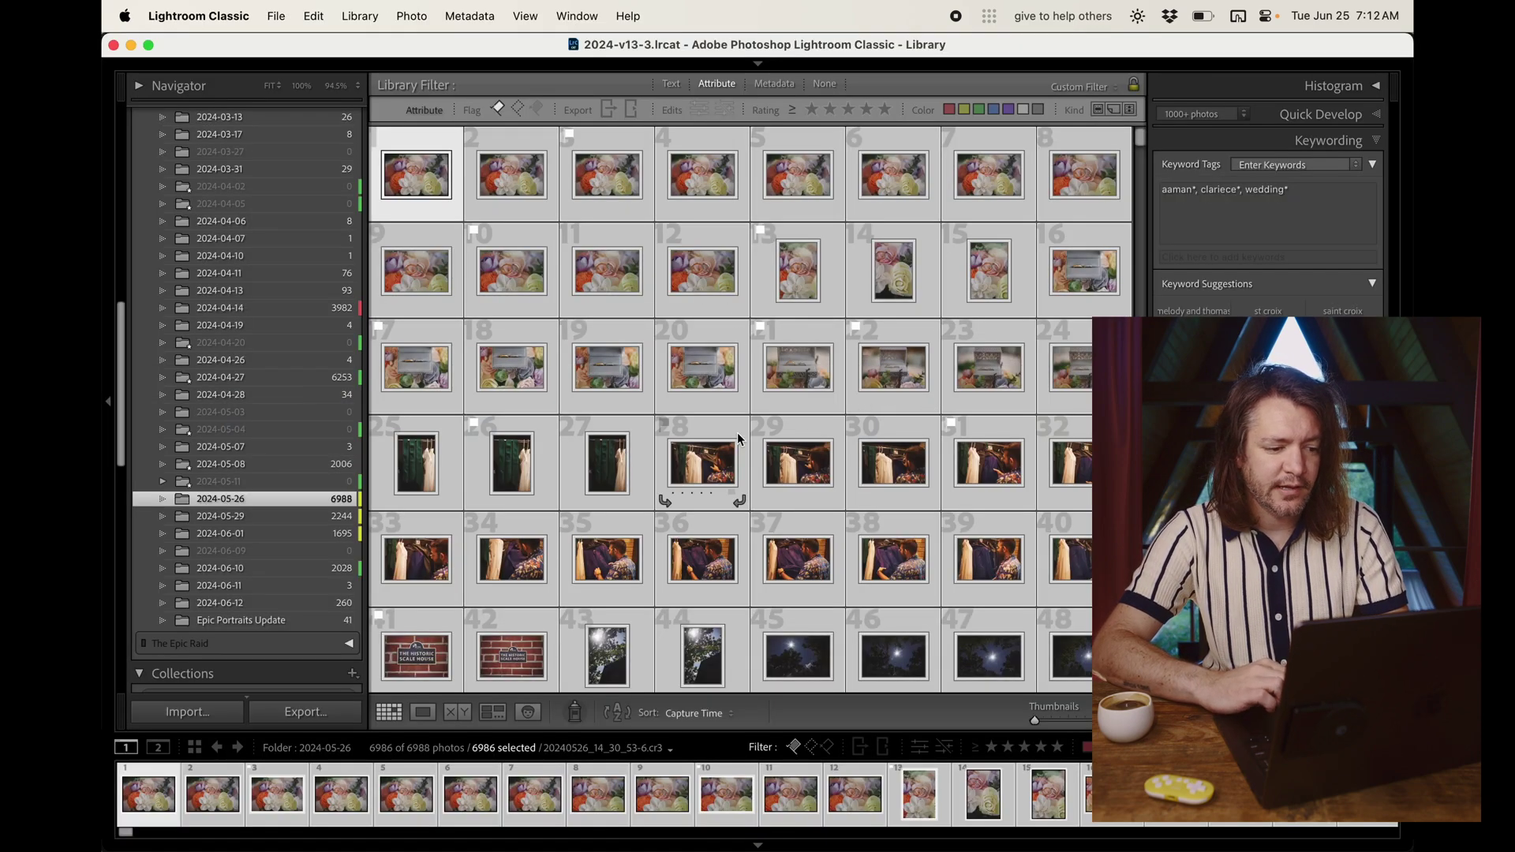
scroll(737, 432, down, 5)
scroll(737, 433, up, 5)
key(super+Tab)
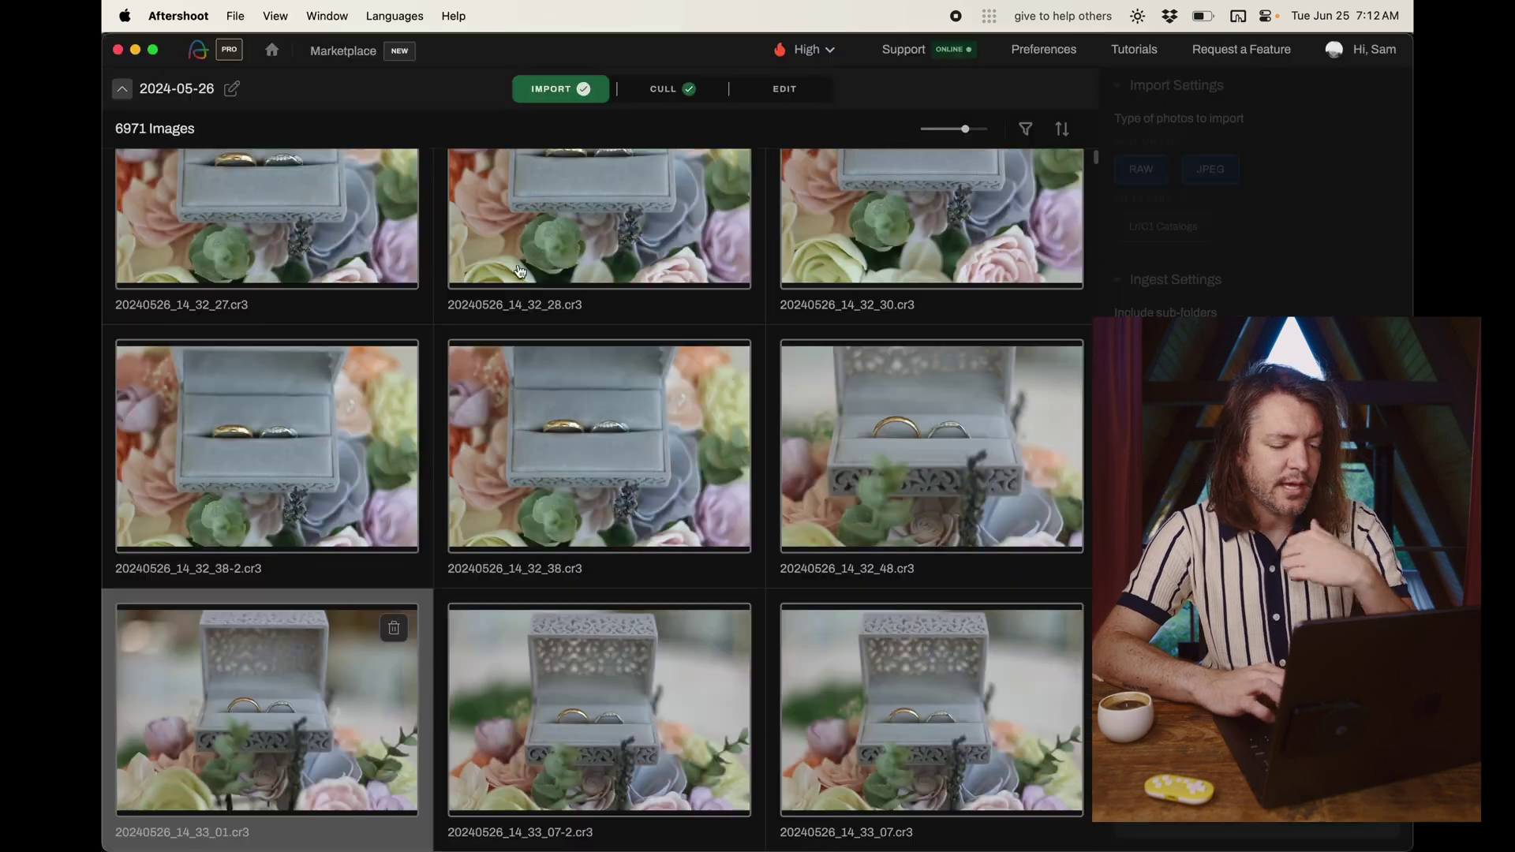
click(675, 96)
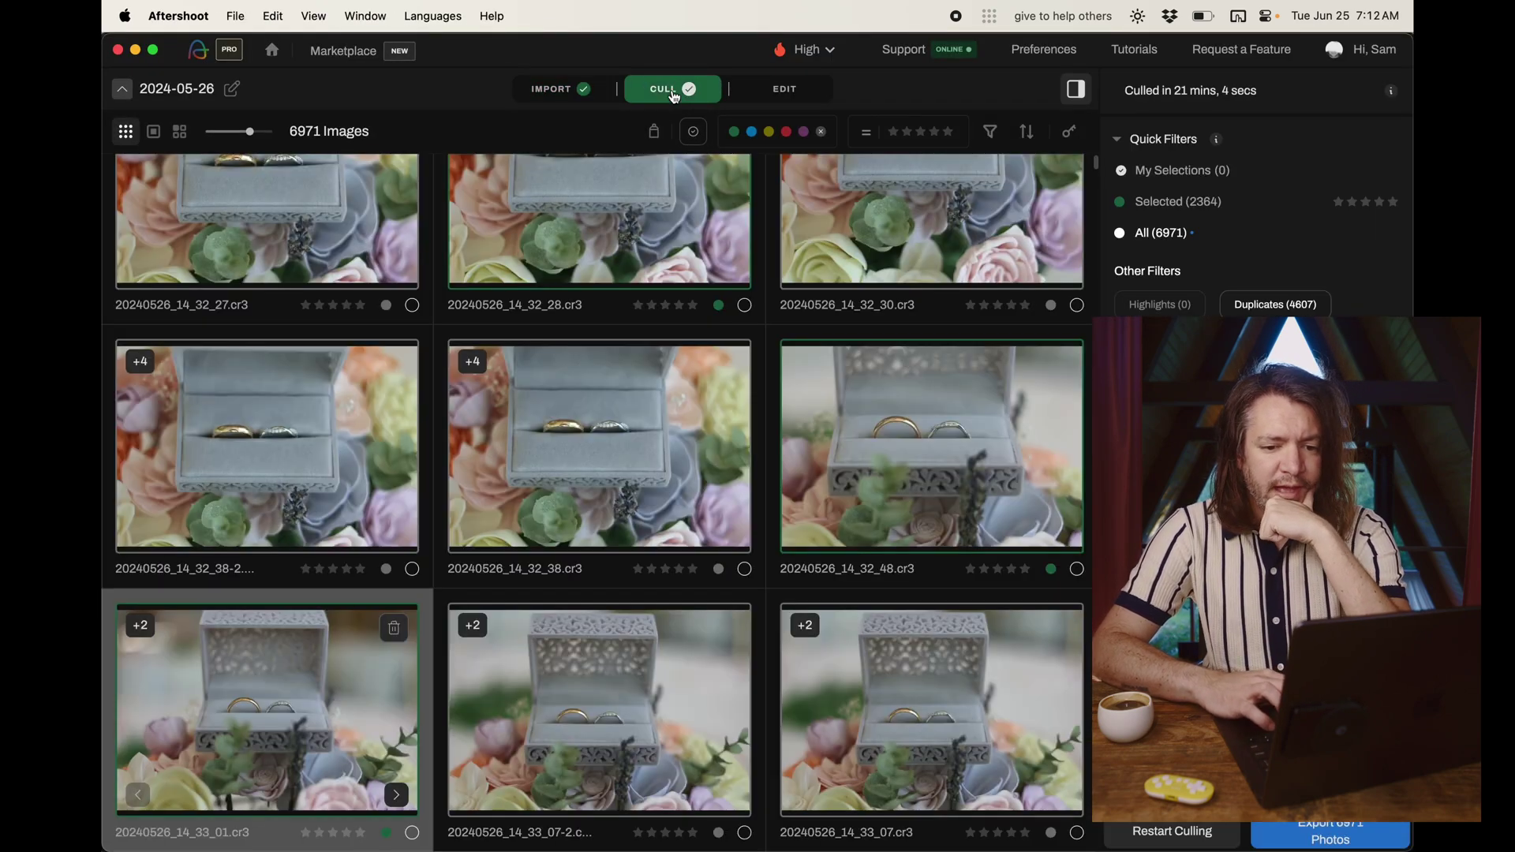
Step: Restart culling with the AI cache cleared, shoot type Weddings & Engagements, and open star/colour label settings
click(1156, 833)
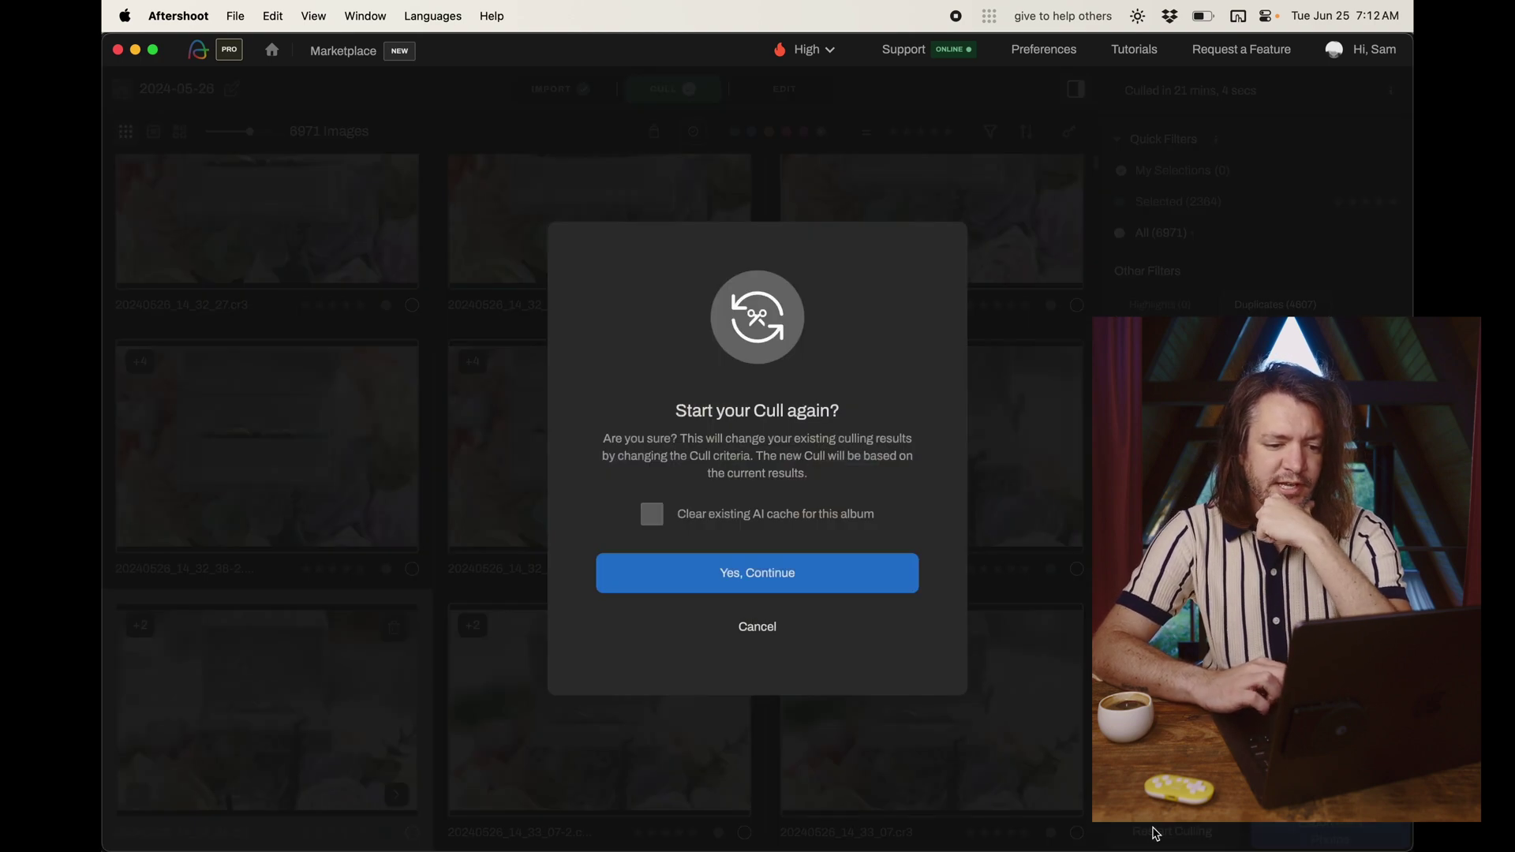
click(793, 516)
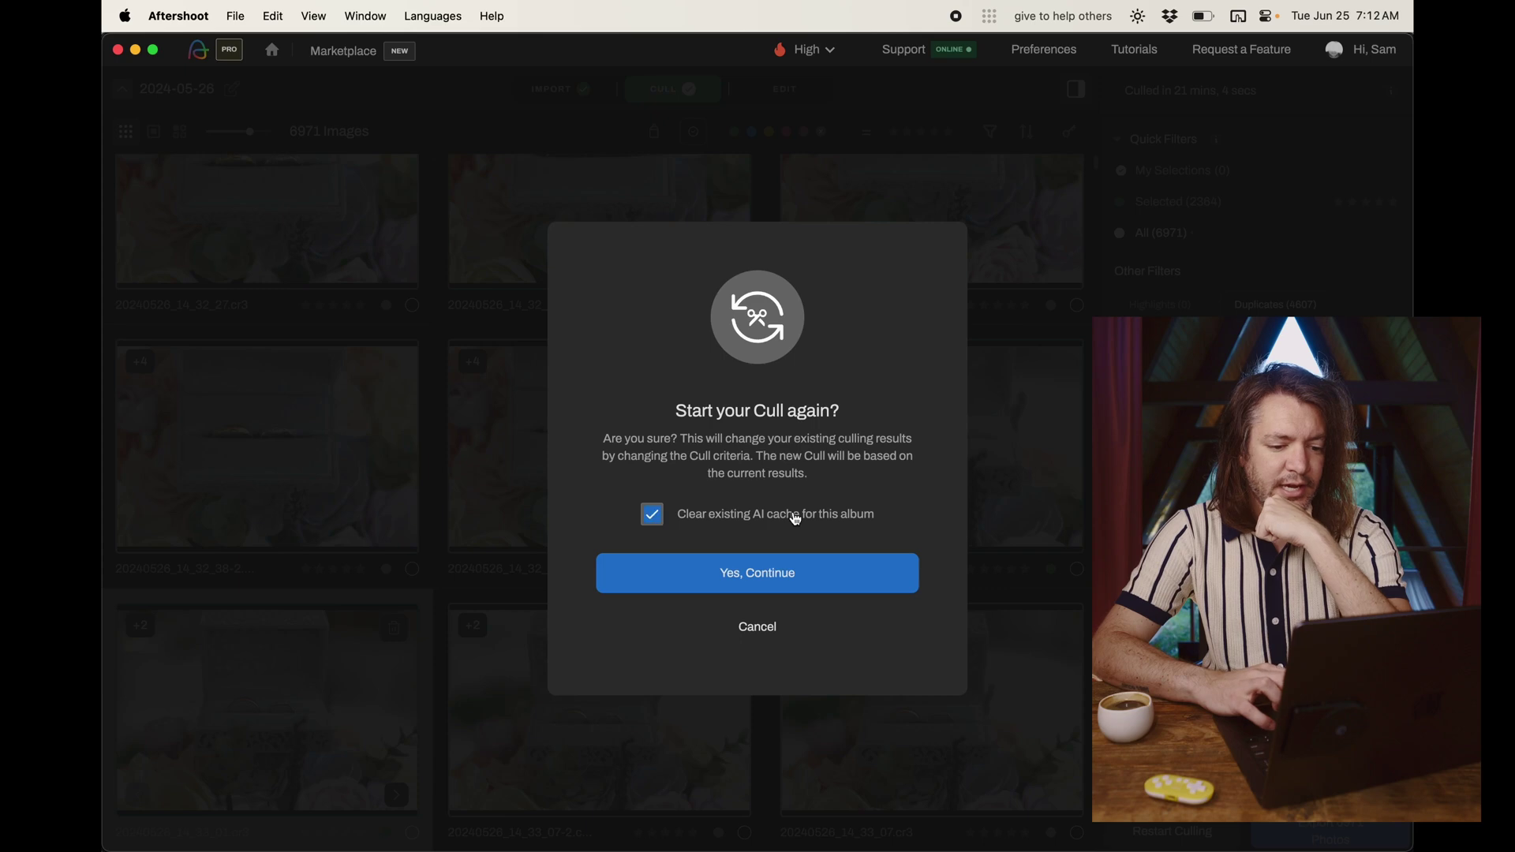
click(746, 577)
click(811, 327)
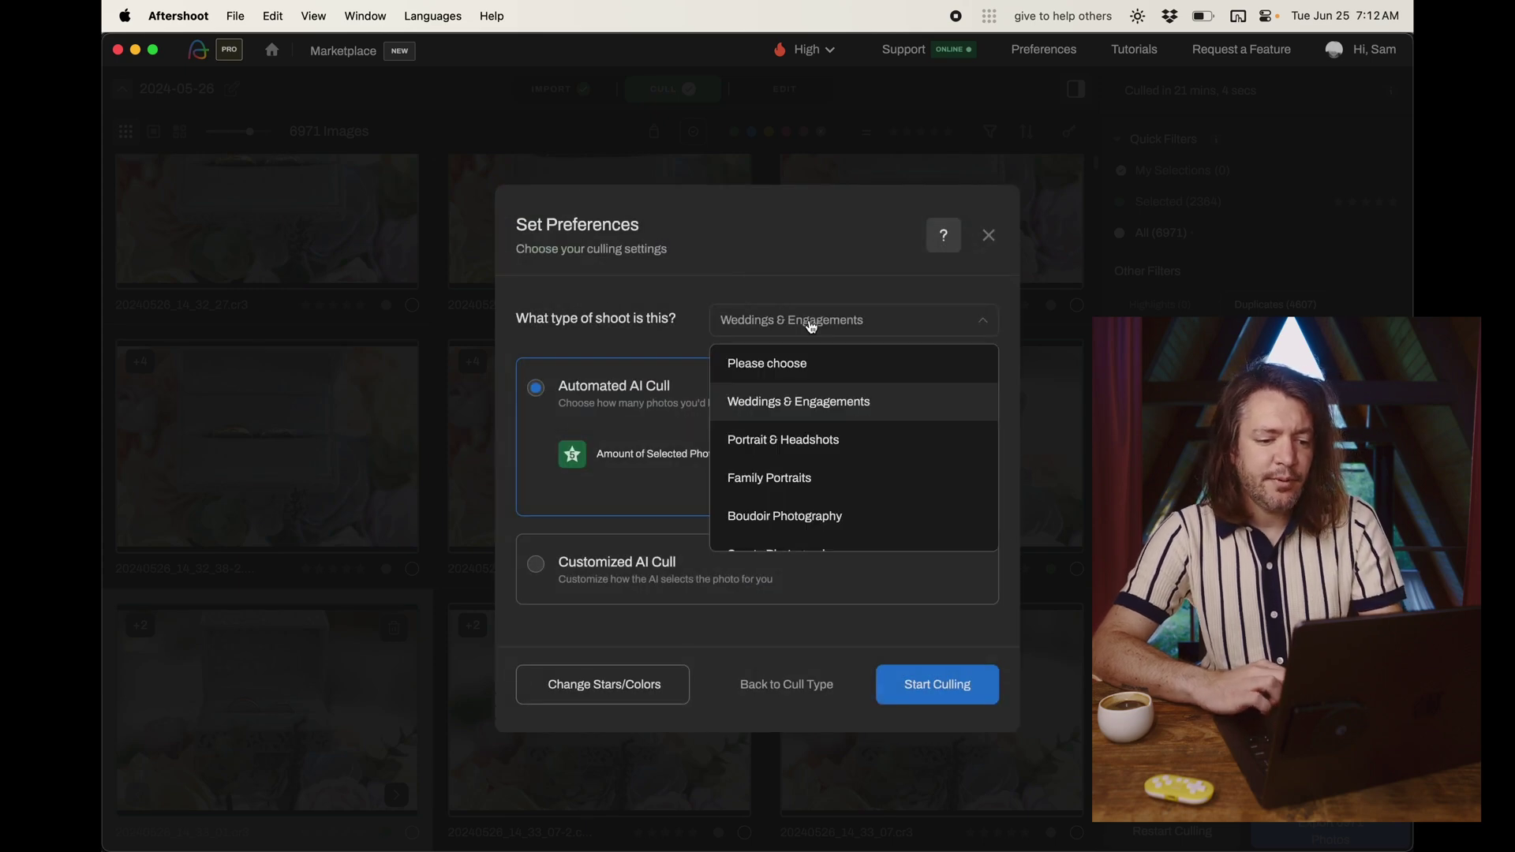
click(796, 400)
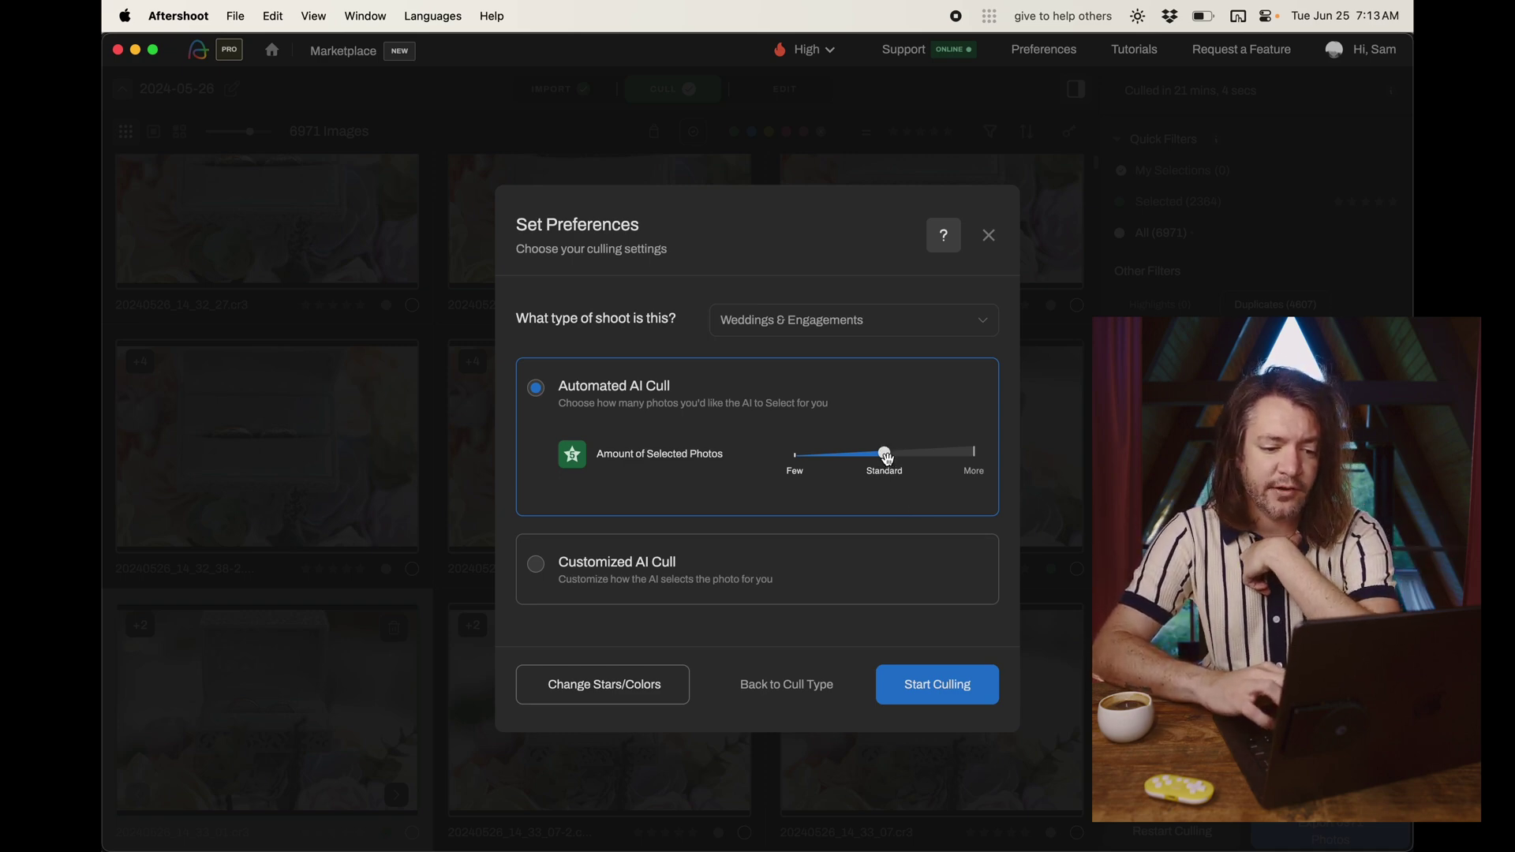
click(590, 686)
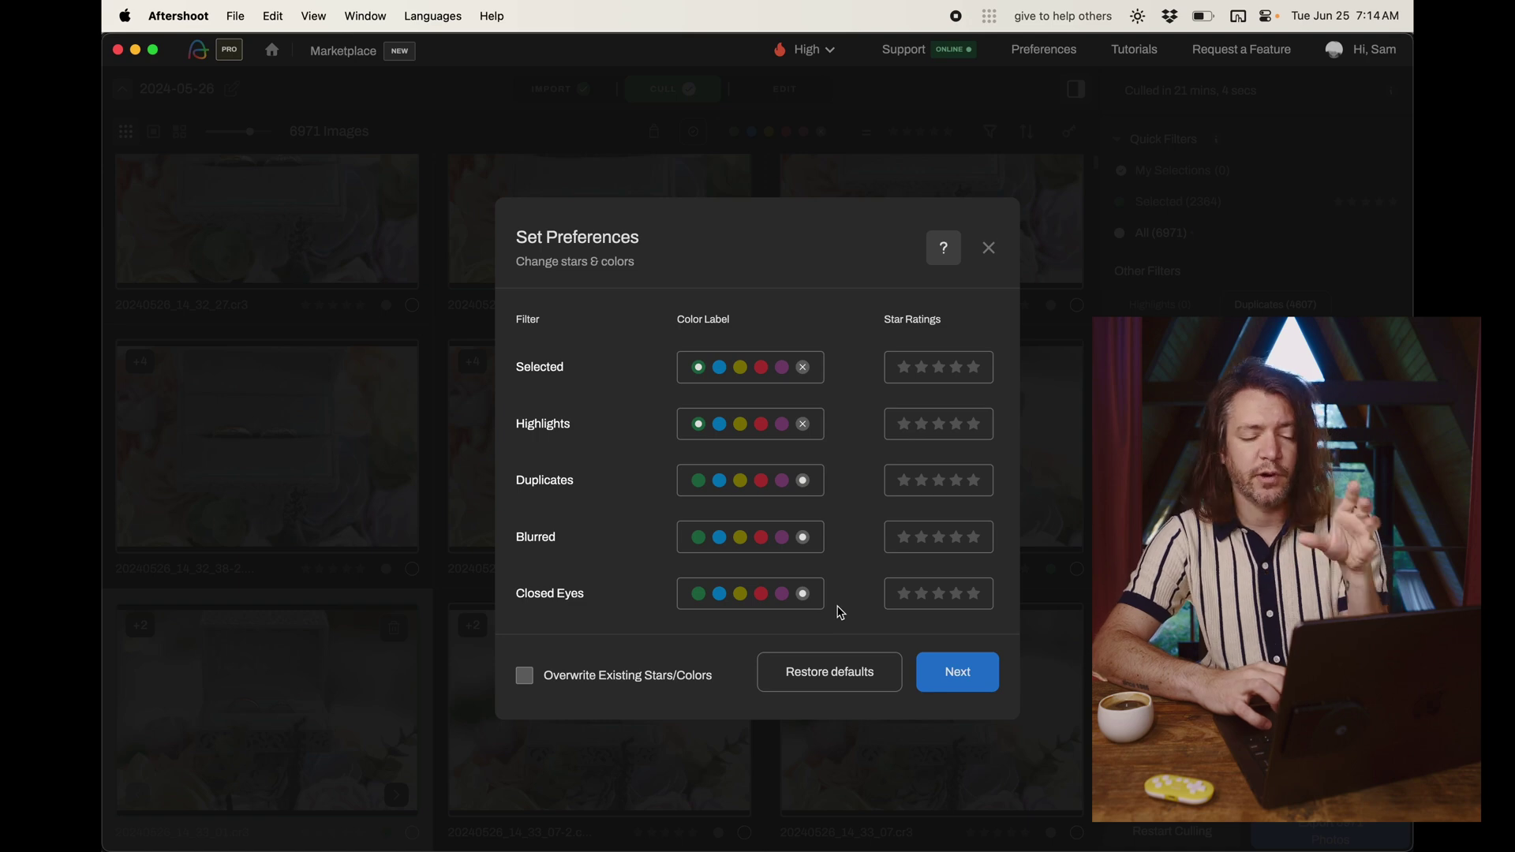
click(965, 682)
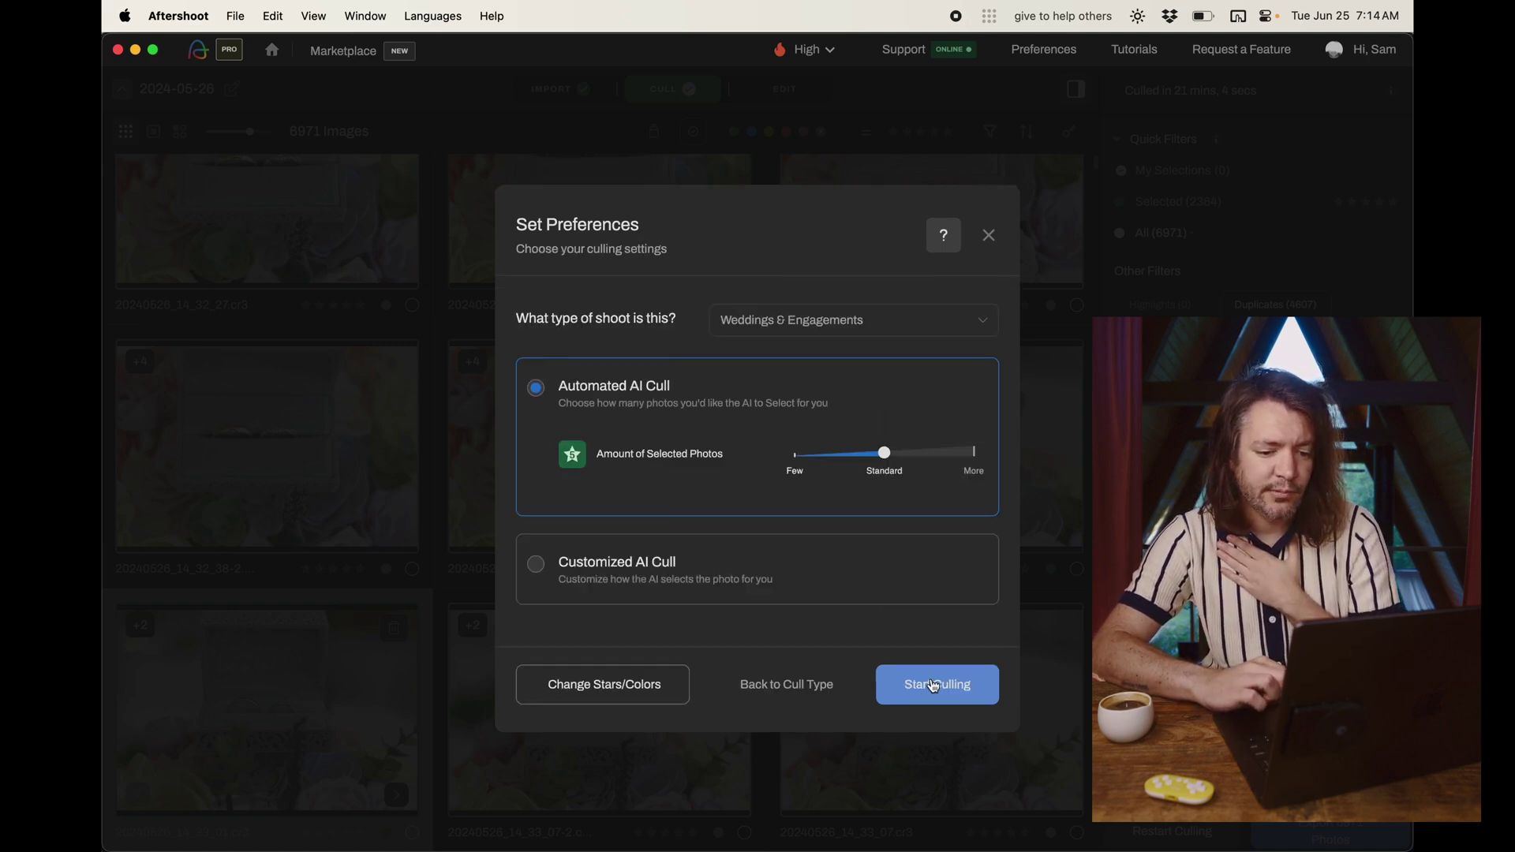
Step: Start the new wedding cull and dismiss the About This Mac window while it runs
click(933, 686)
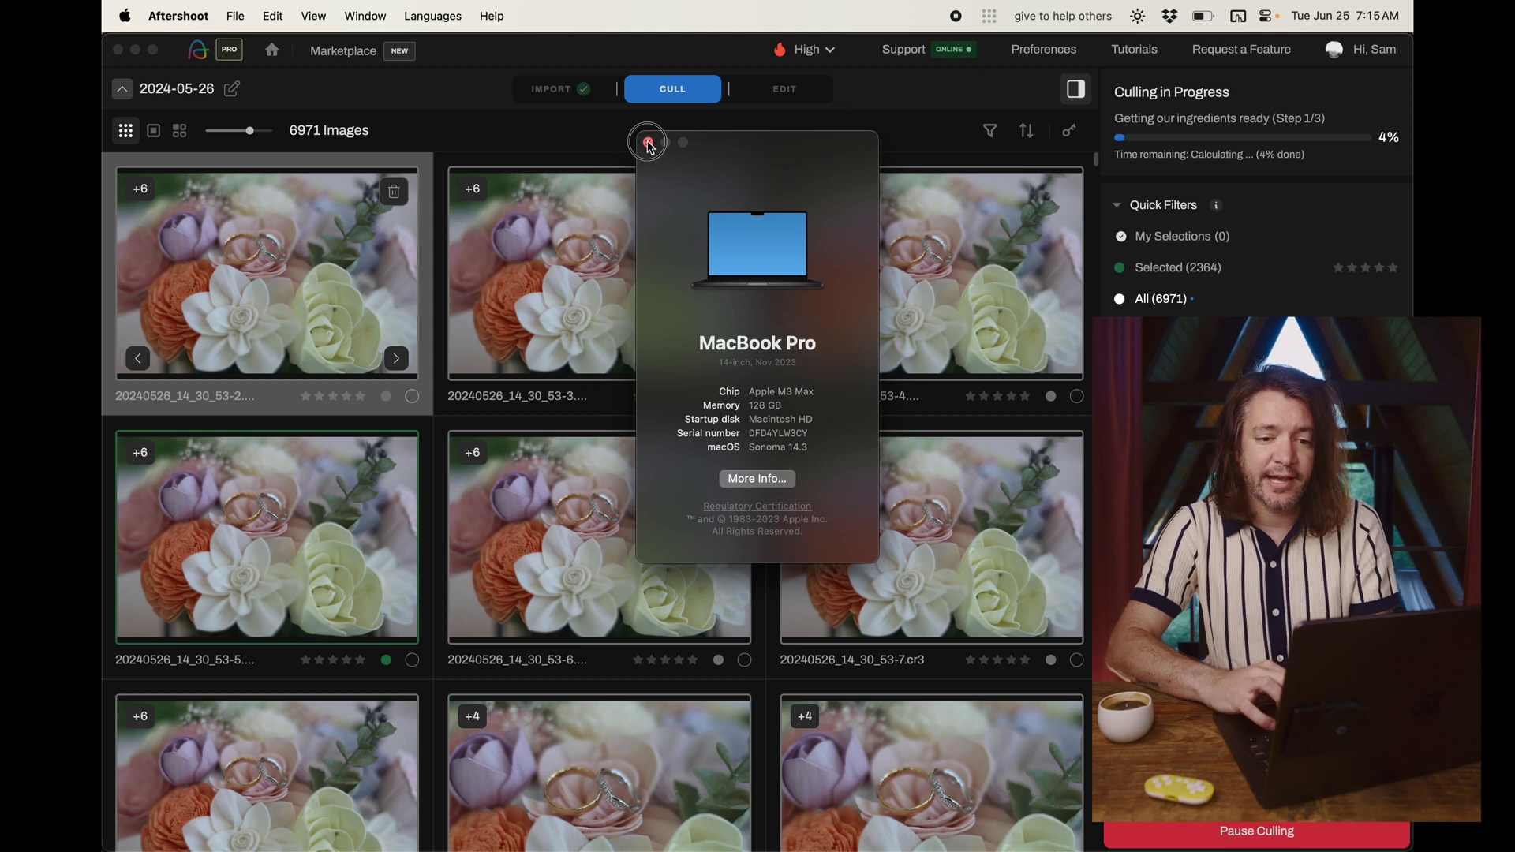
click(592, 37)
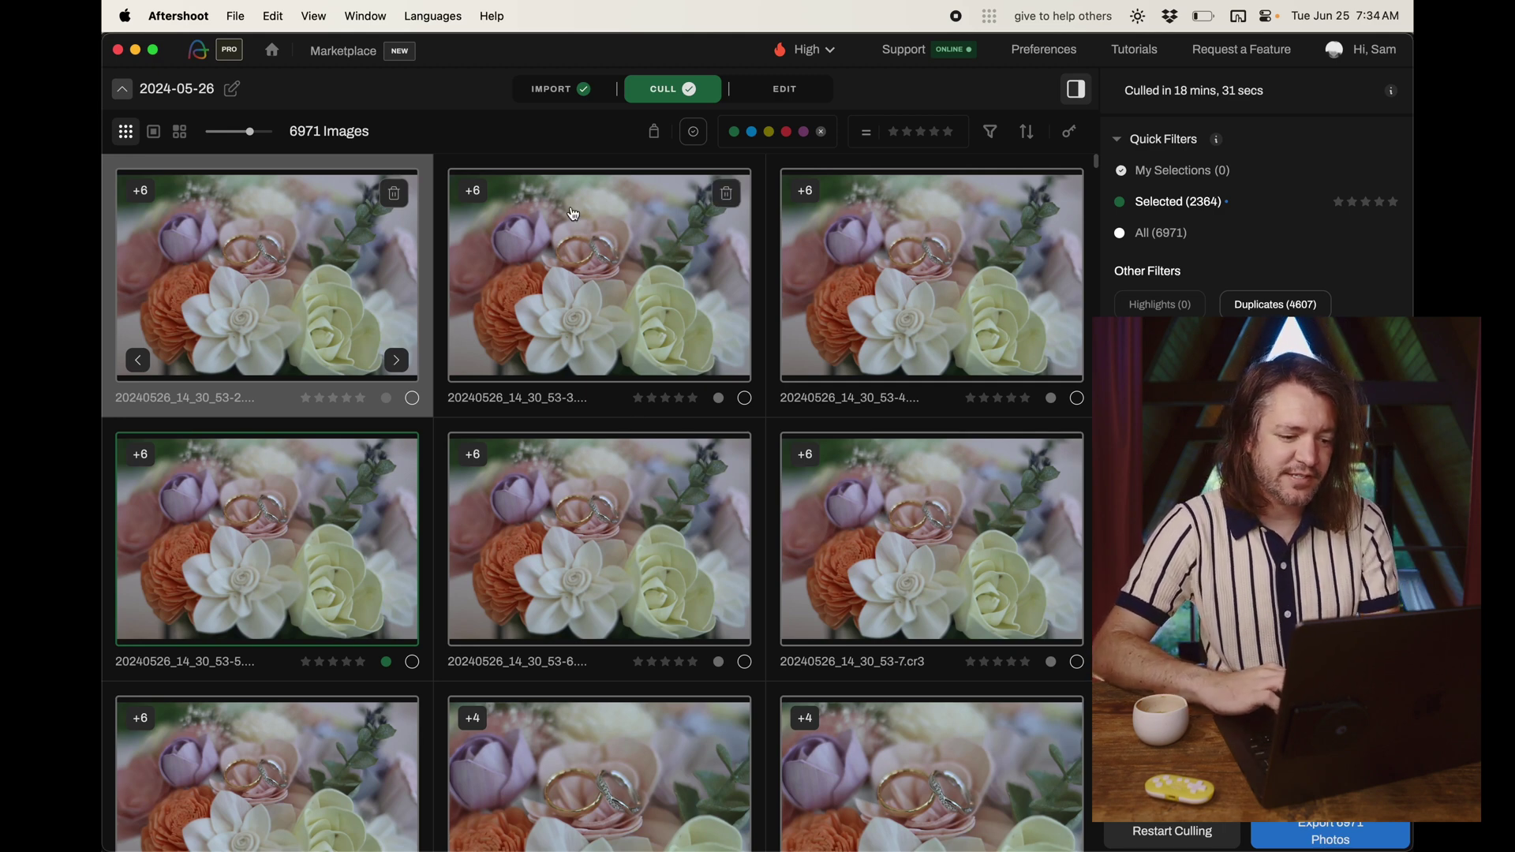
Step: Scroll the culled grid, review a photo full-size, back to Grid, then switch to Lightroom Classic
scroll(739, 589, down, 1)
scroll(740, 589, down, 2)
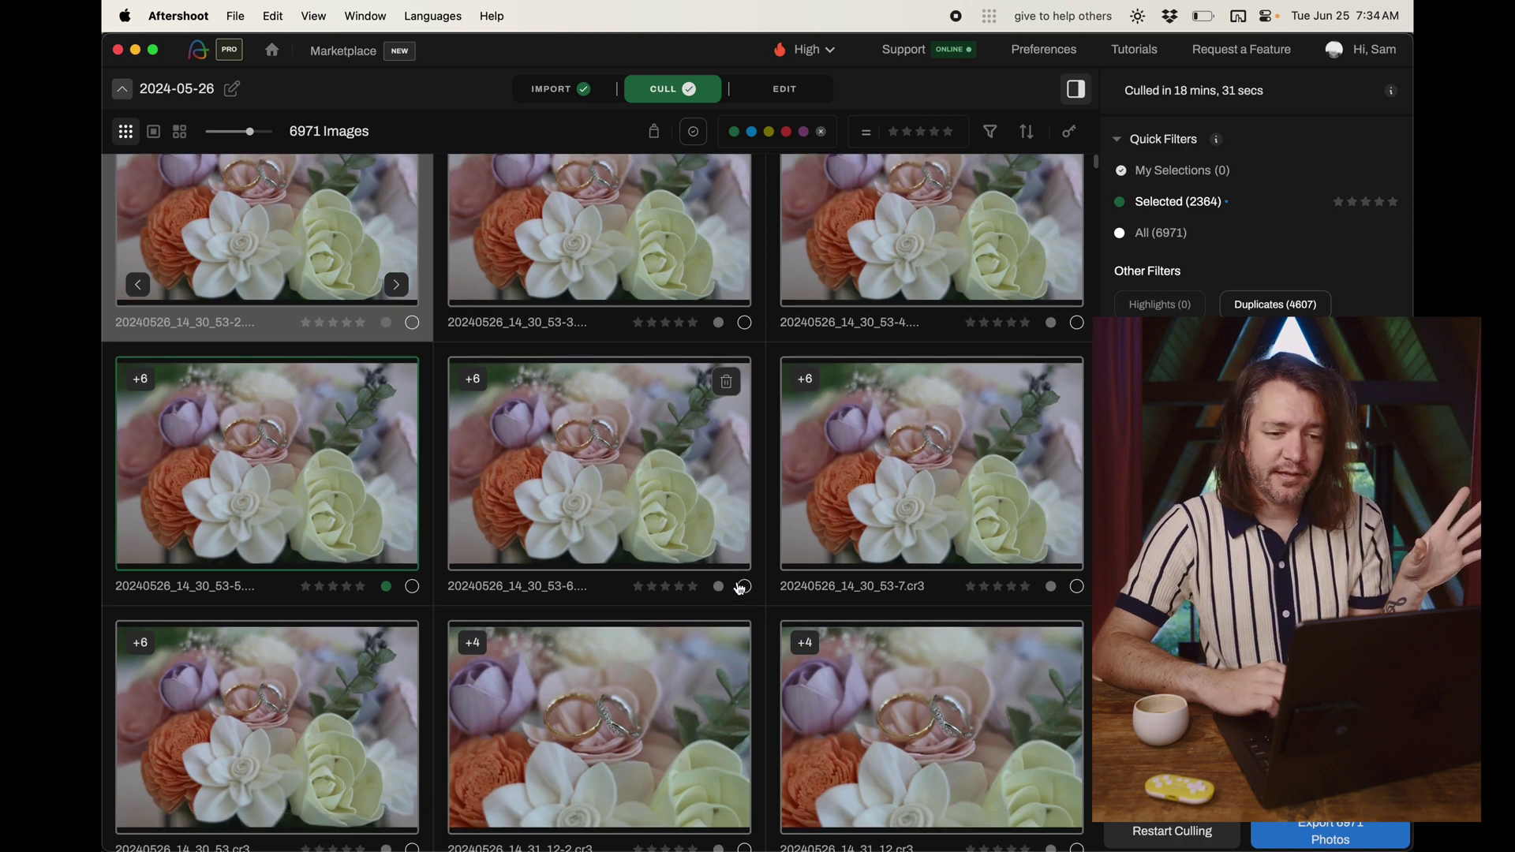
scroll(739, 590, down, 10)
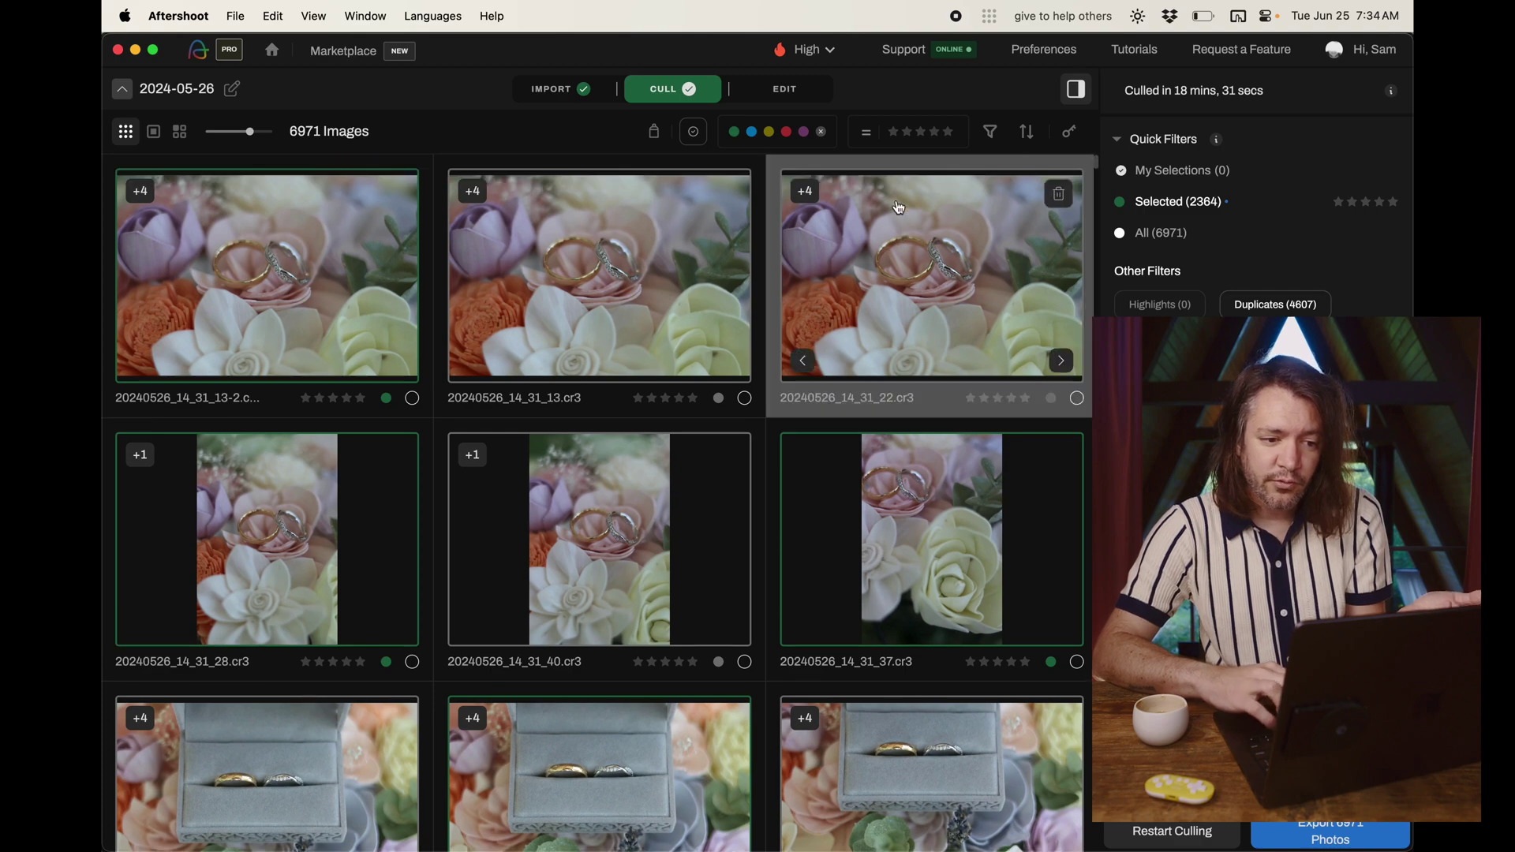
double_click(900, 207)
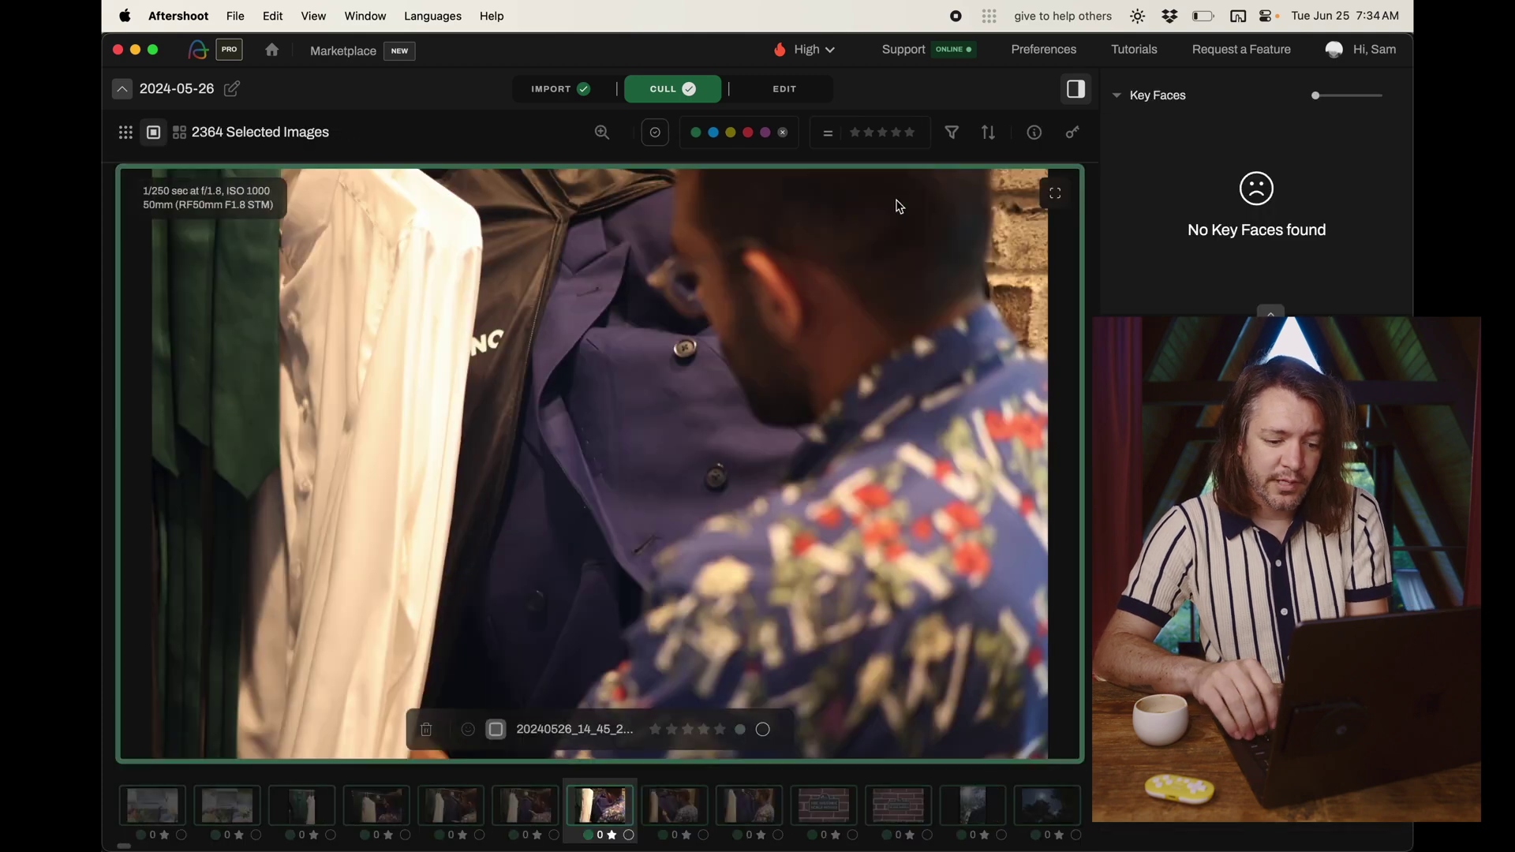
key(Right)
key(Right)
key(Right)
key(Right)
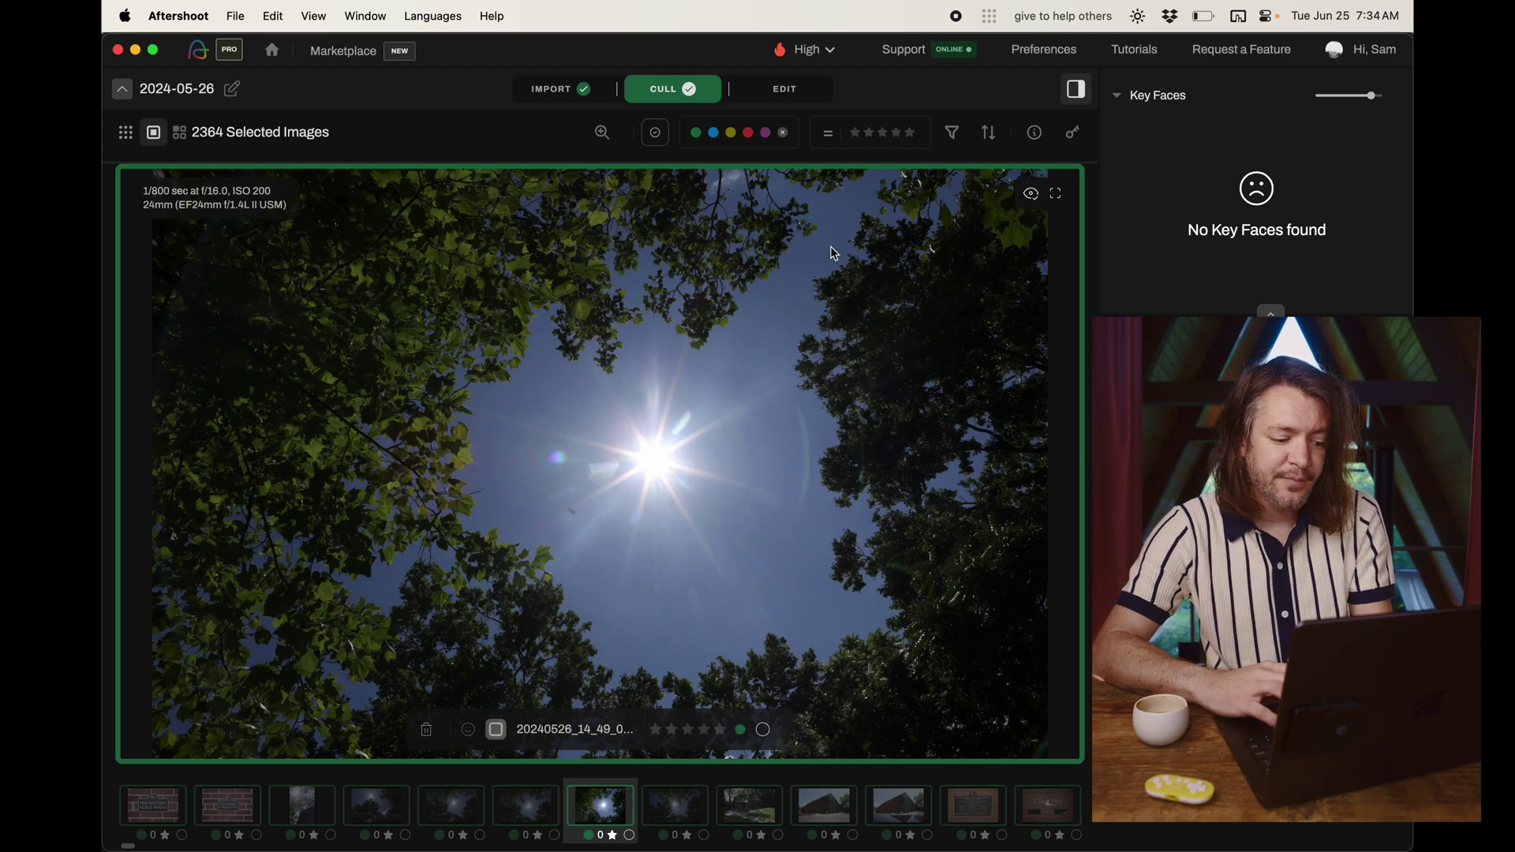
key(g)
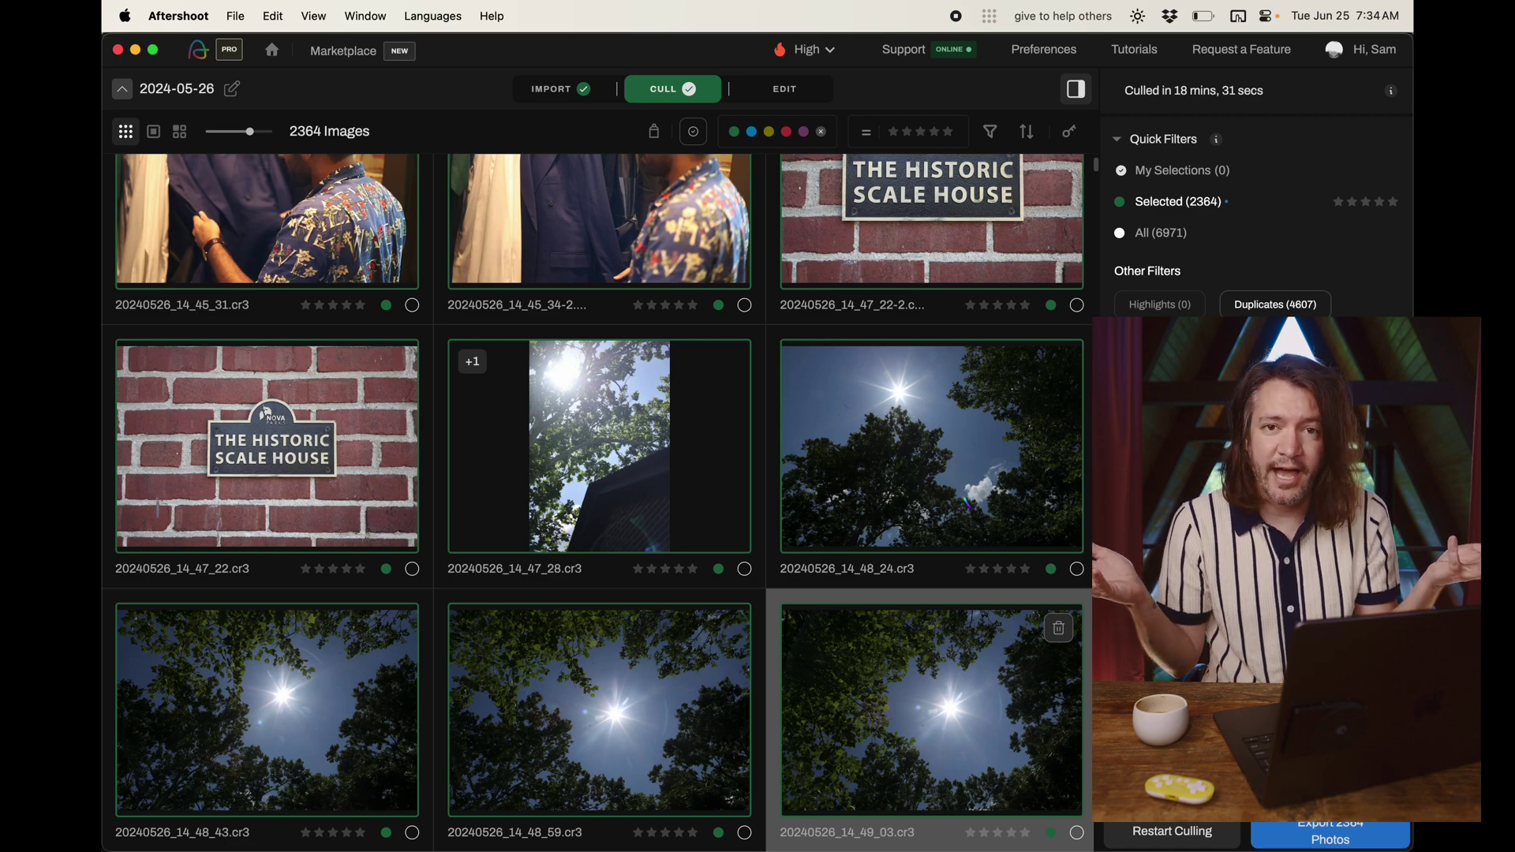
key(super+Tab)
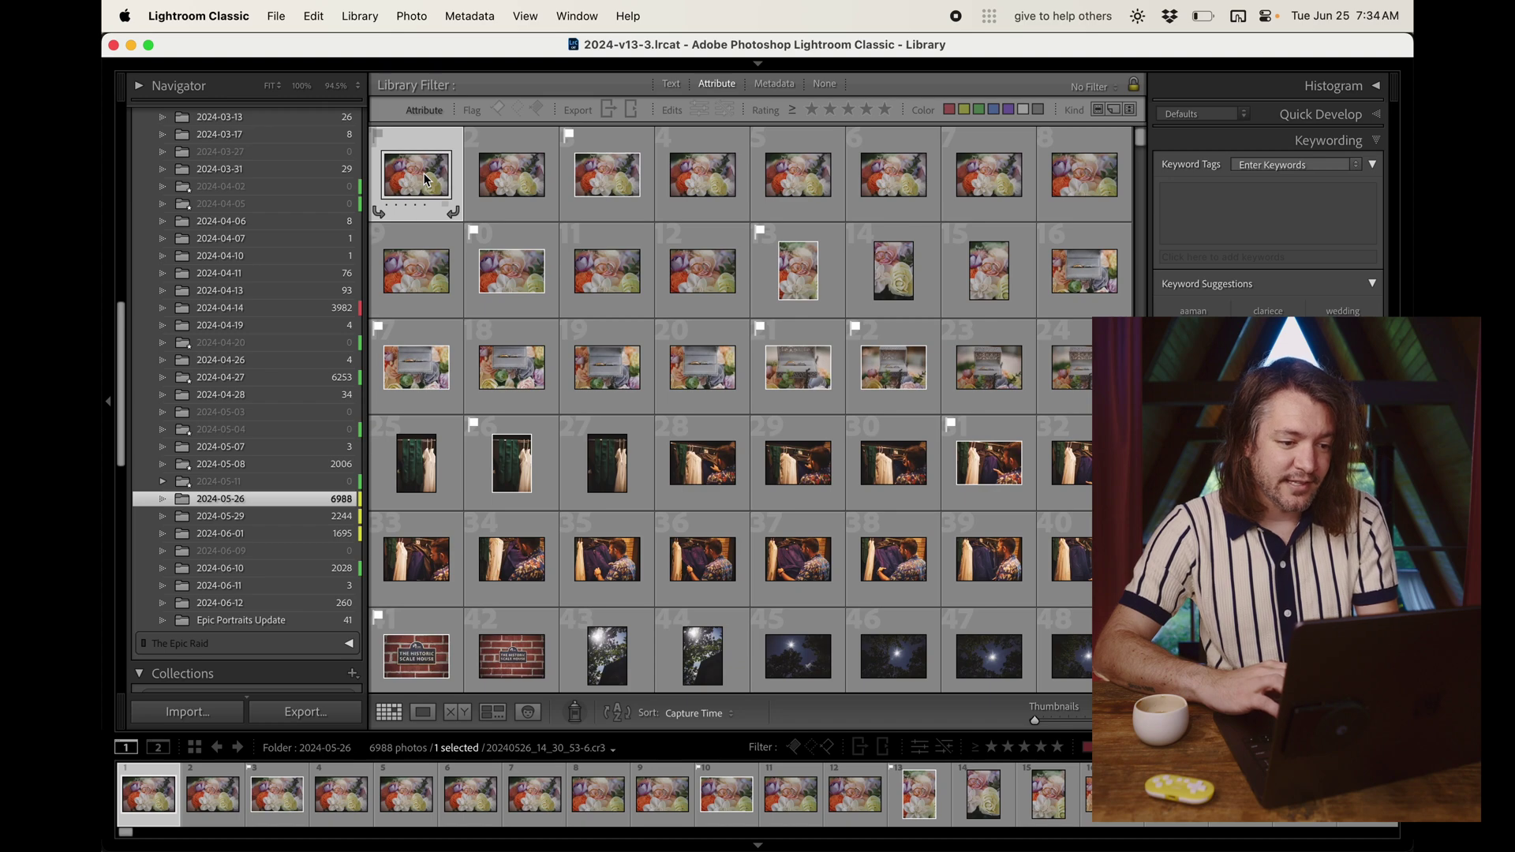
Step: Re-read metadata from the files for every photo in the 2024-05-26 folder
key(super+a)
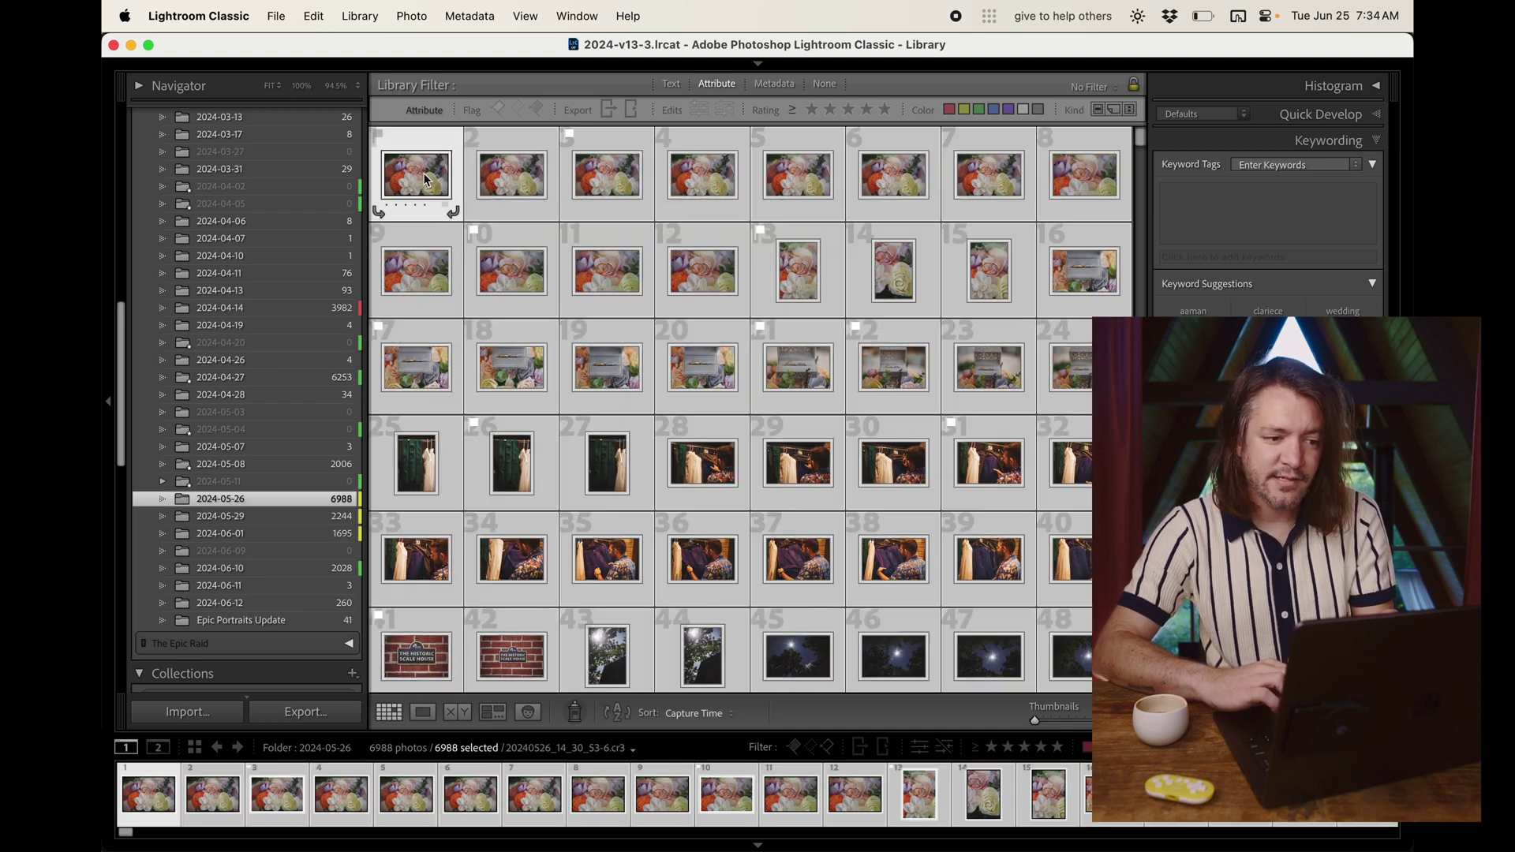
right_click(425, 179)
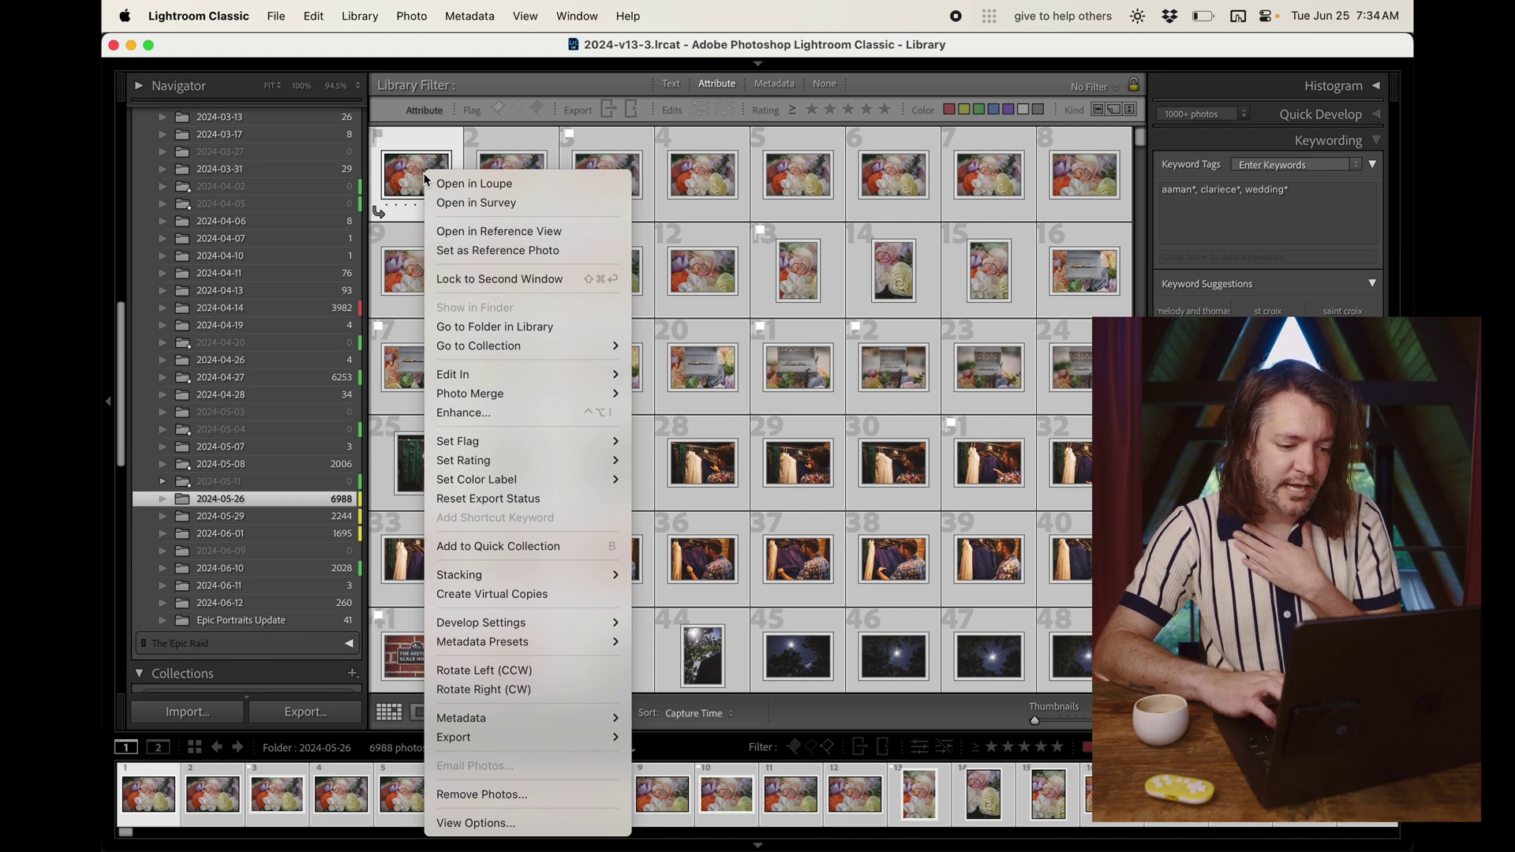
mouse_move(575, 718)
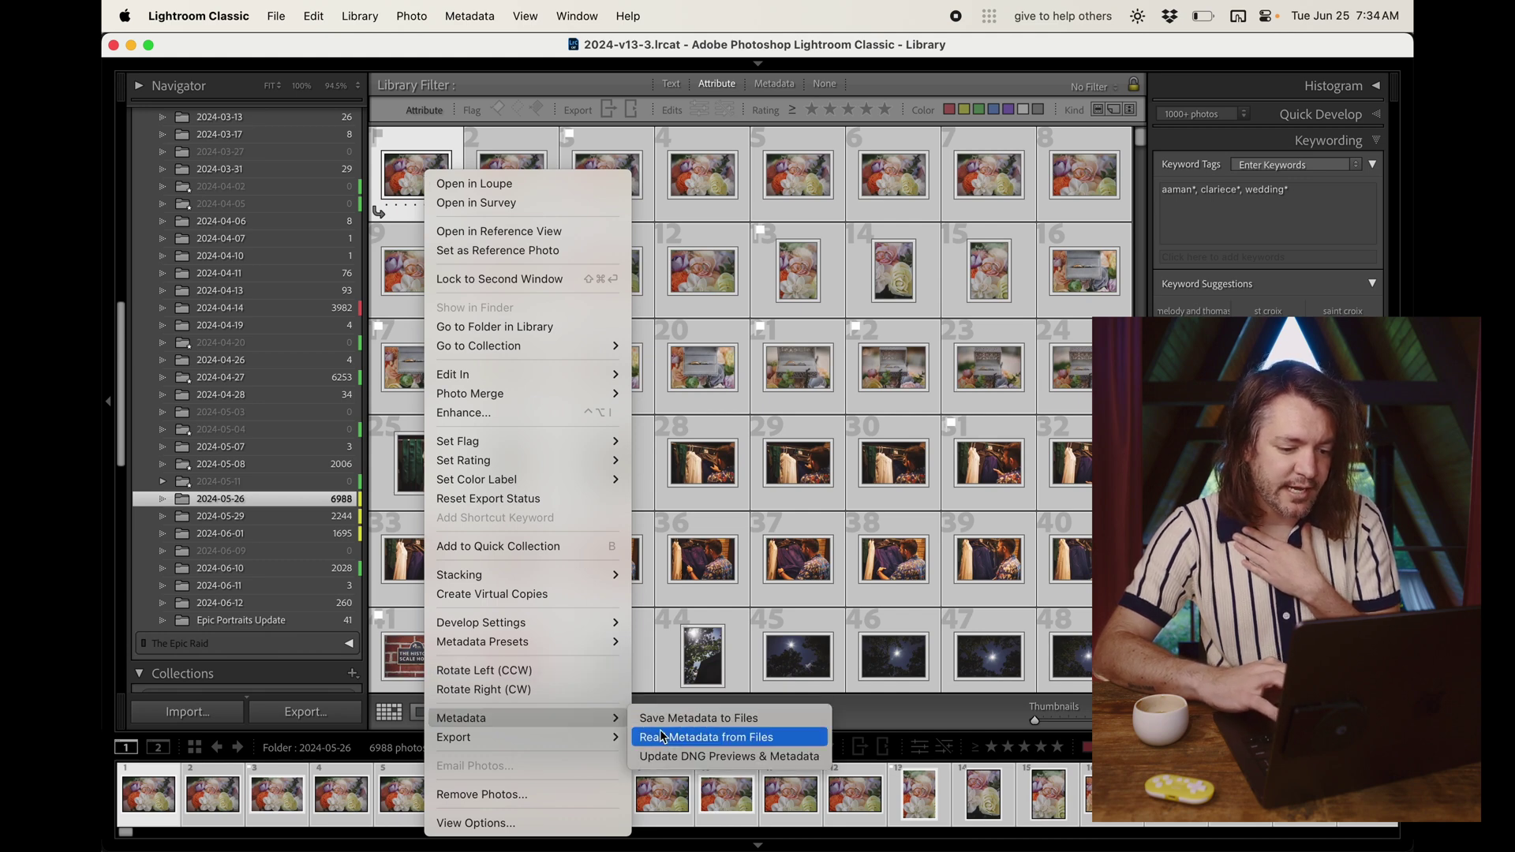
click(767, 738)
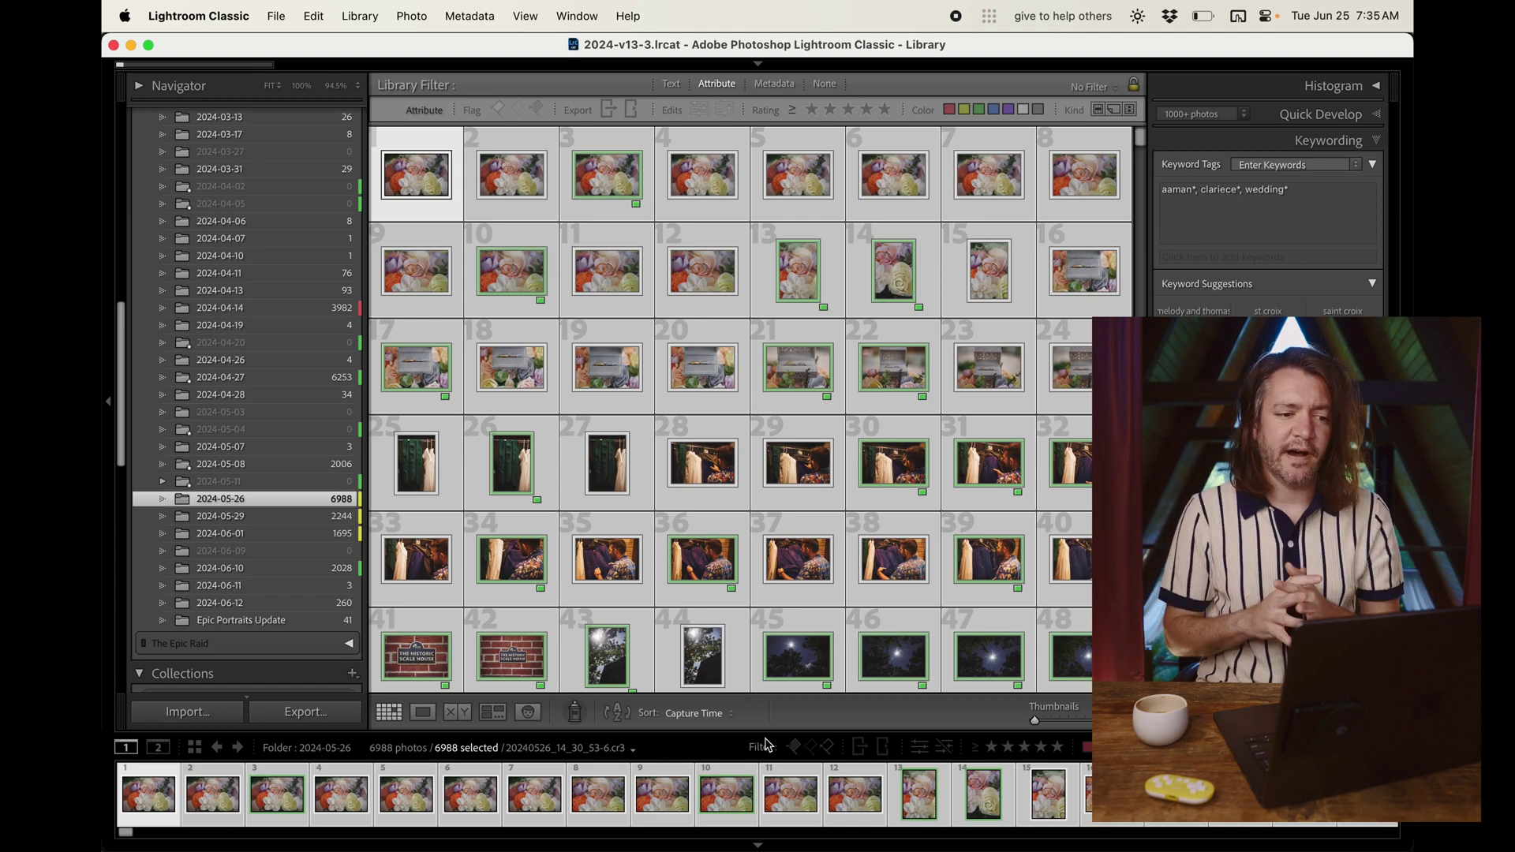
Step: Select photo 37 and scroll through the folder checking the green labels
click(794, 563)
scroll(794, 563, down, 20)
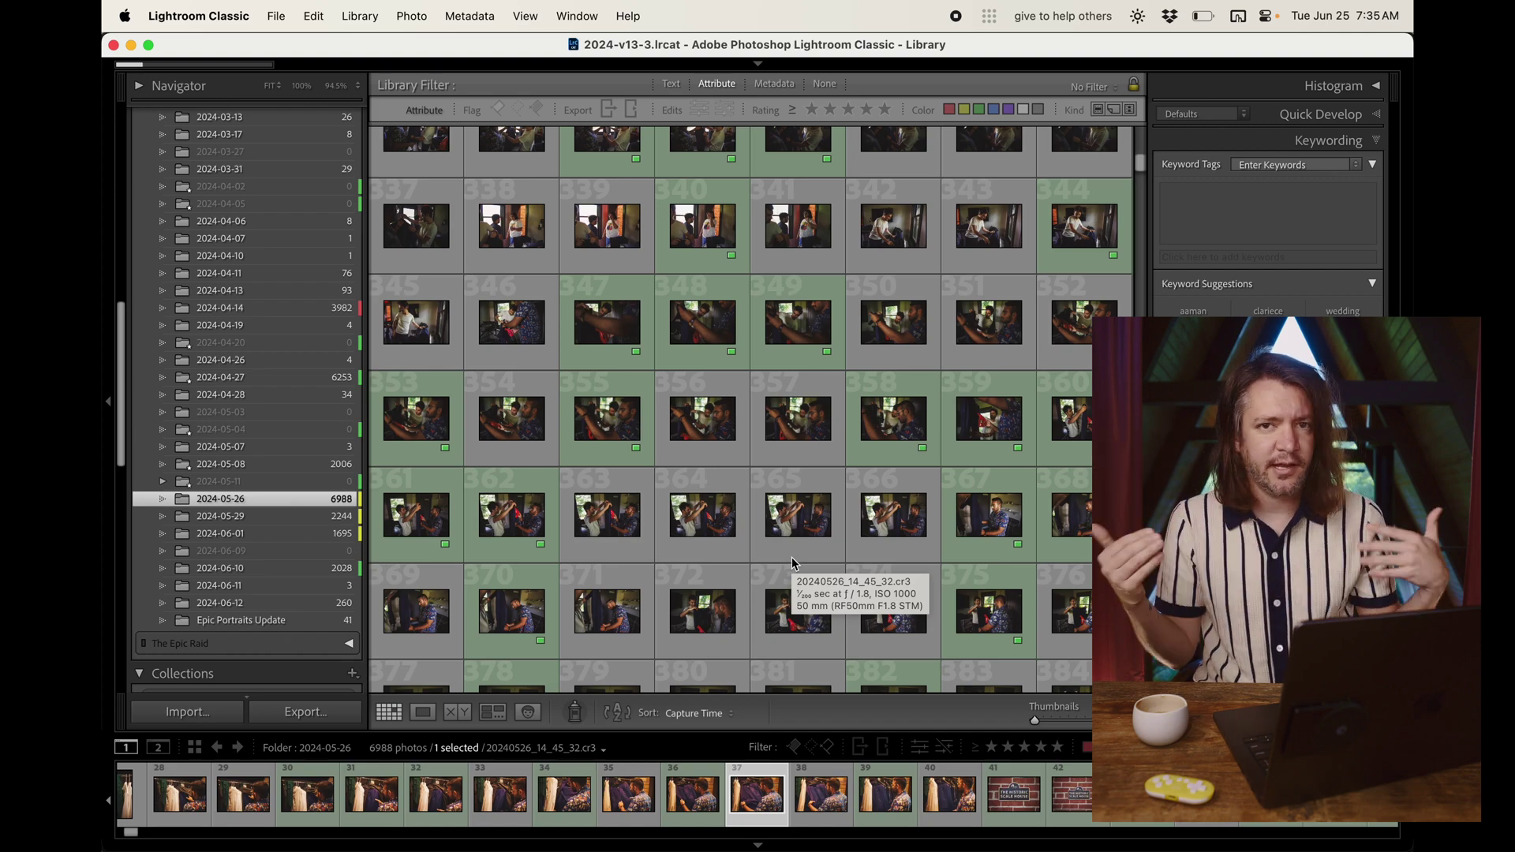
scroll(793, 557, down, 15)
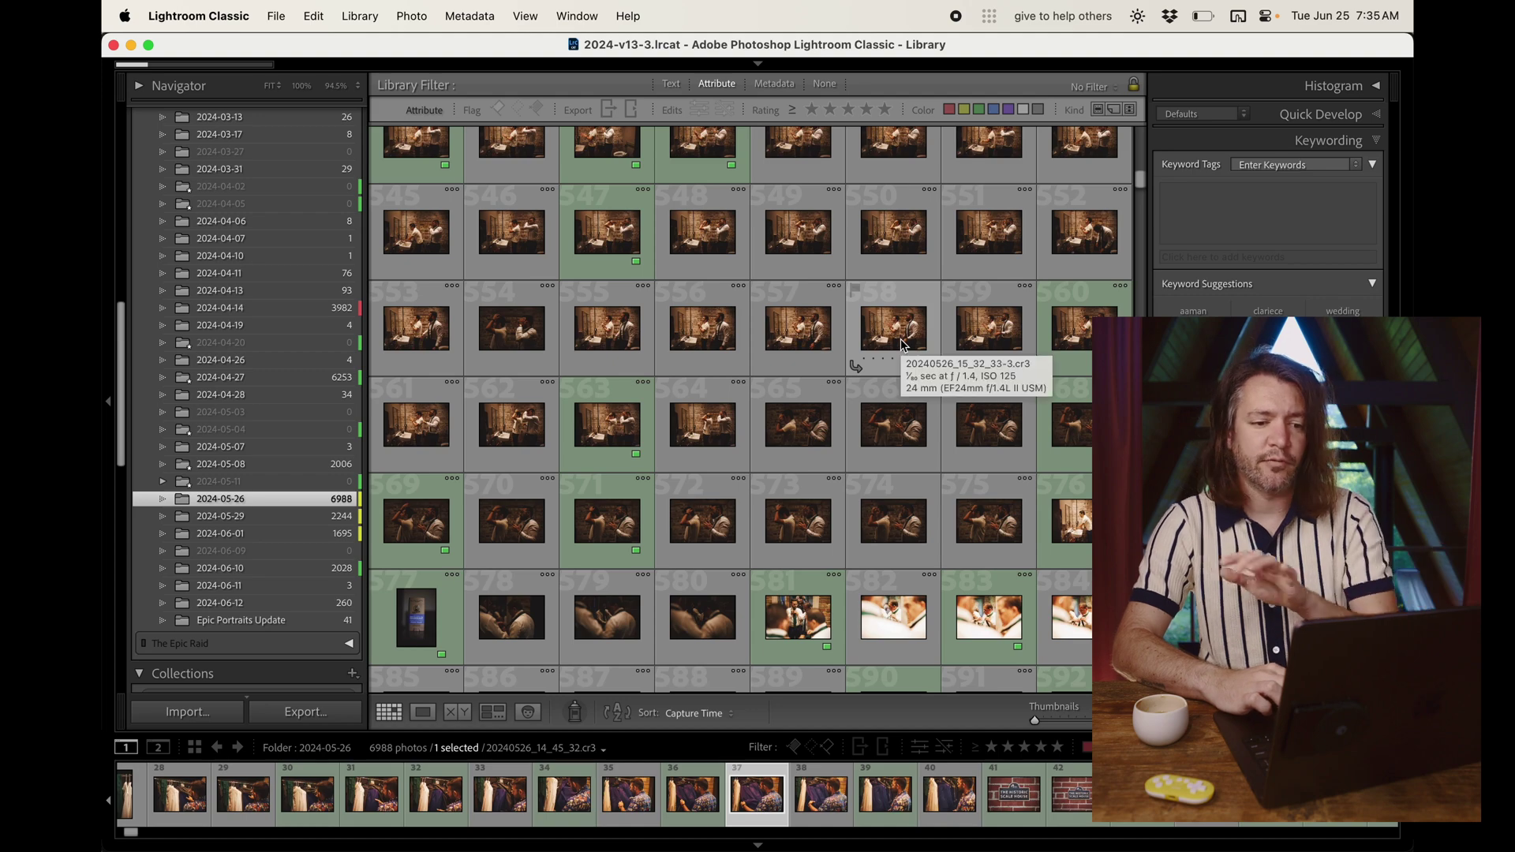
scroll(902, 345, up, 15)
scroll(902, 345, up, 6)
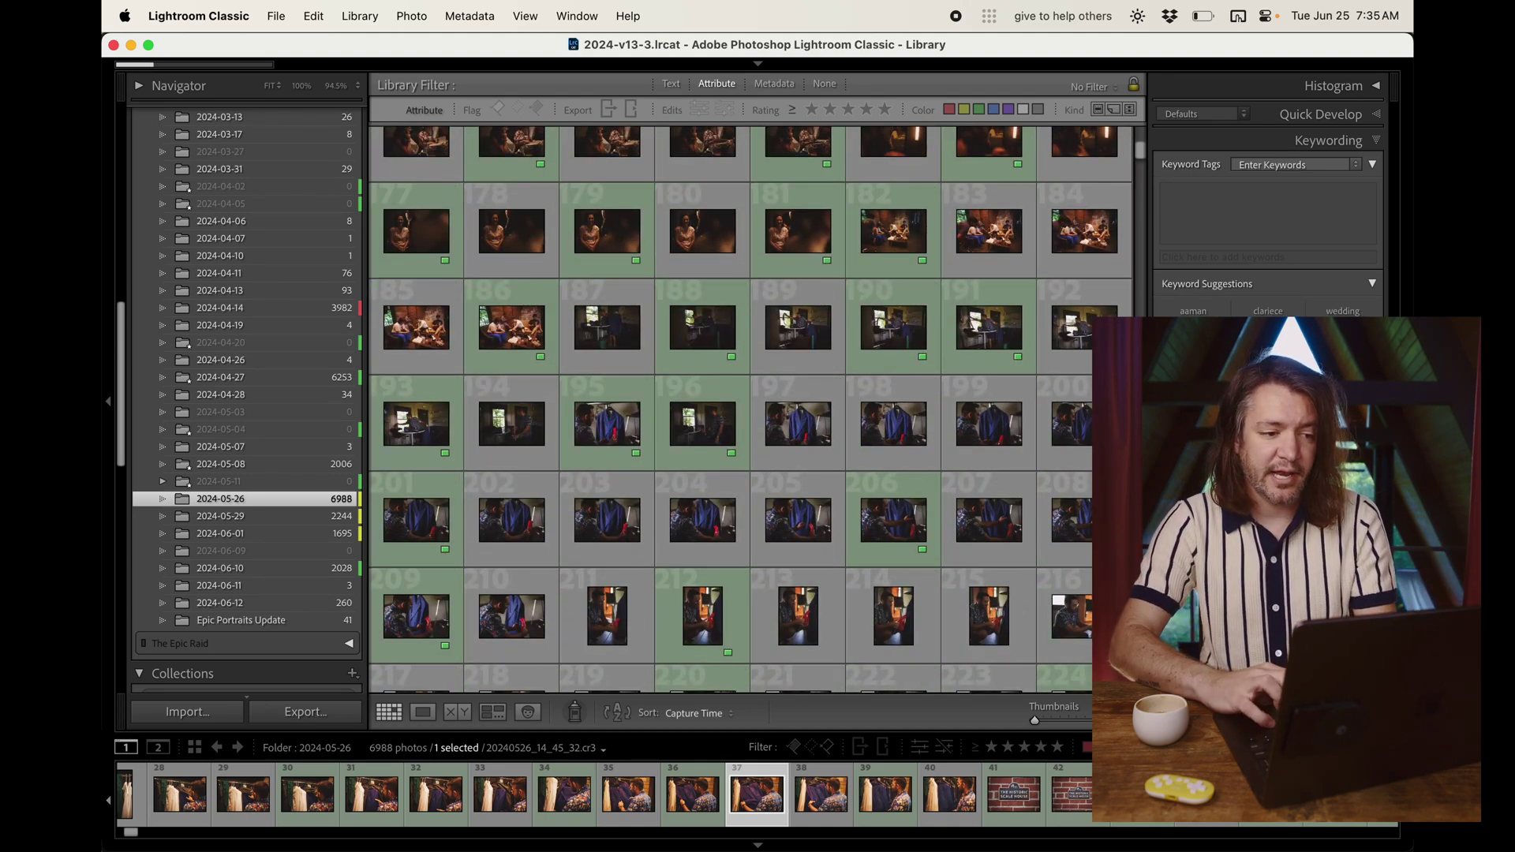
mouse_move(353, 65)
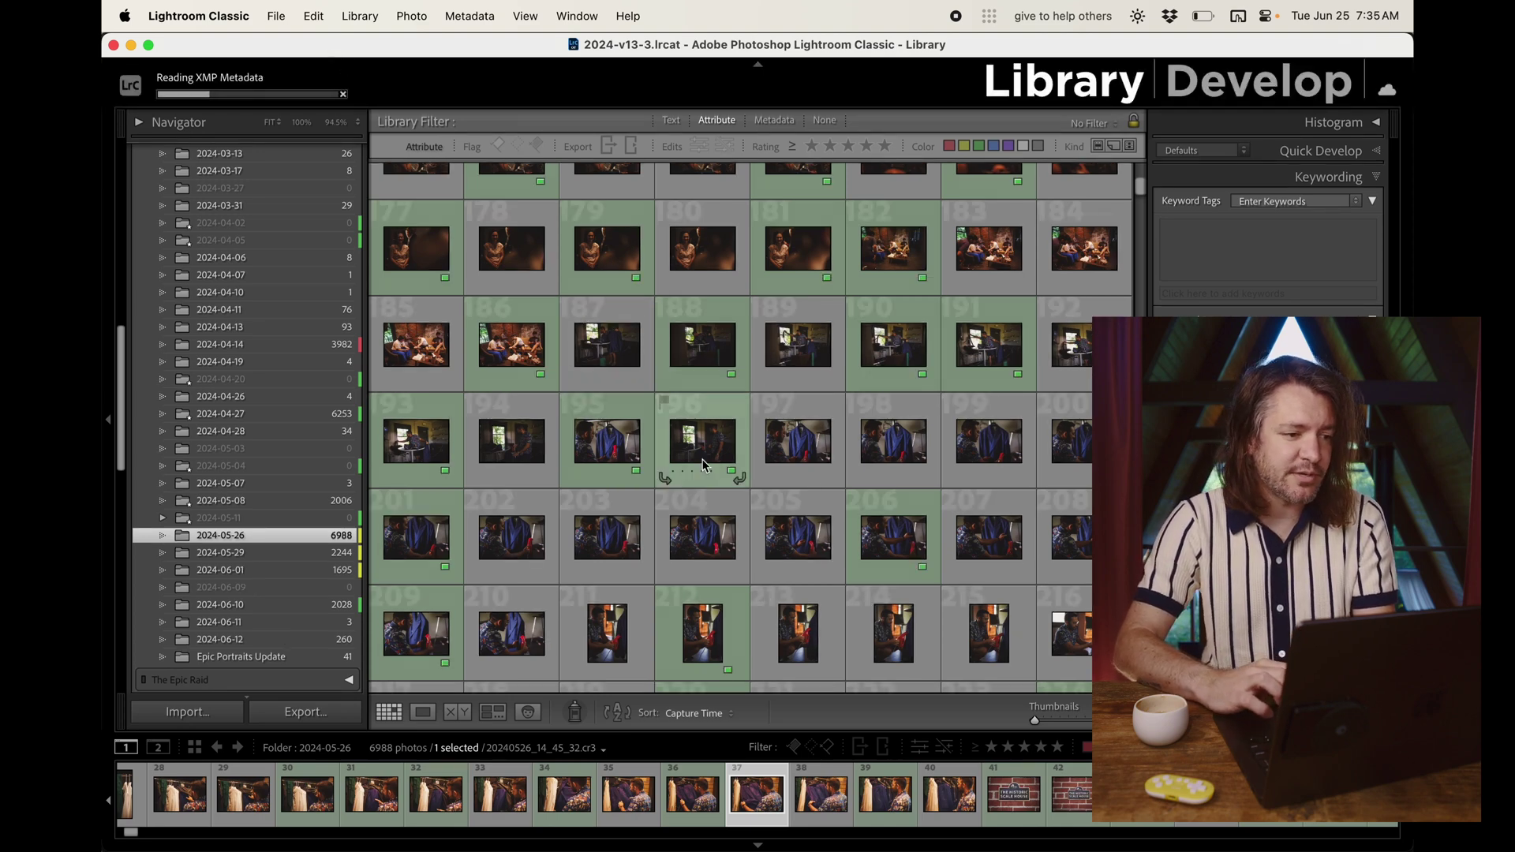
Step: Filter the folder to green-labelled photos (2364 of 6988) and bring up the launcher search
click(979, 146)
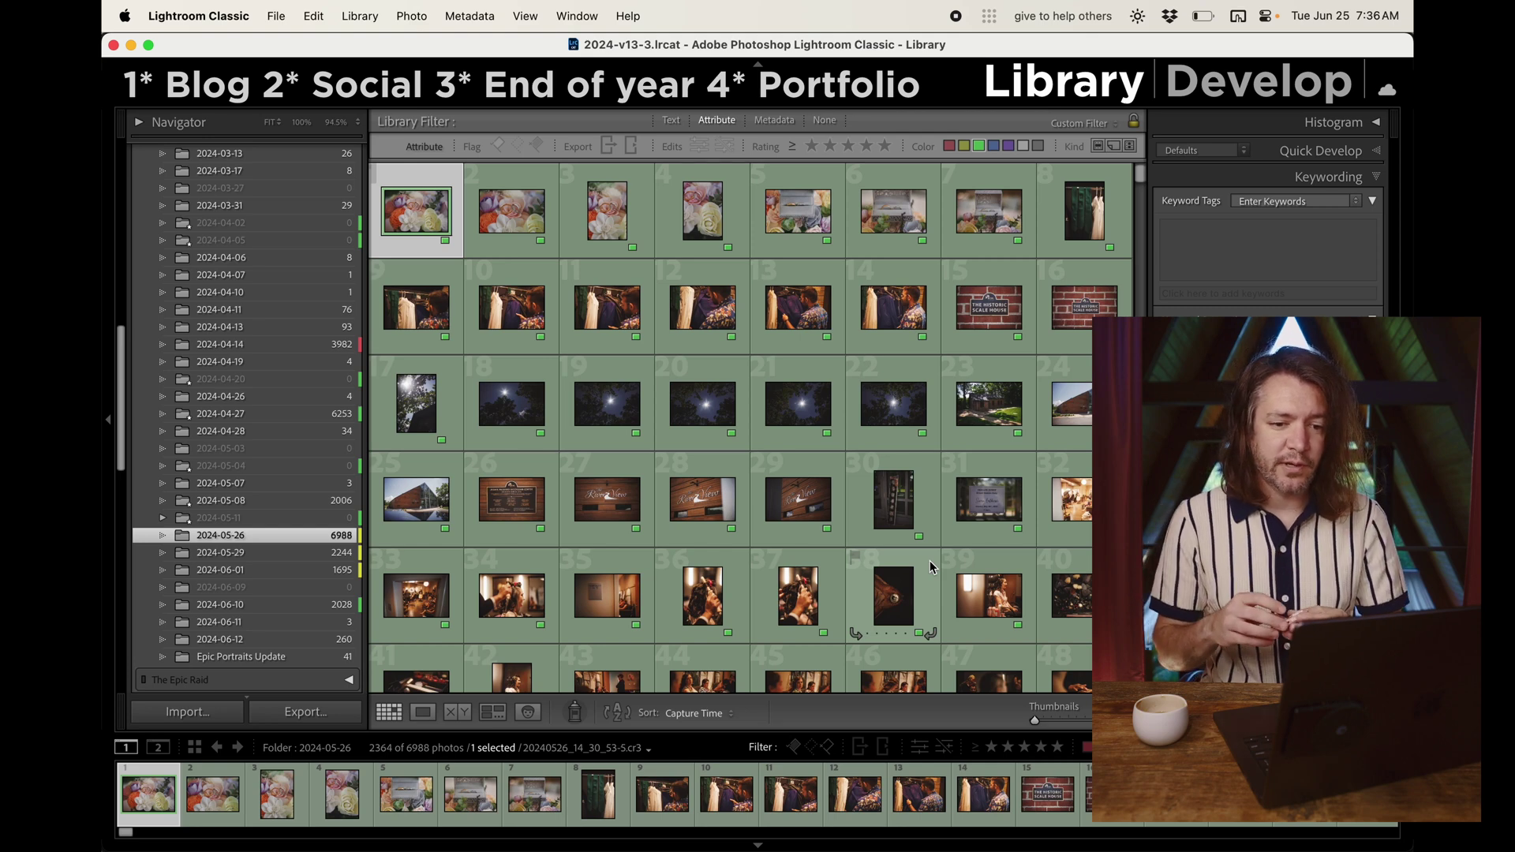
key(alt+space)
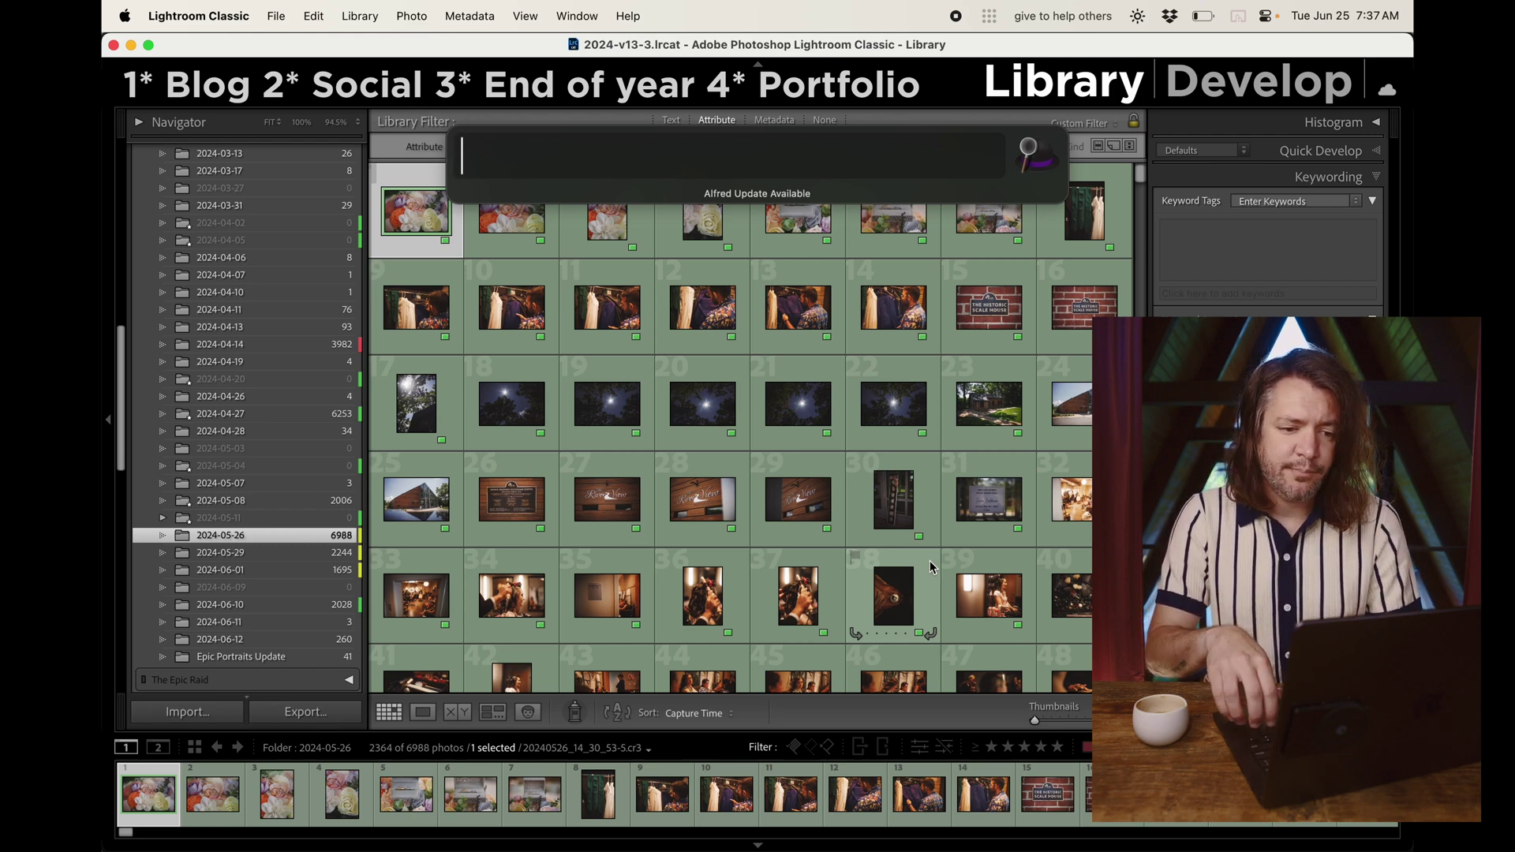
Step: Launch JoyMapperSilicon via 'jo' and enable key mappings for the connected controller
text(jo)
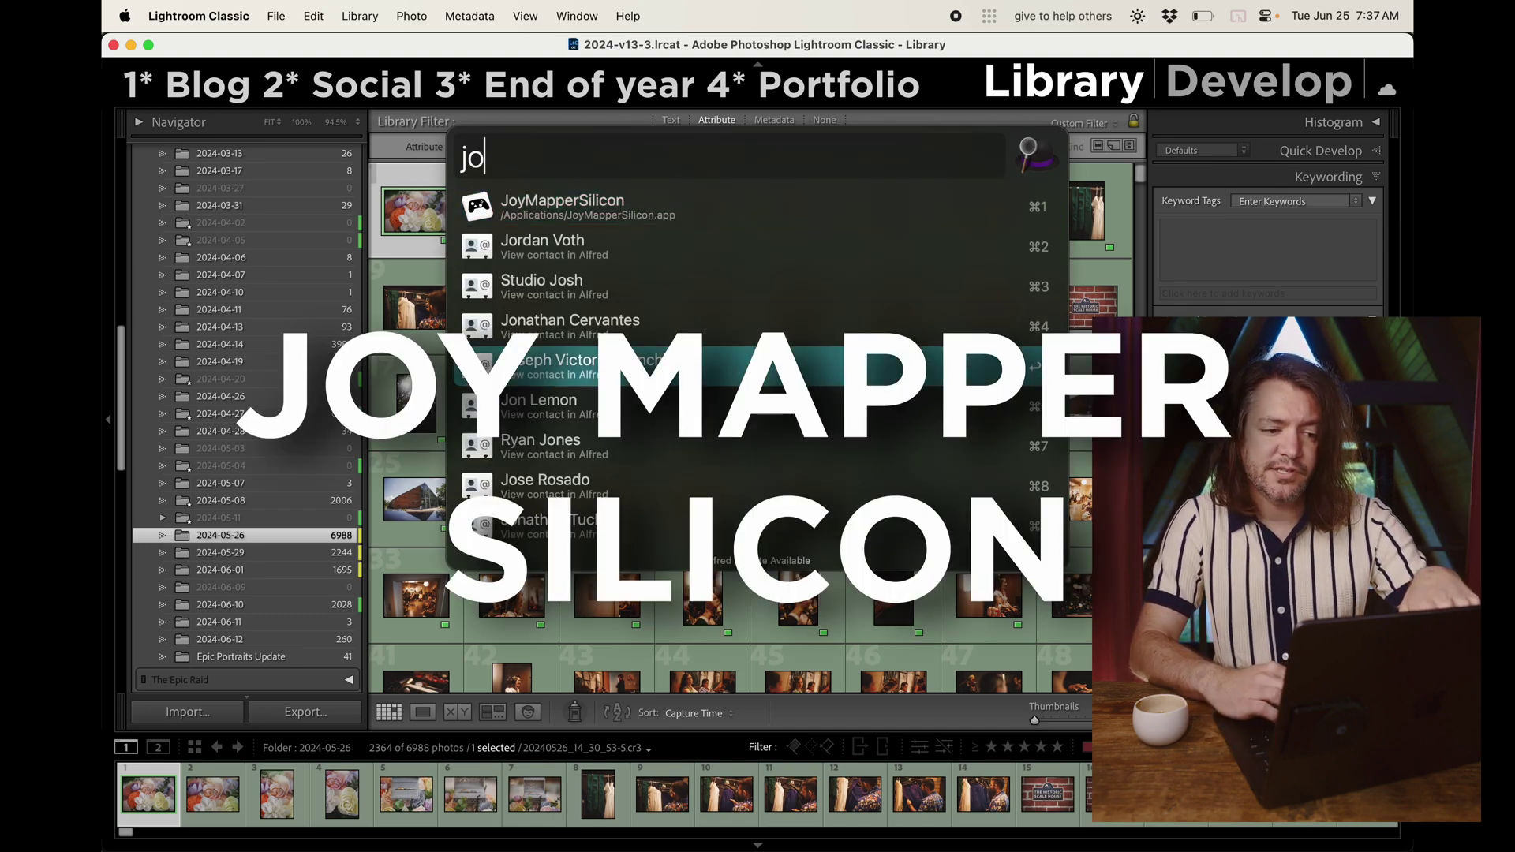
click(772, 224)
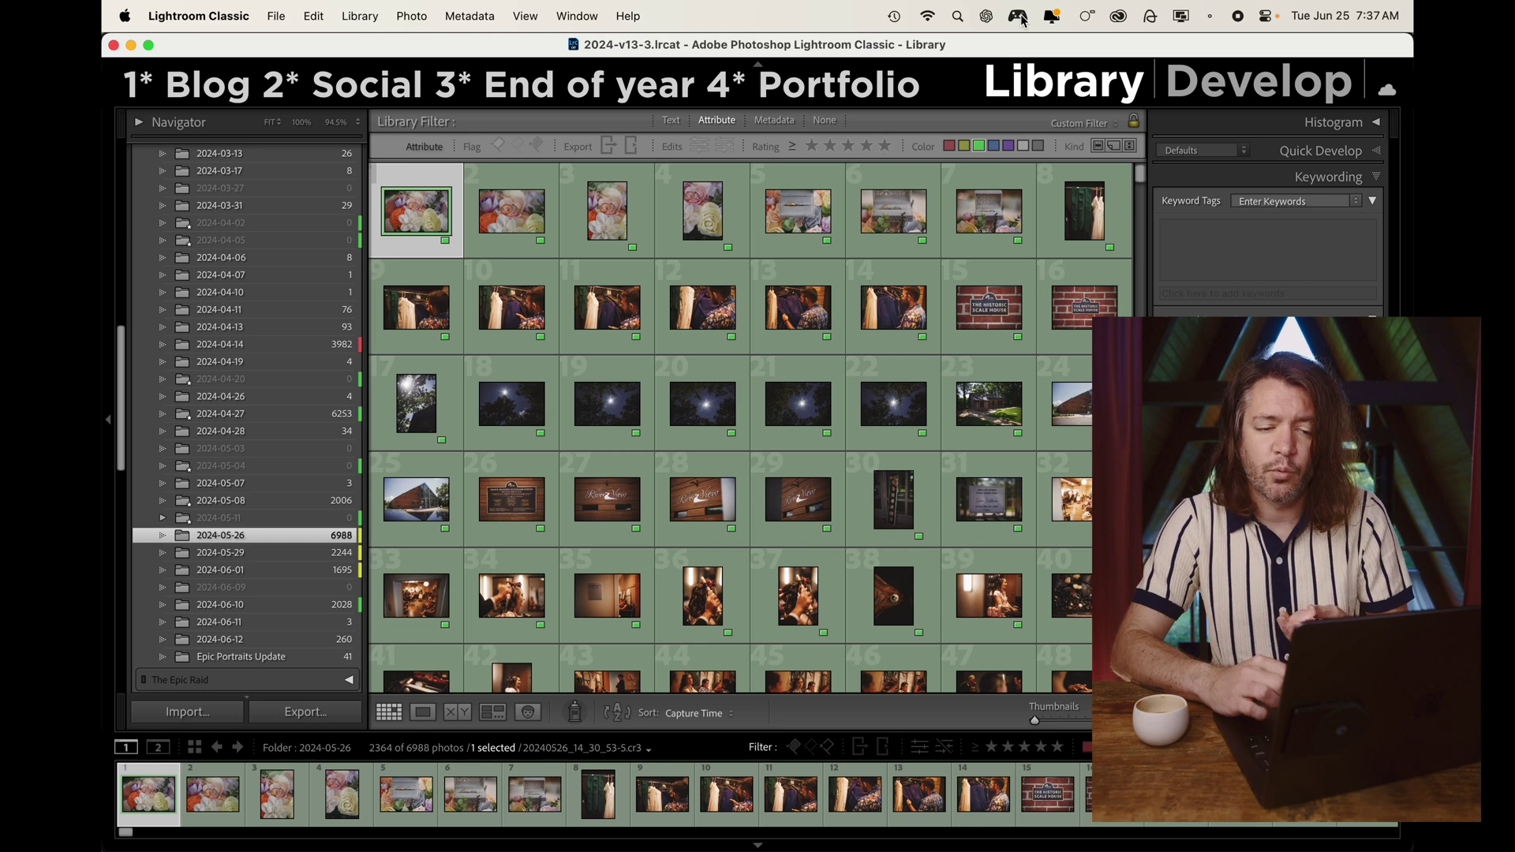
click(1019, 17)
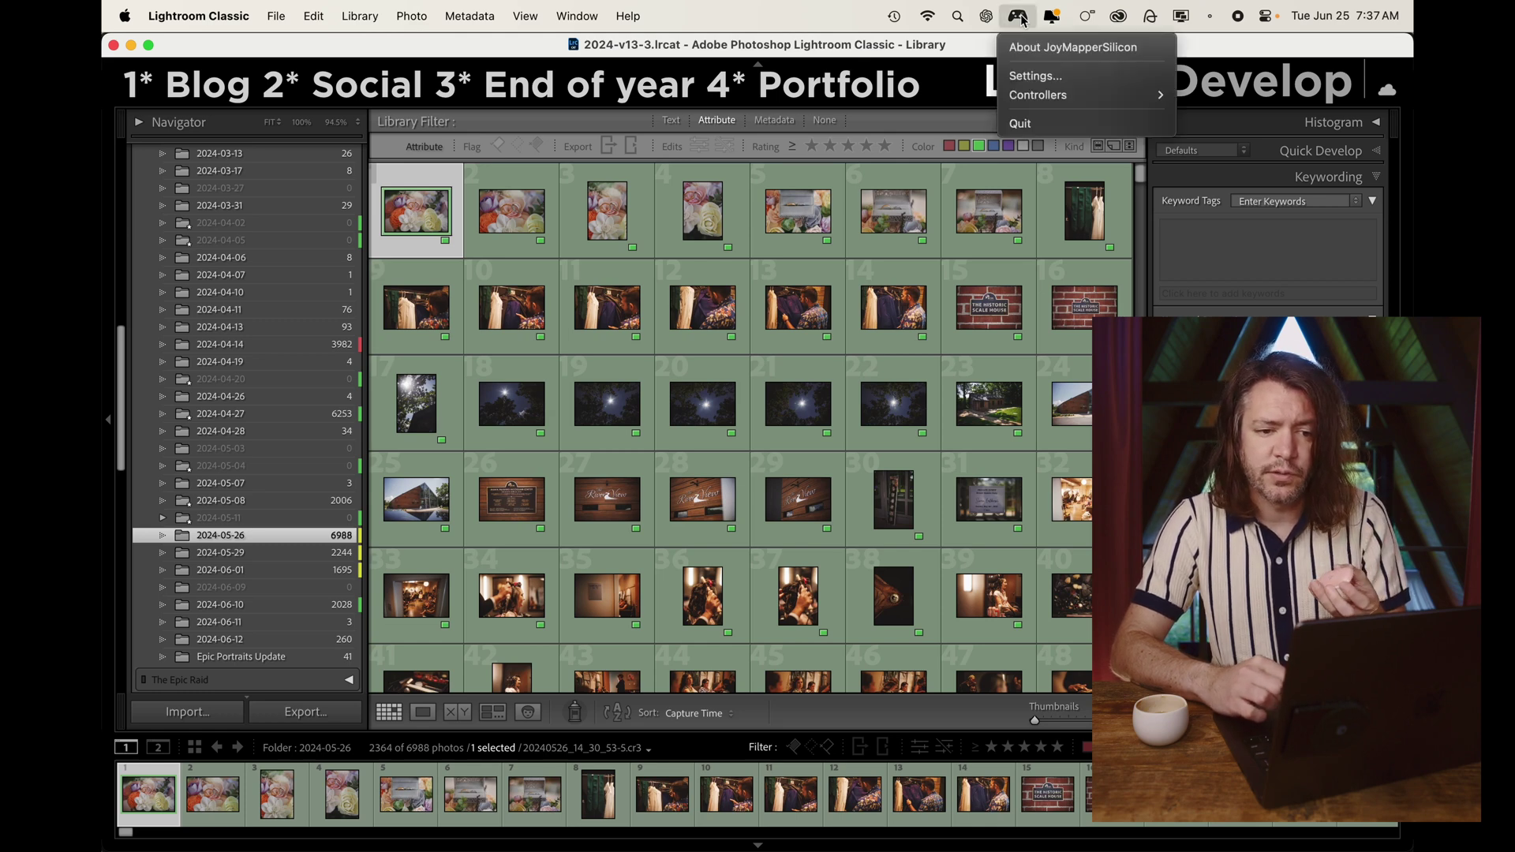
mouse_move(1067, 99)
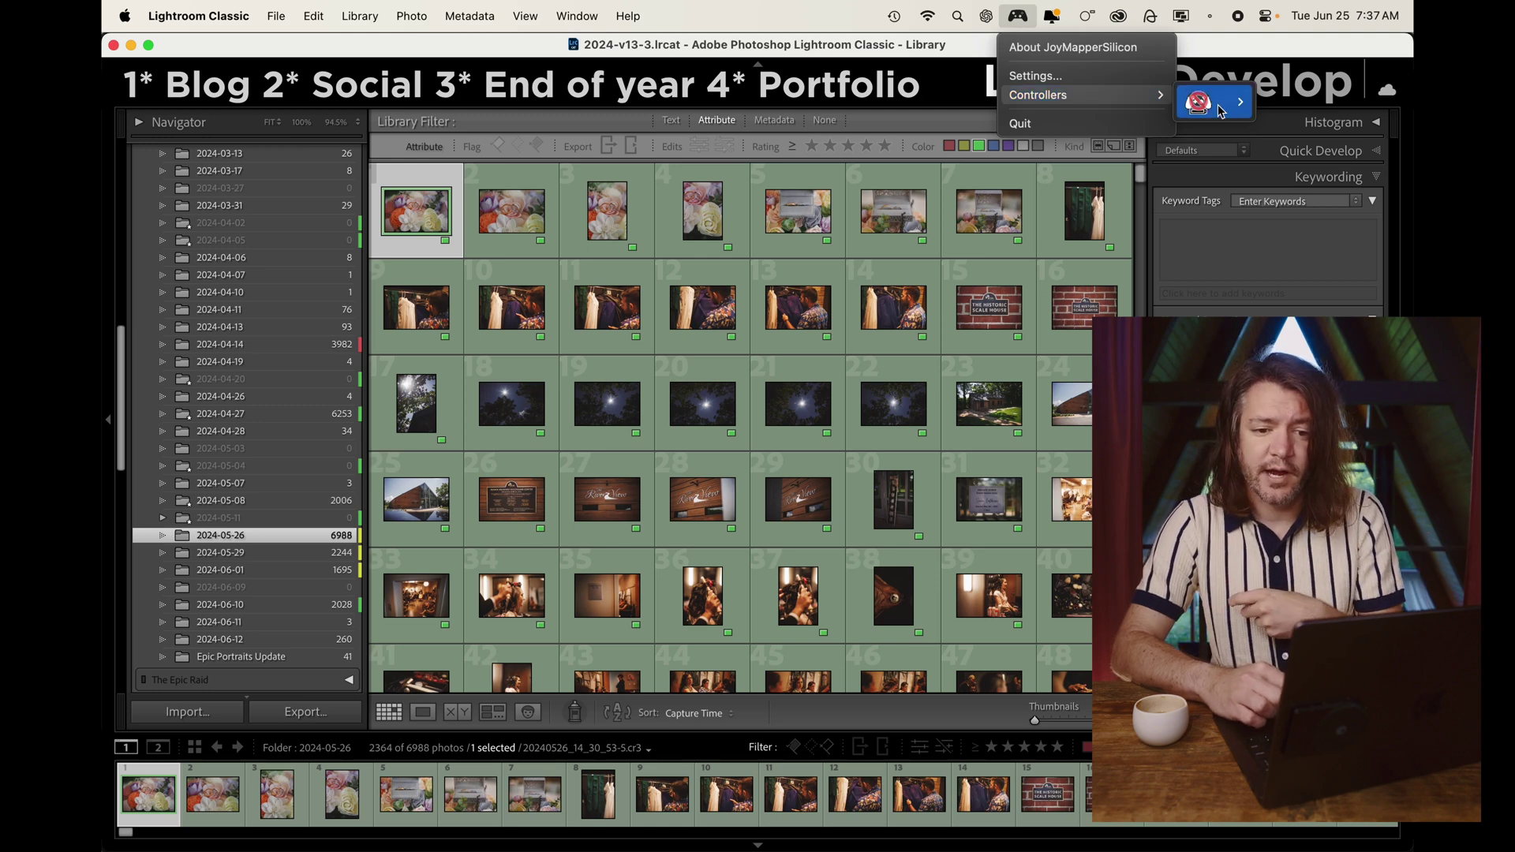
mouse_move(1221, 111)
click(1320, 94)
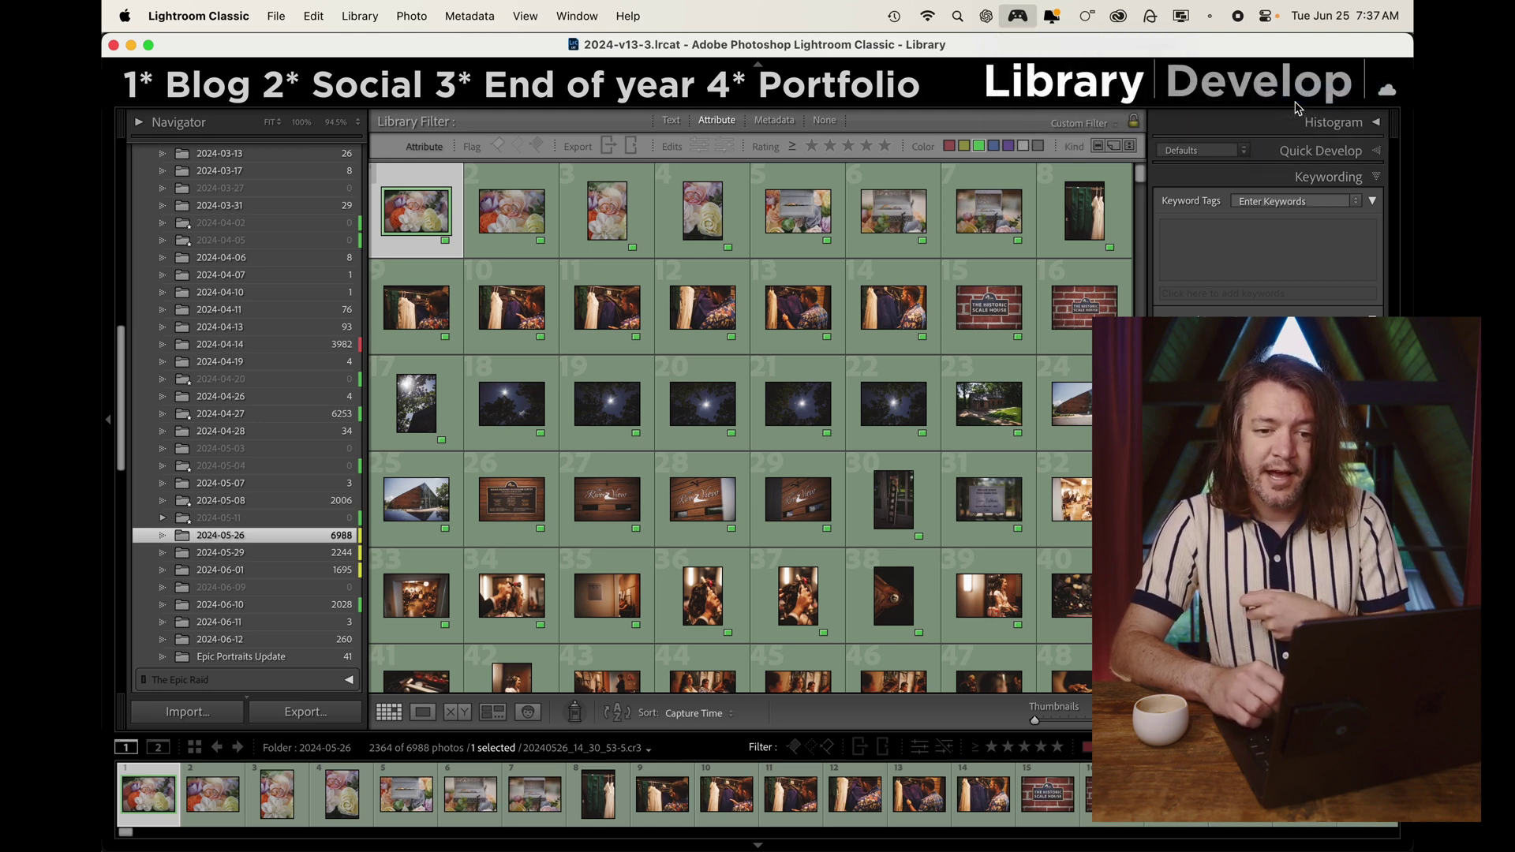
Step: Inspect the A button mapping in JoyMapperSilicon settings without changes, then close settings
click(1025, 19)
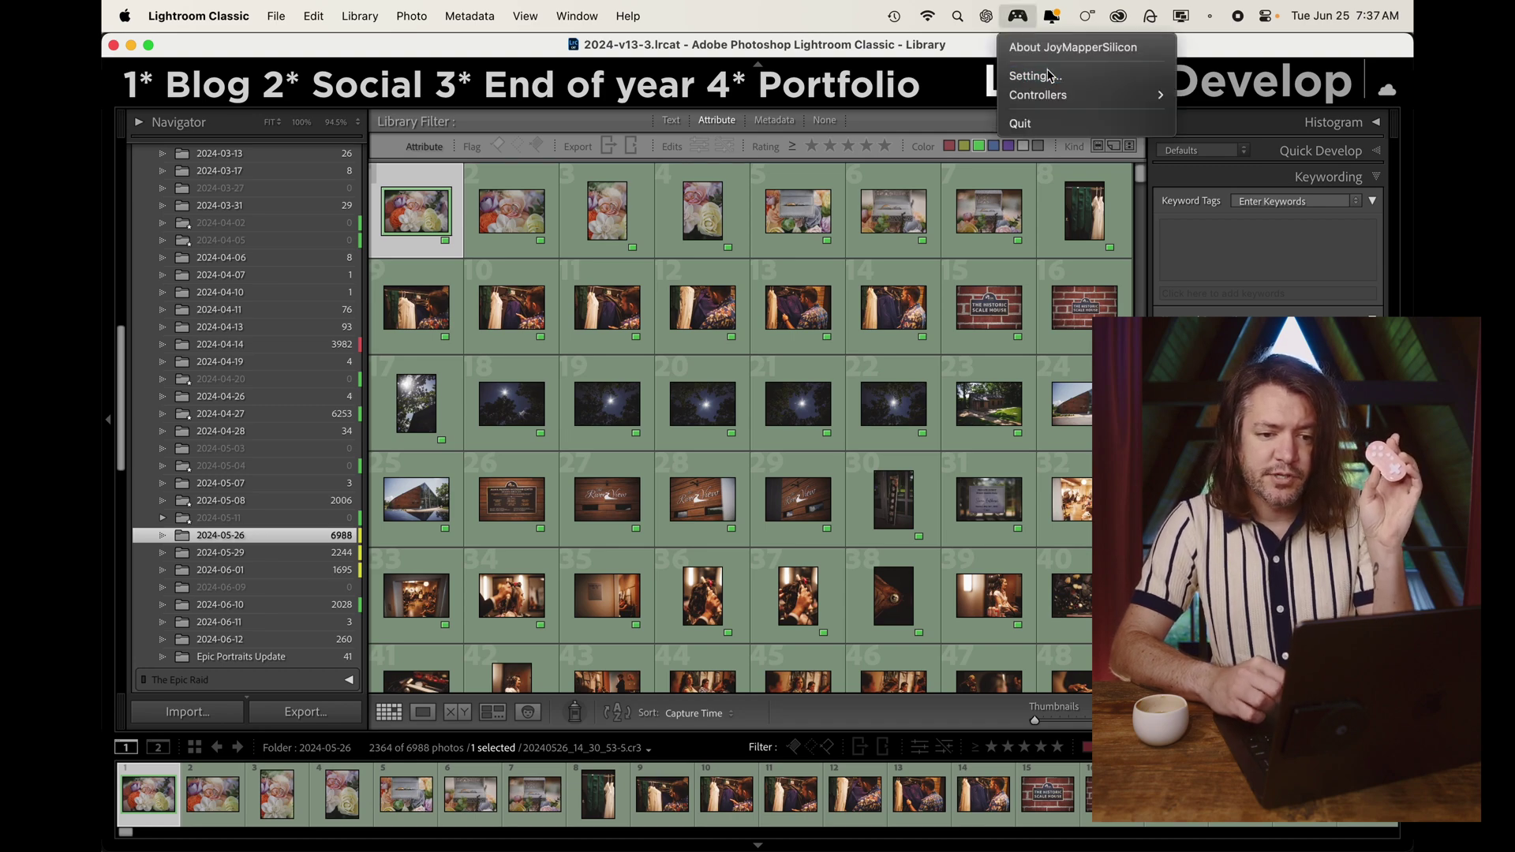
click(1026, 75)
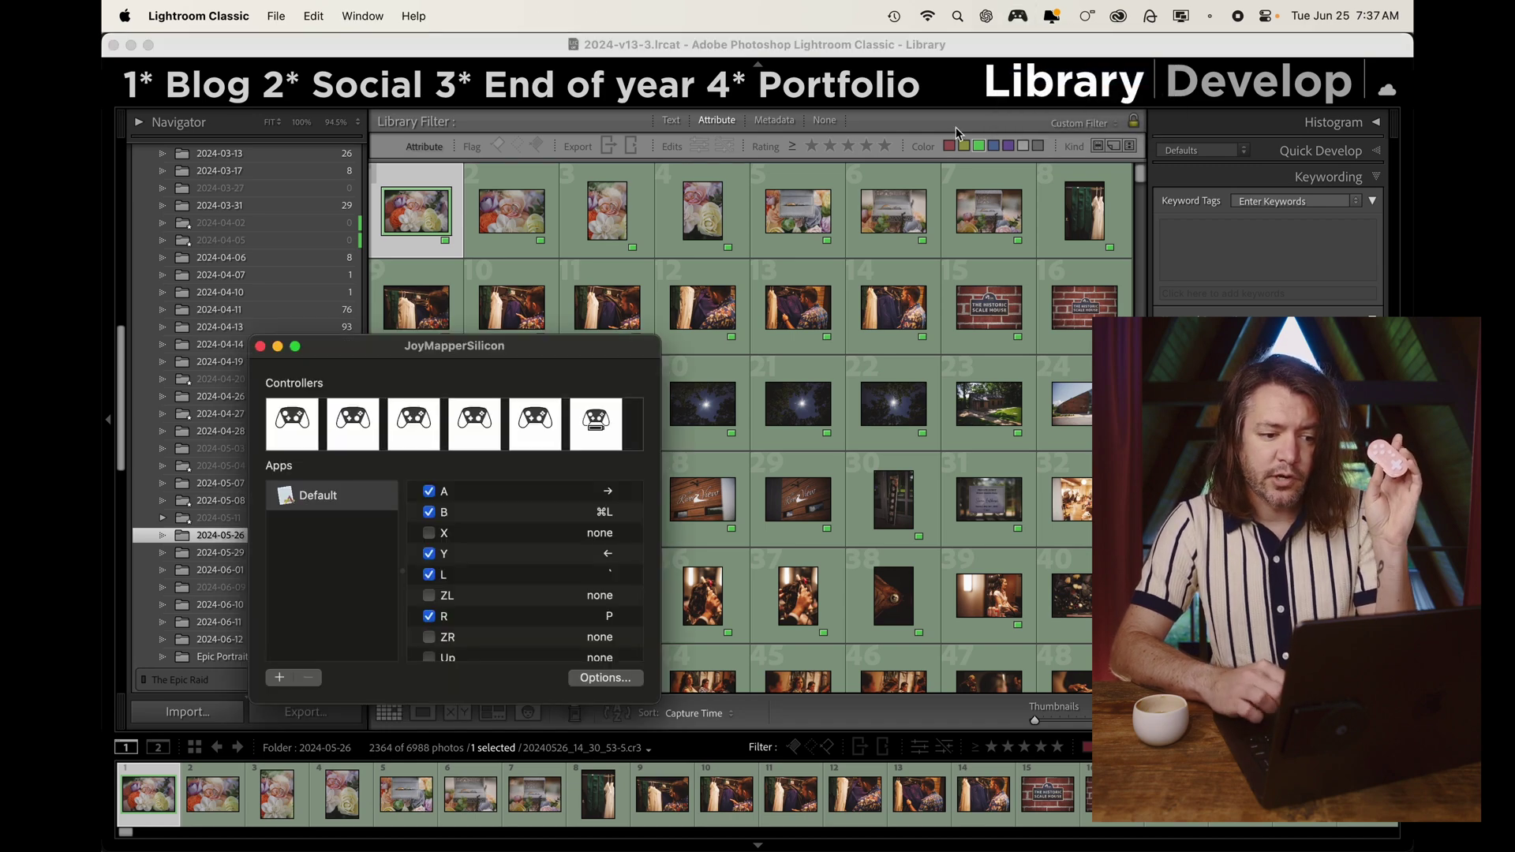
double_click(528, 493)
click(496, 600)
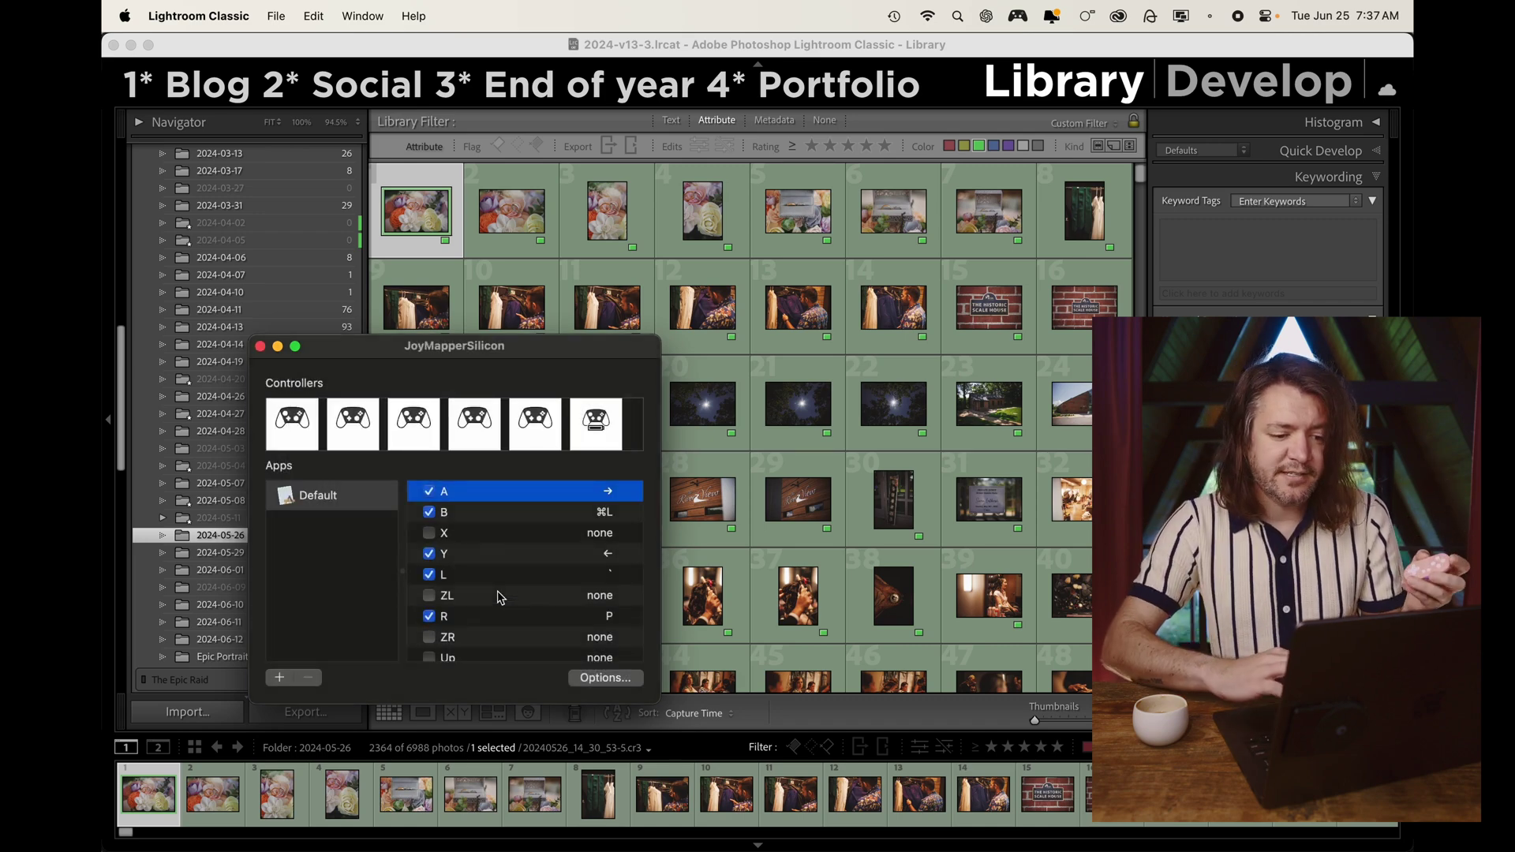
click(490, 45)
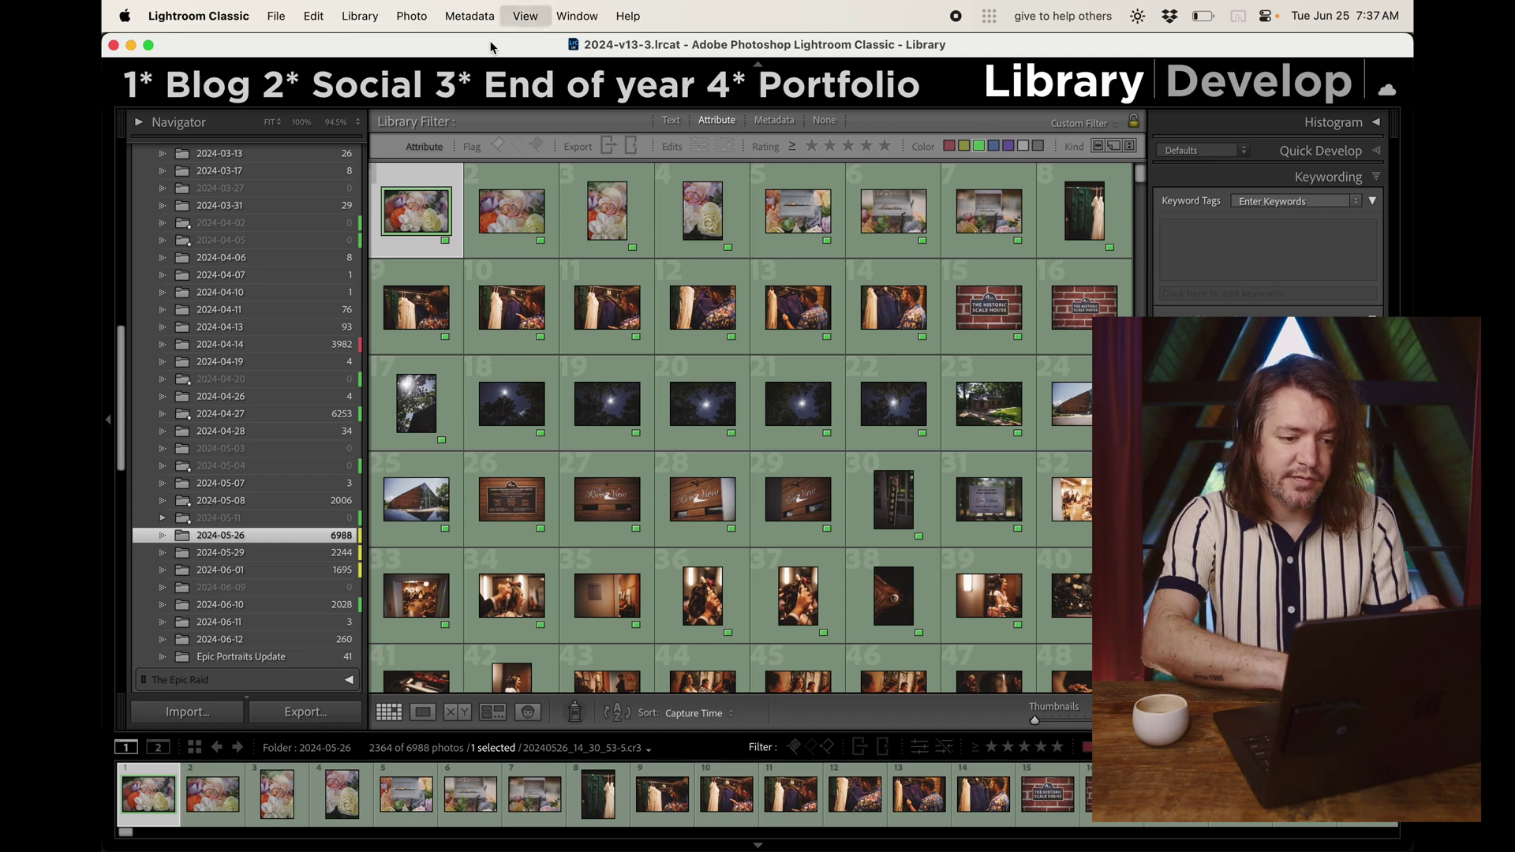
Step: Step through the first photos in loupe view, flagging photos 2 and 5 as picks
key(e)
key(Right)
key(Right)
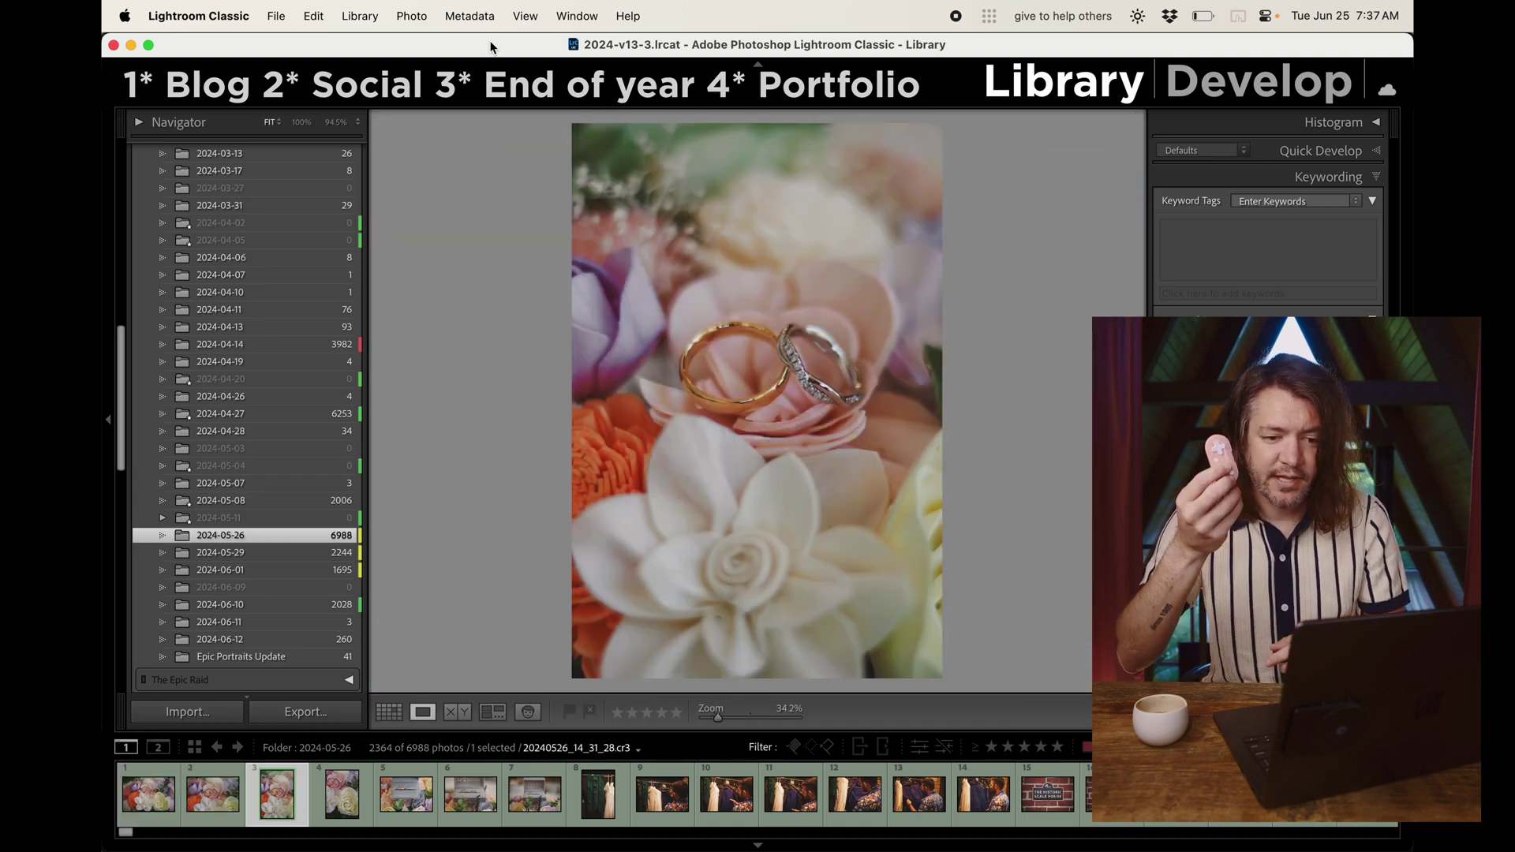
key(Left)
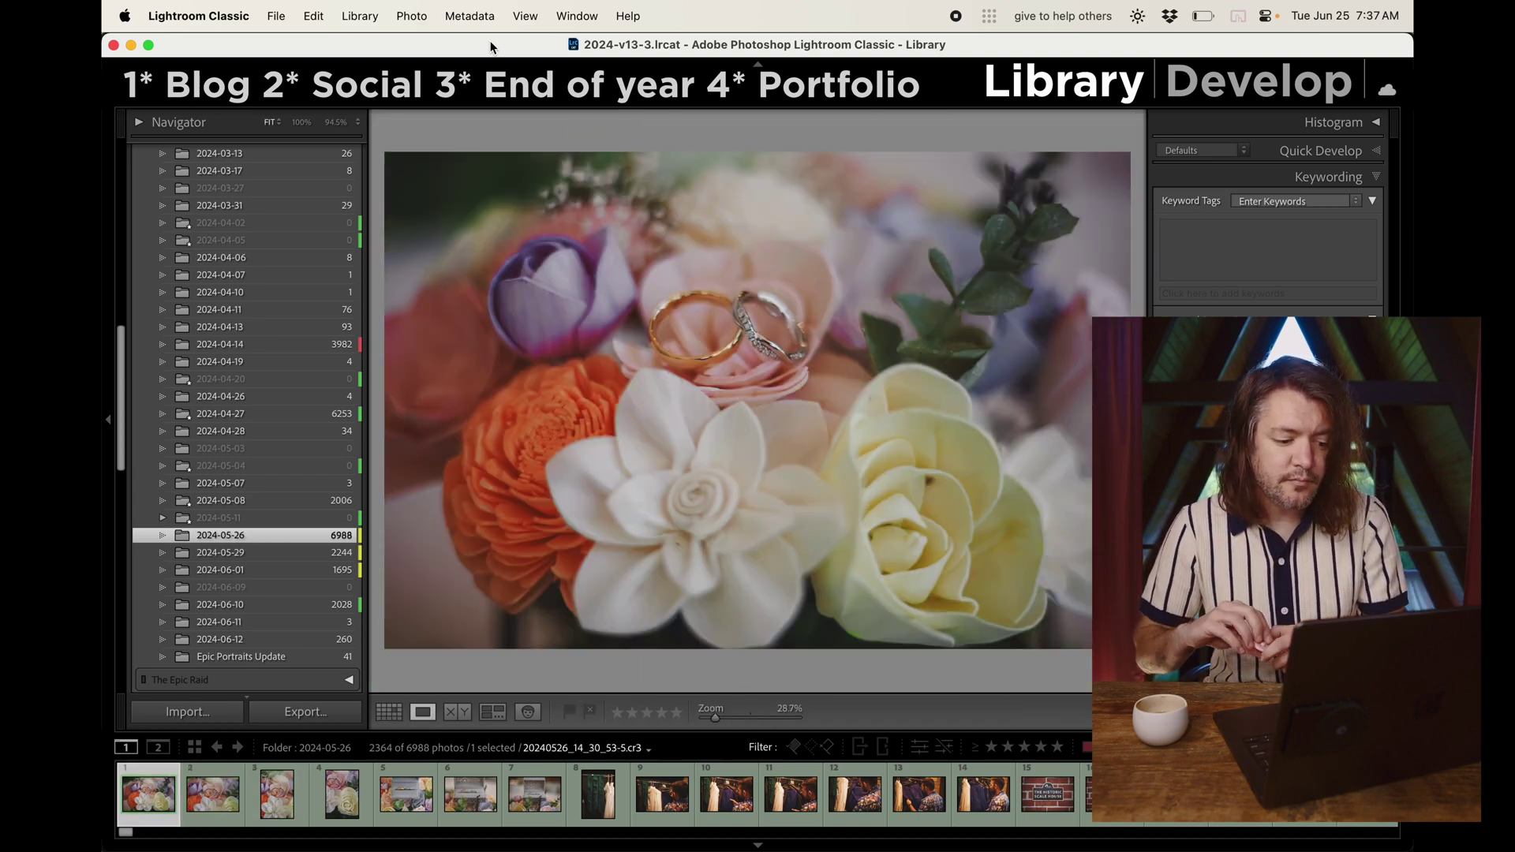
key(p)
key(Right)
key(Left)
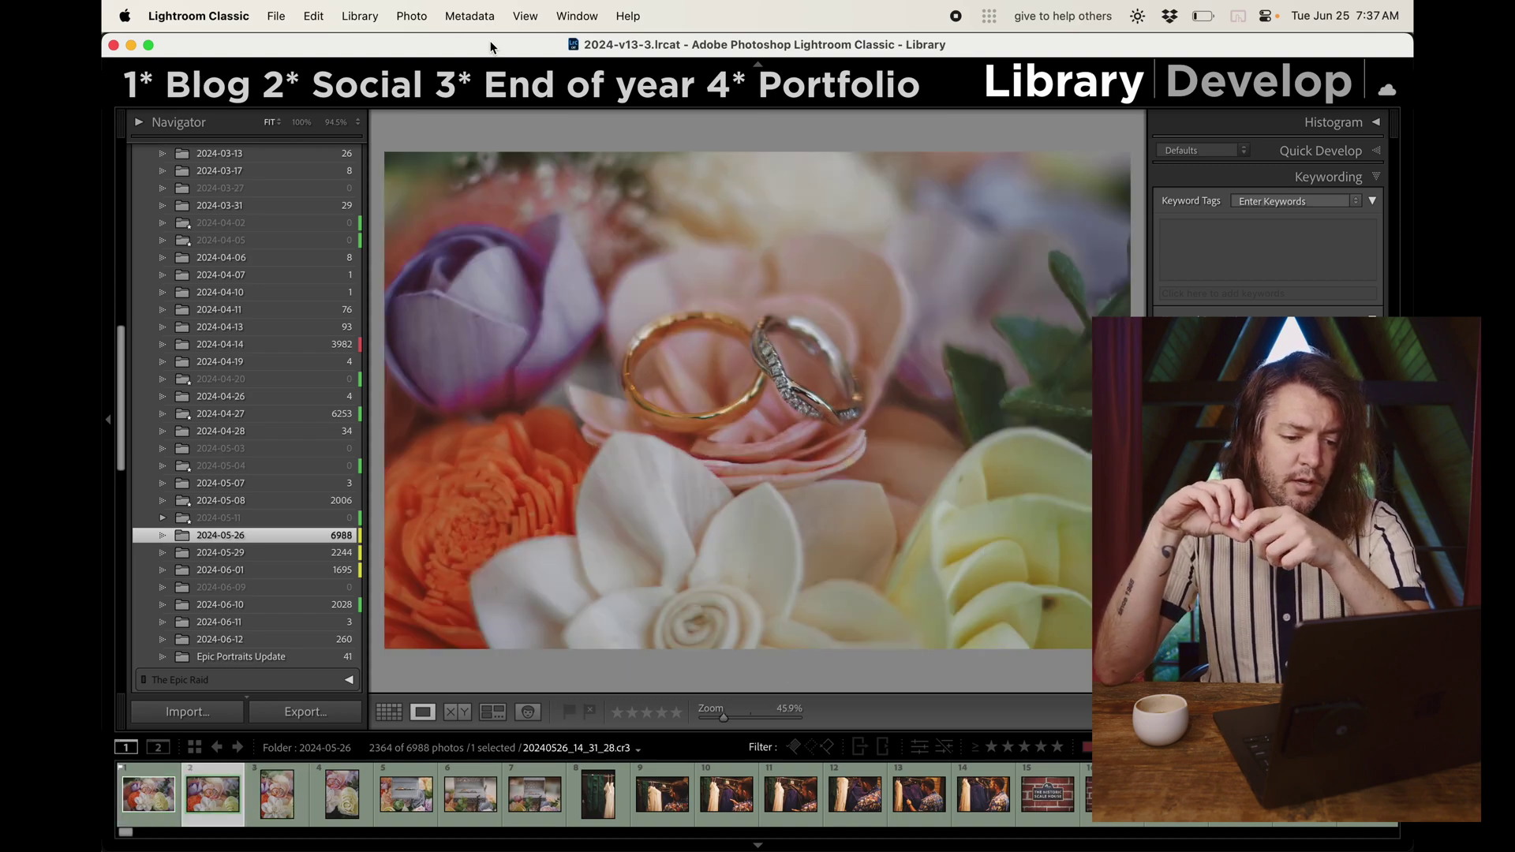
key(Right)
key(Right)
key(Right)
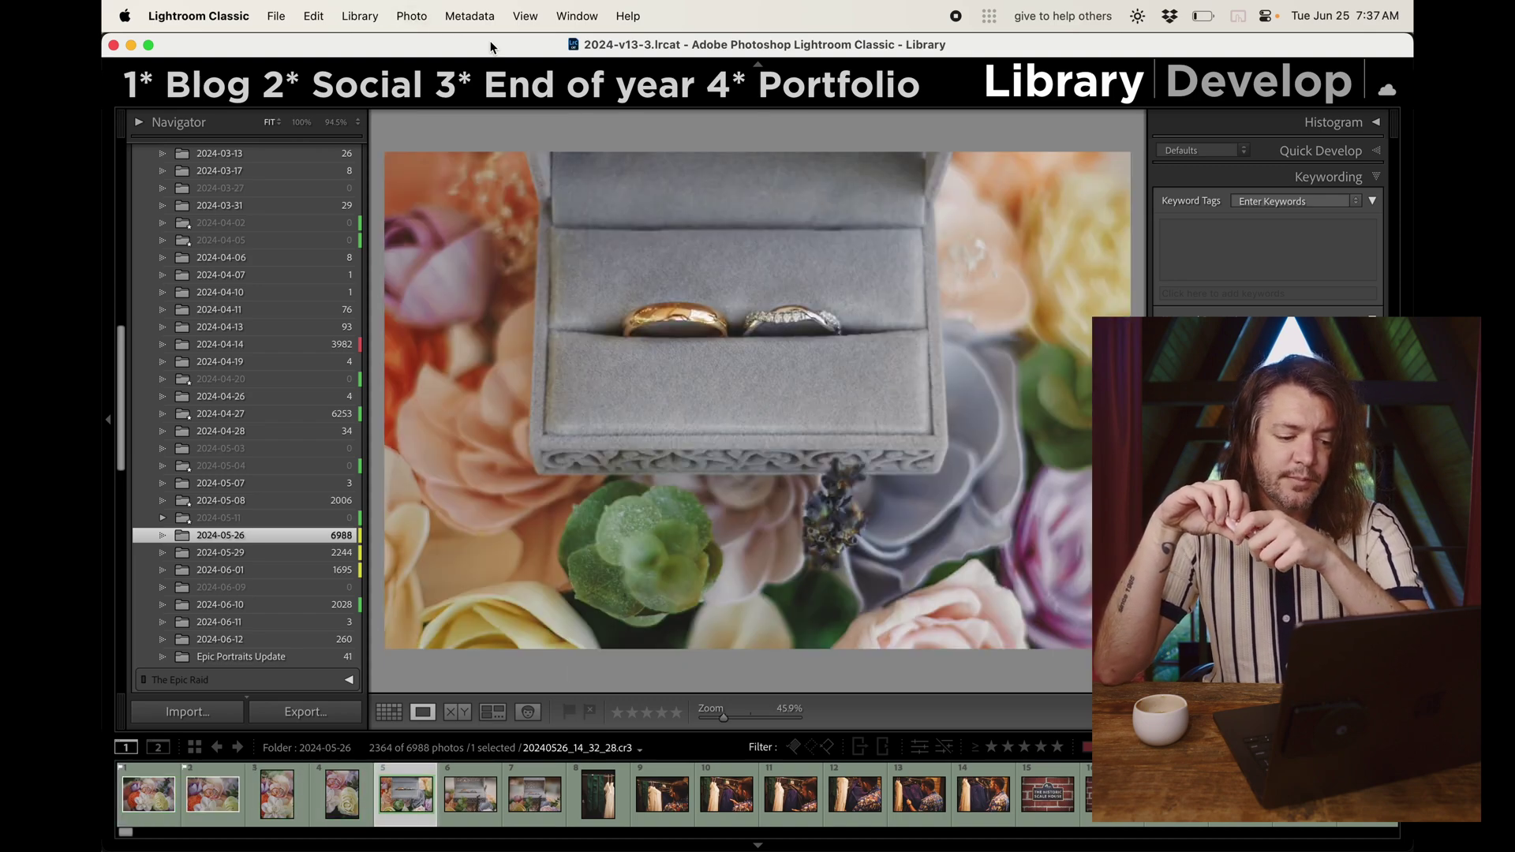
key(p)
key(Right)
key(Right)
key(Right)
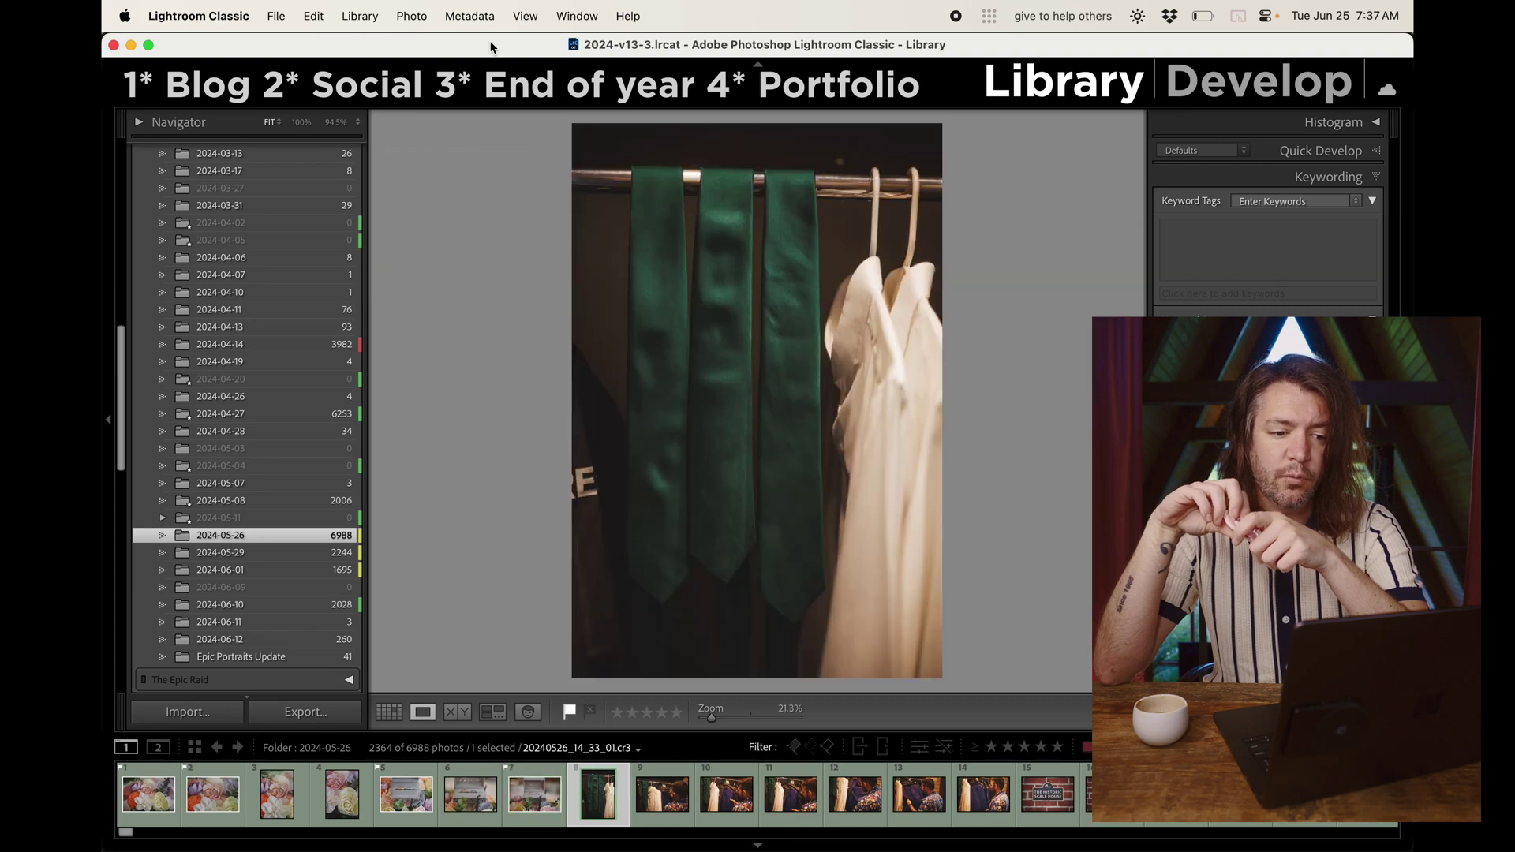
key(Left)
key(Left)
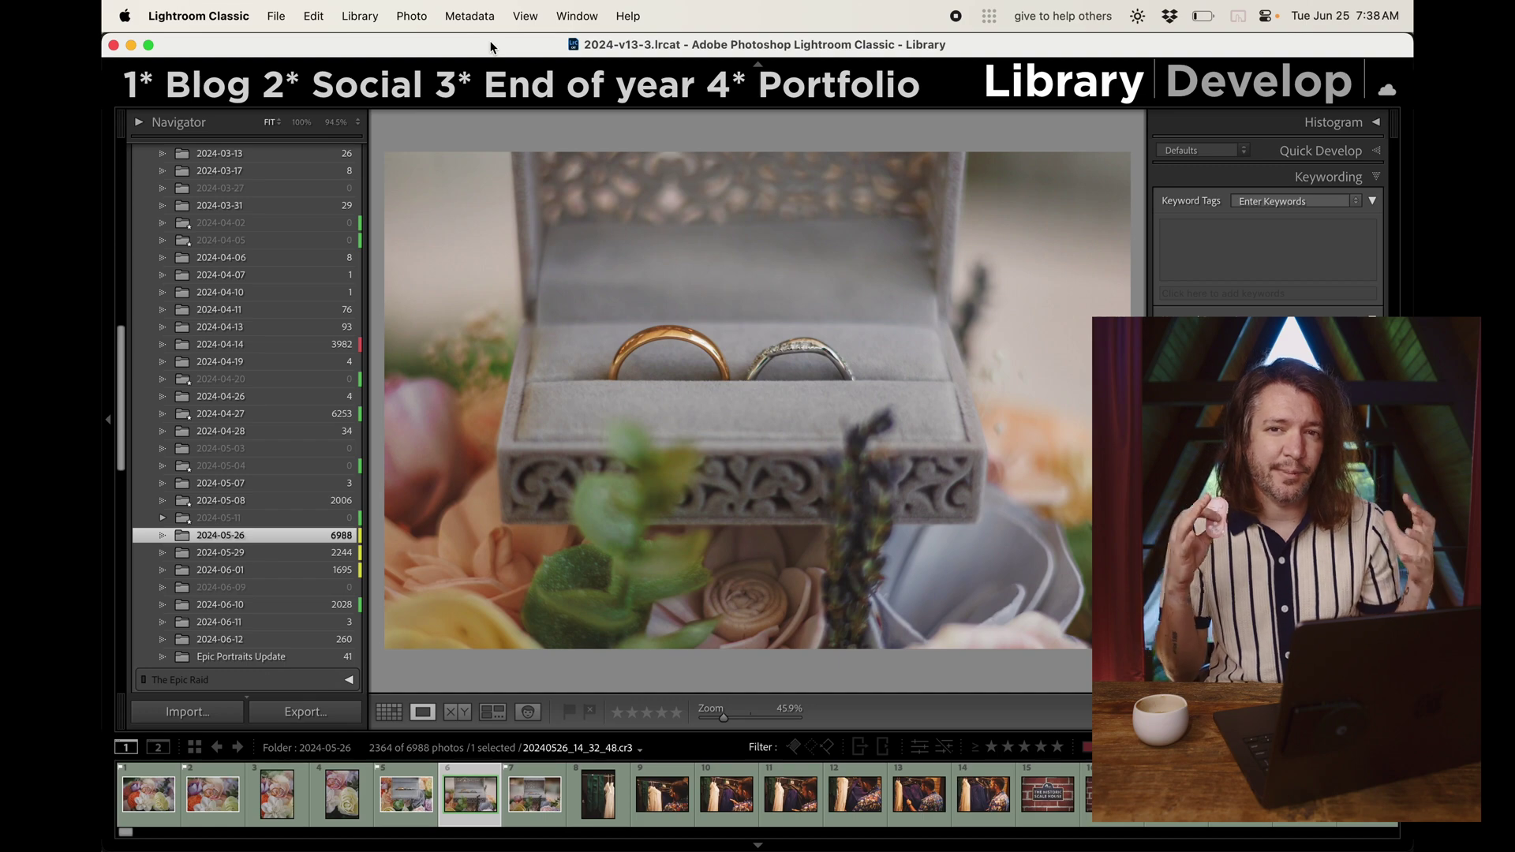
Step: Continue through the photos, flagging the clothes rack (9), photo 11 and photo 15 as picks
key(Right)
key(Right)
key(Right)
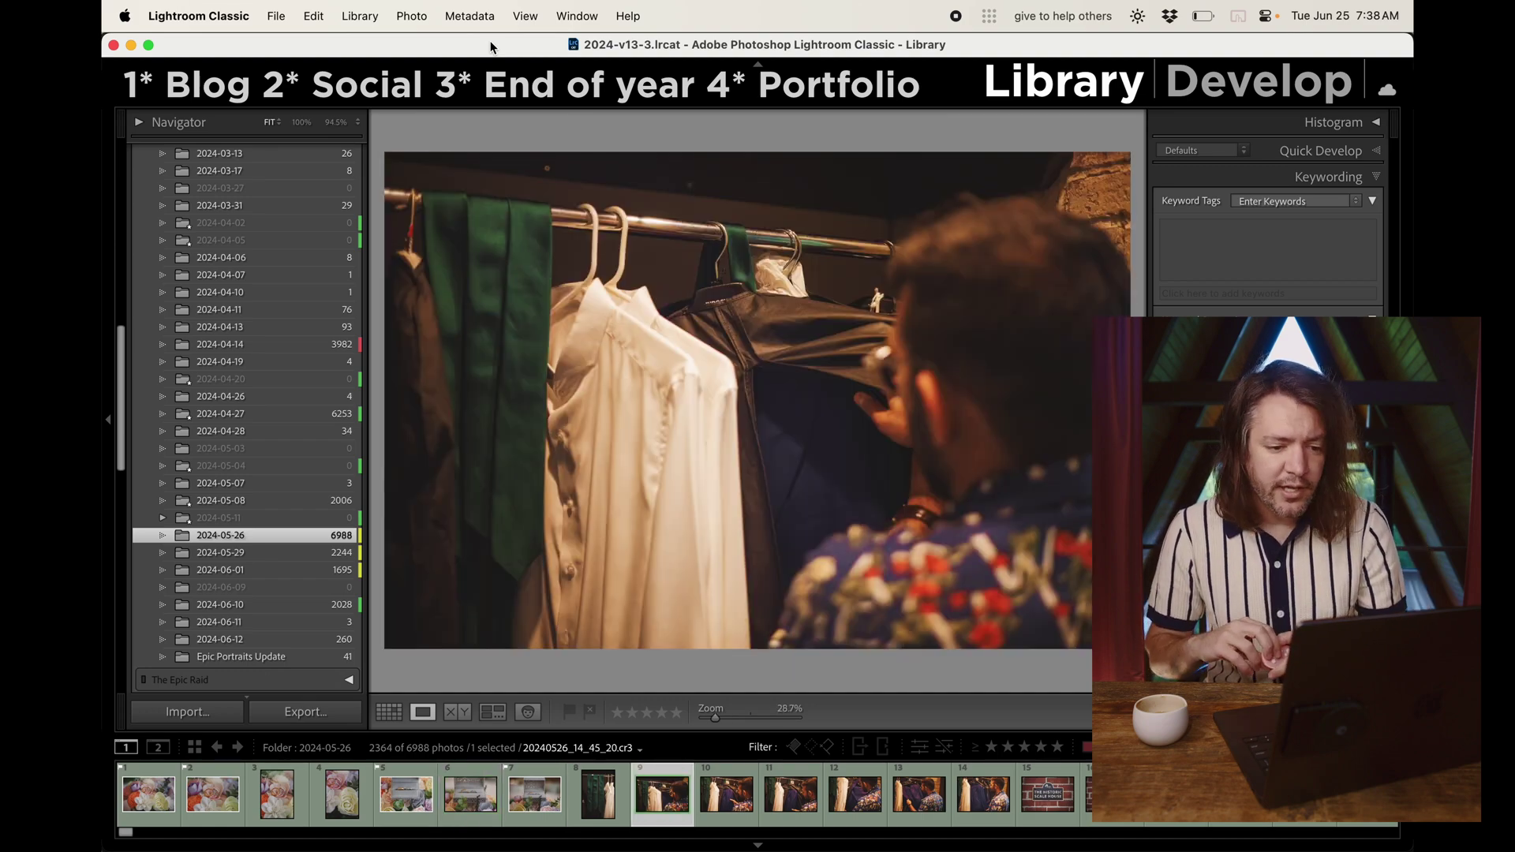
key(p)
key(Right)
key(Right)
key(p)
key(Right)
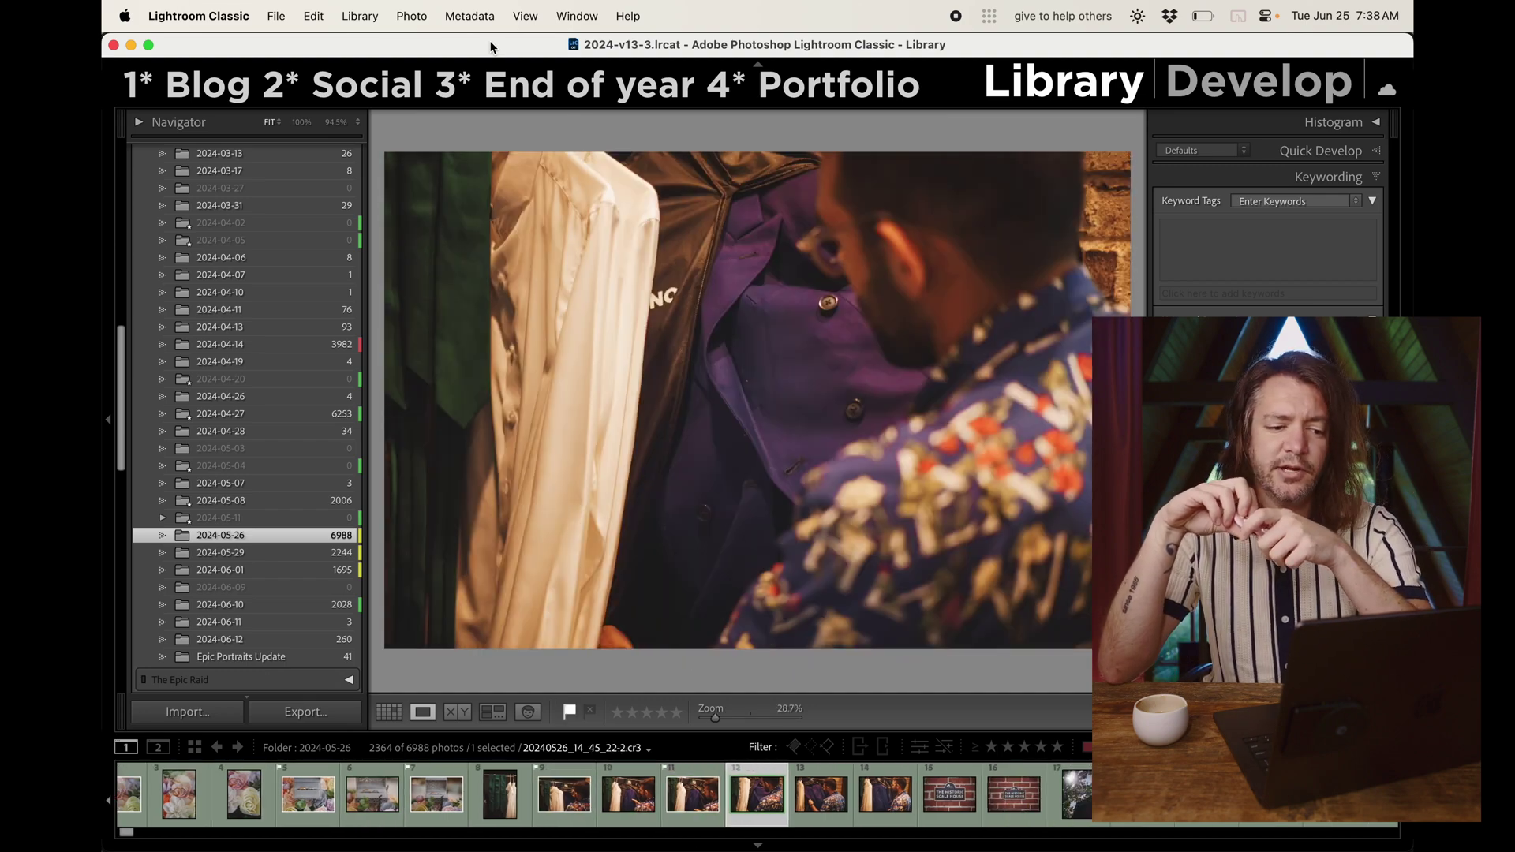
key(Right)
key(Right)
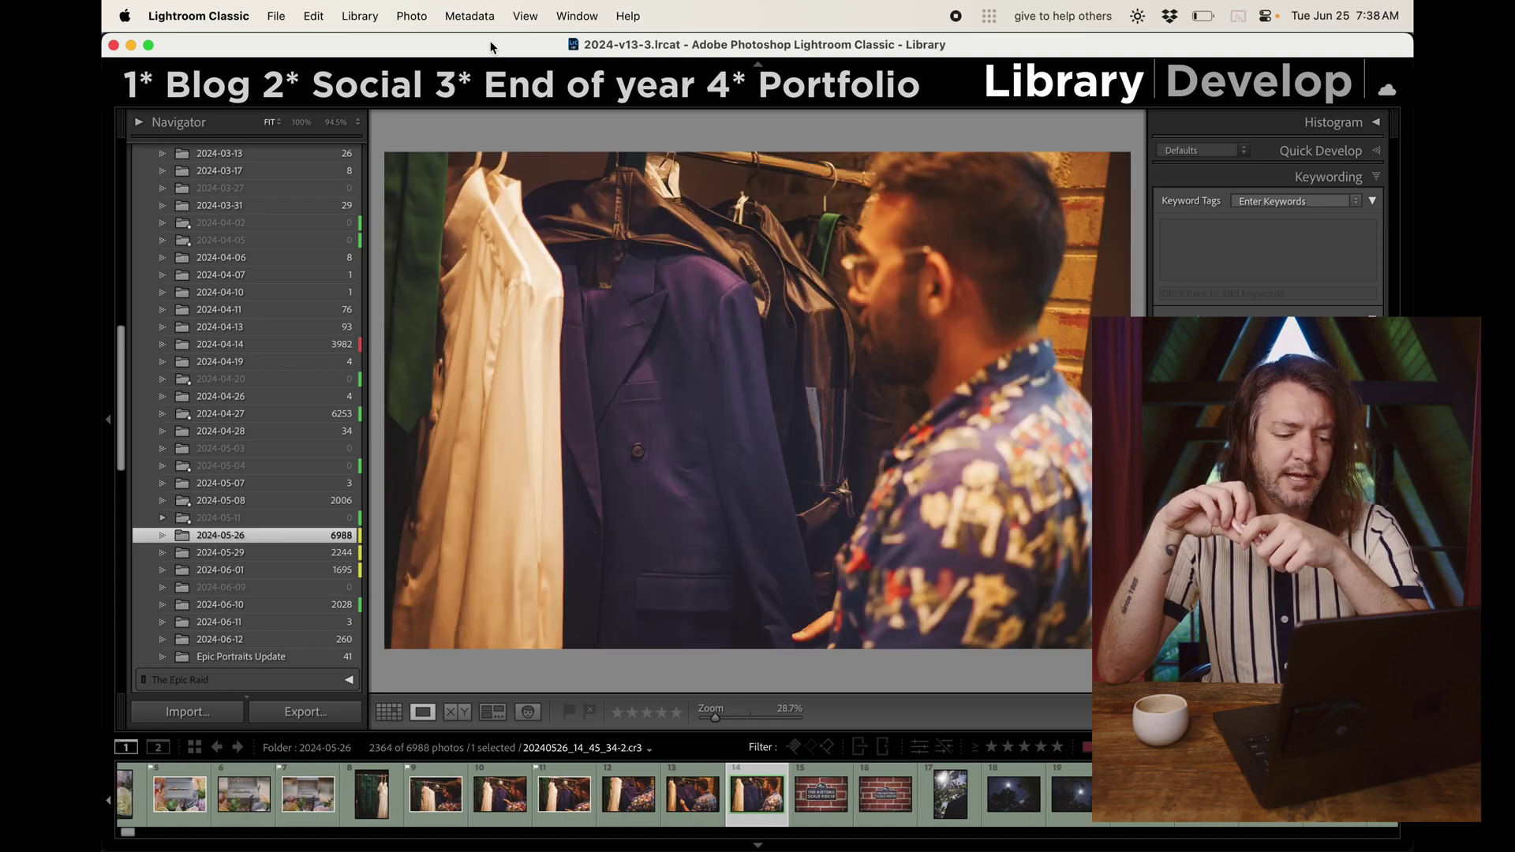
key(Left)
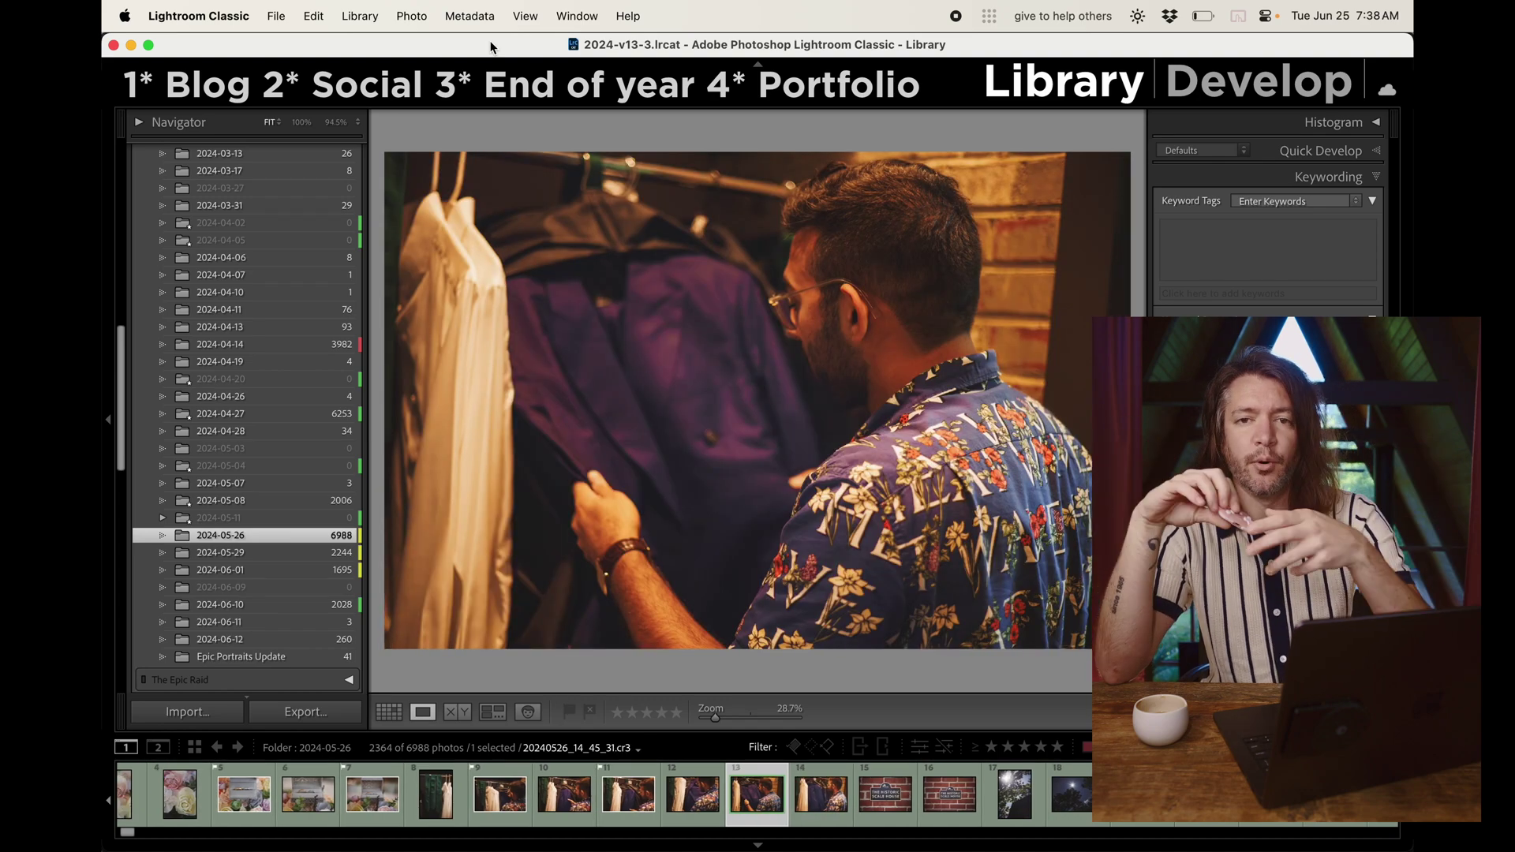
key(Right)
key(Right)
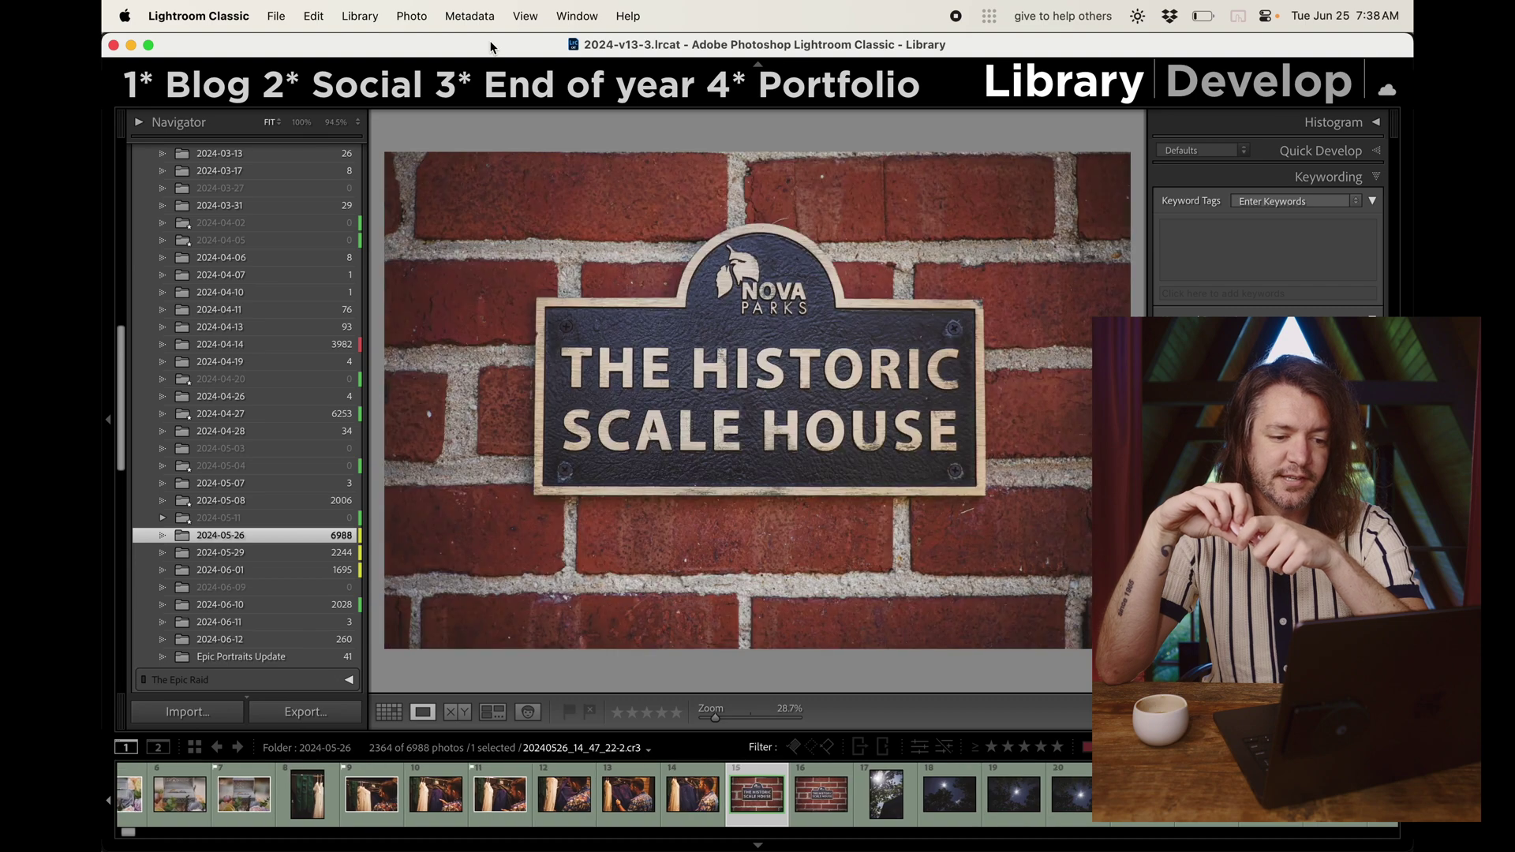
key(p)
key(Right)
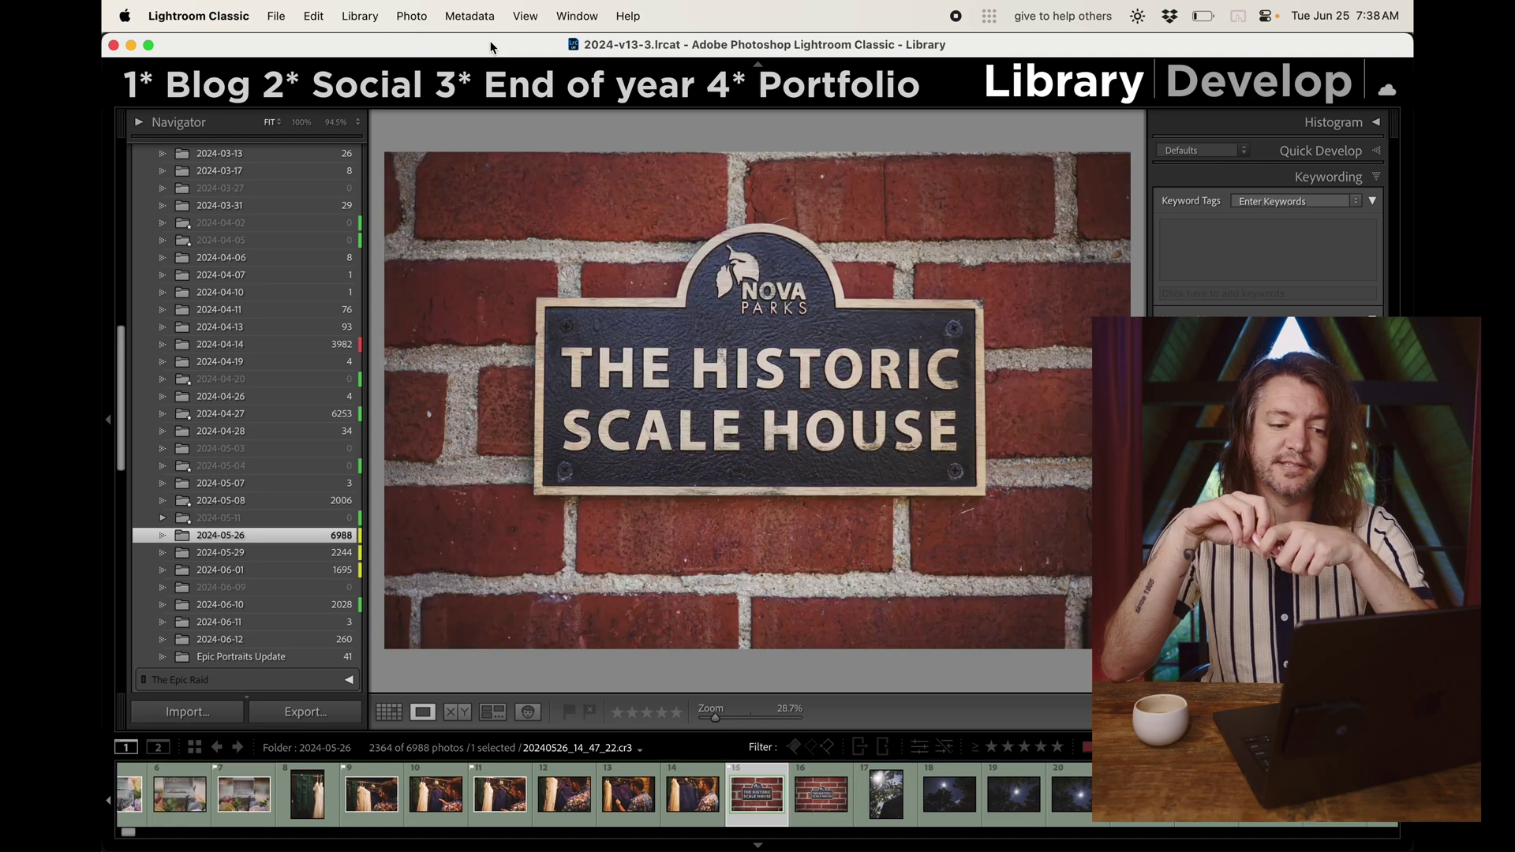
Step: Flag the shaded brick house photo as a pick, advance to the River View sign, and toggle the filter
key(Right)
key(Right)
key(Right)
key(Right)
key(Right)
key(Right)
key(Right)
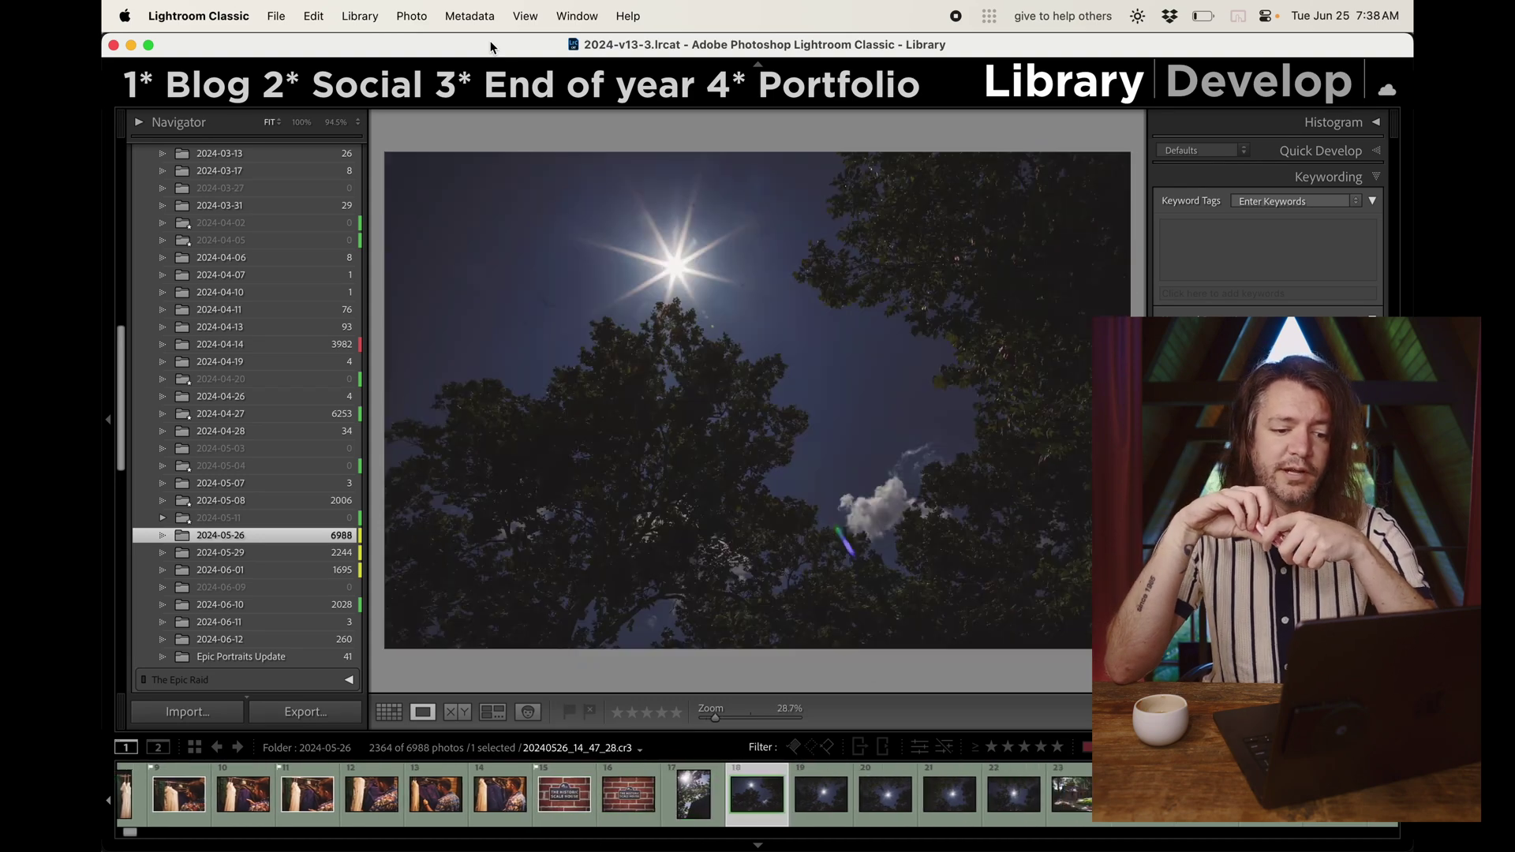
key(p)
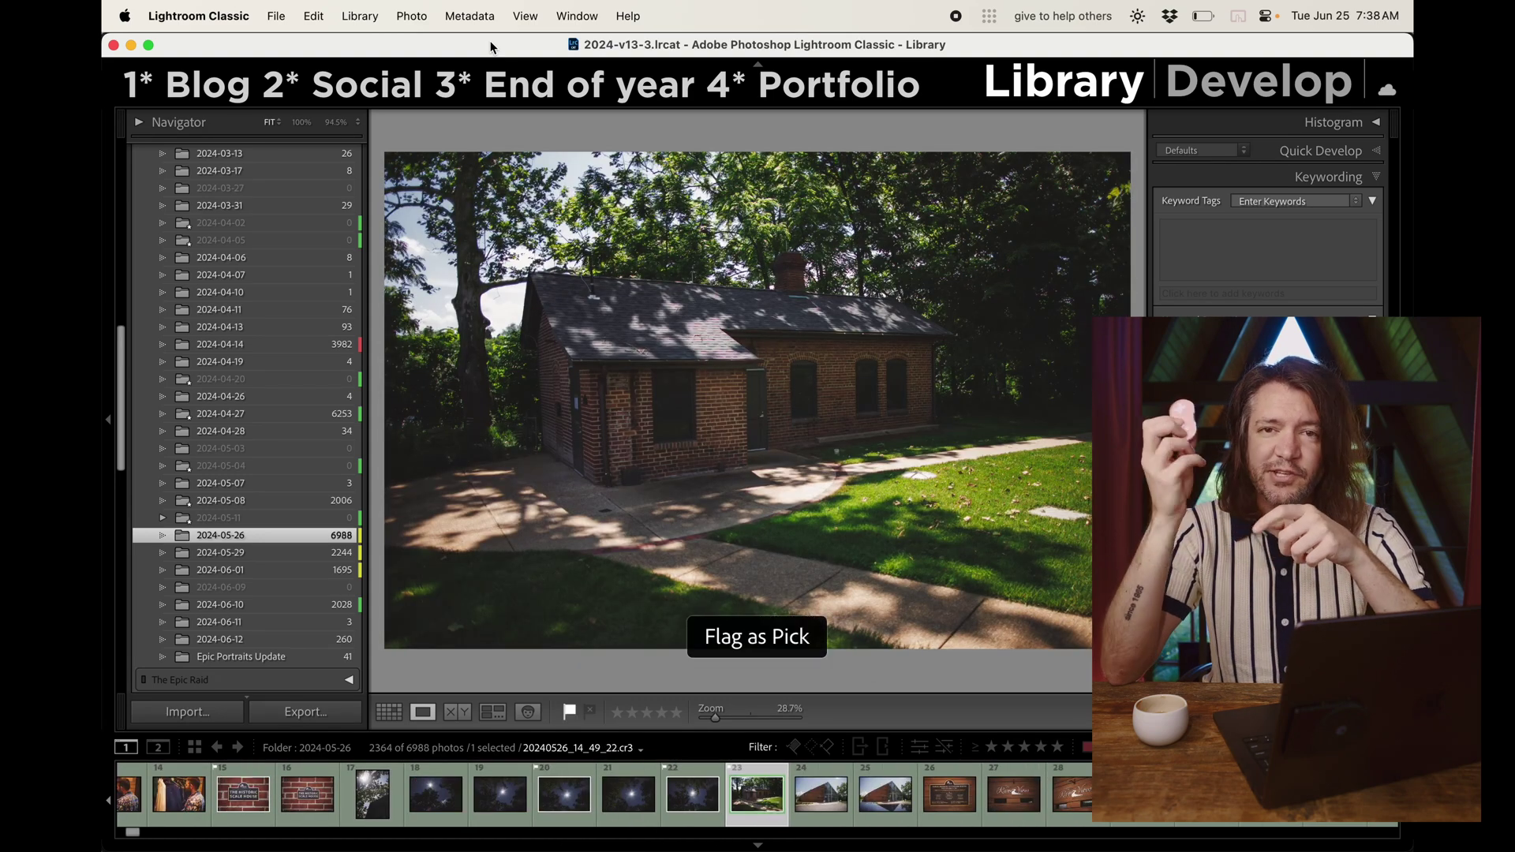
key(Right)
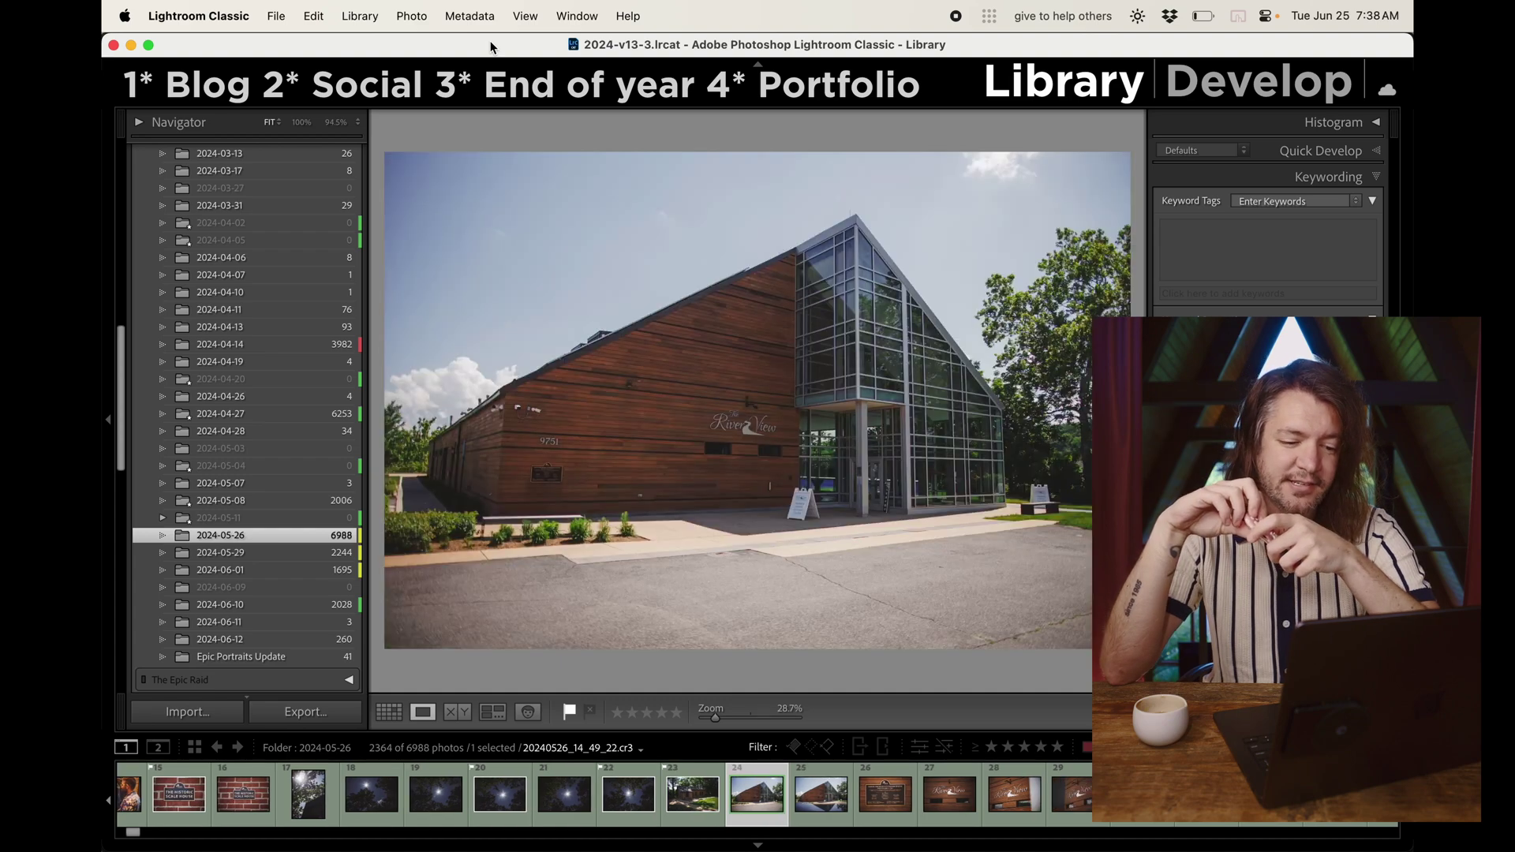
key(Right)
key(Left)
key(Right)
key(Right)
key(Right)
key(Right)
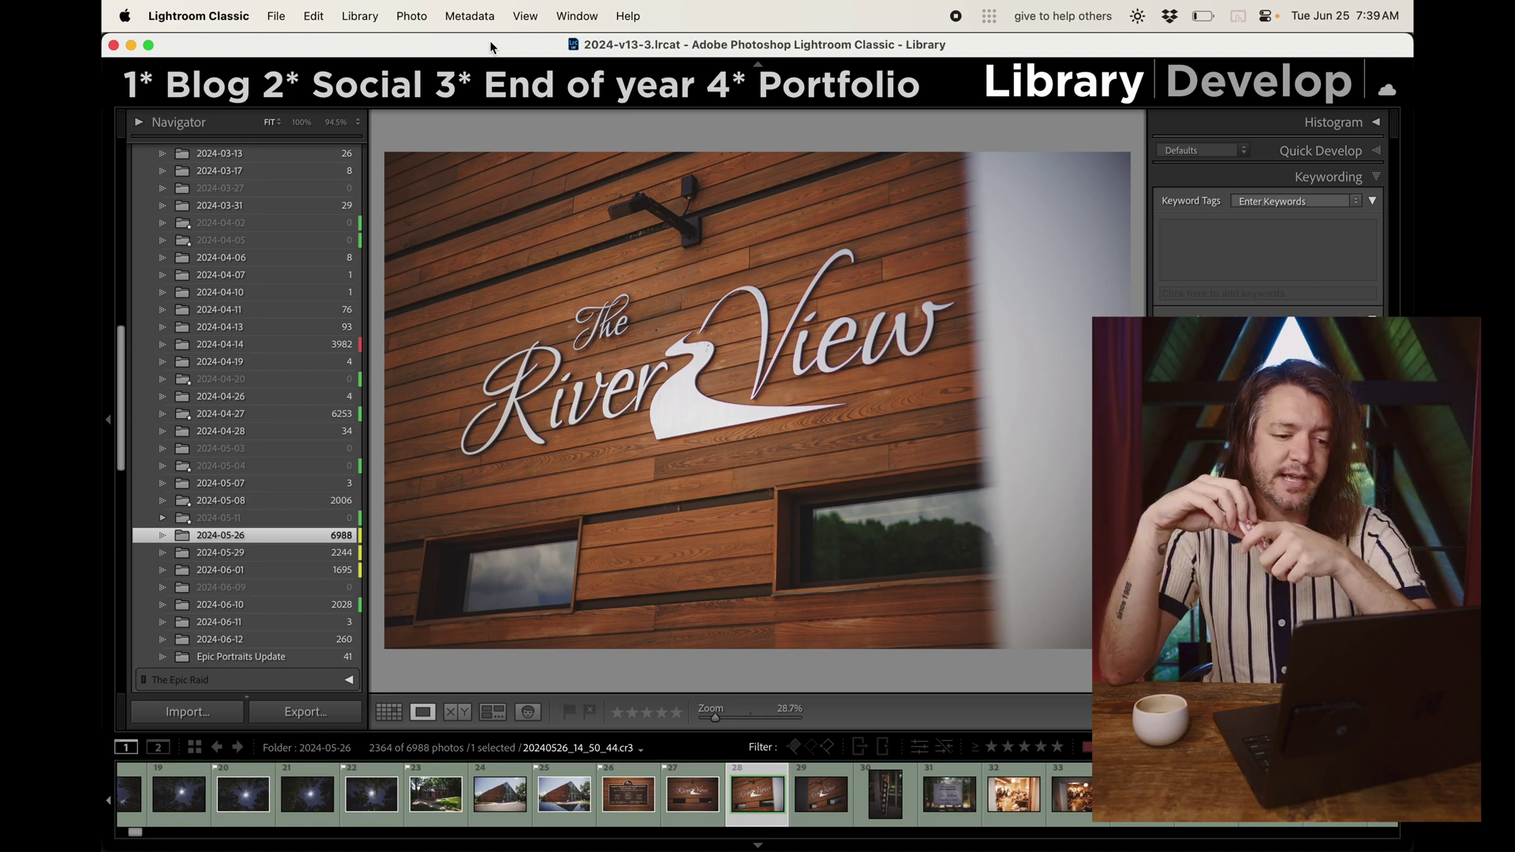
key(super+l)
key(super+l)
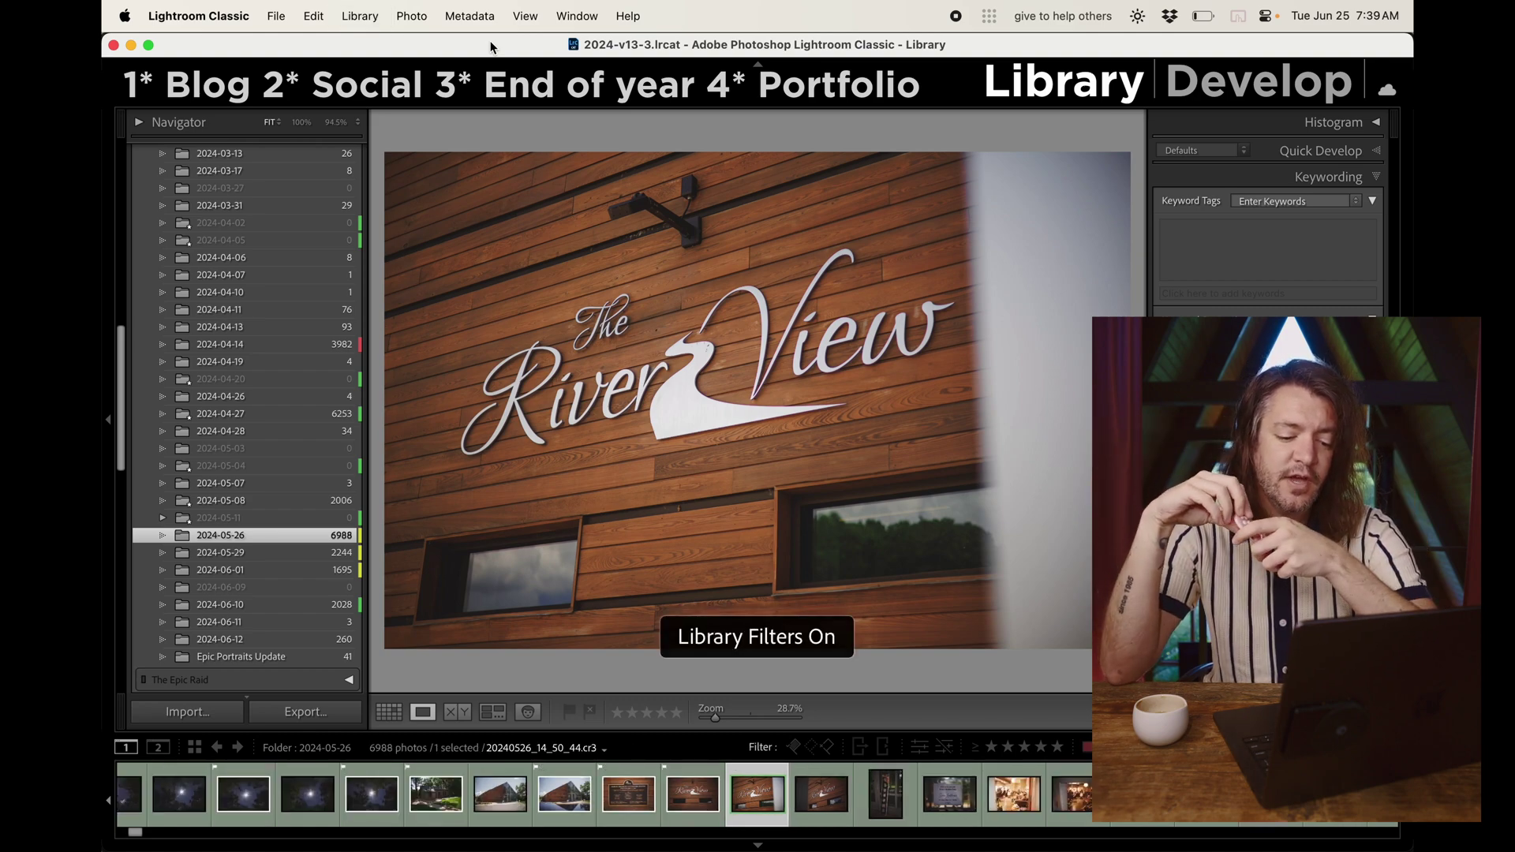
Step: Browse the filtered photos past the bride's hair styling and the makeup brushes
key(Right)
key(Right)
key(Right)
key(Right)
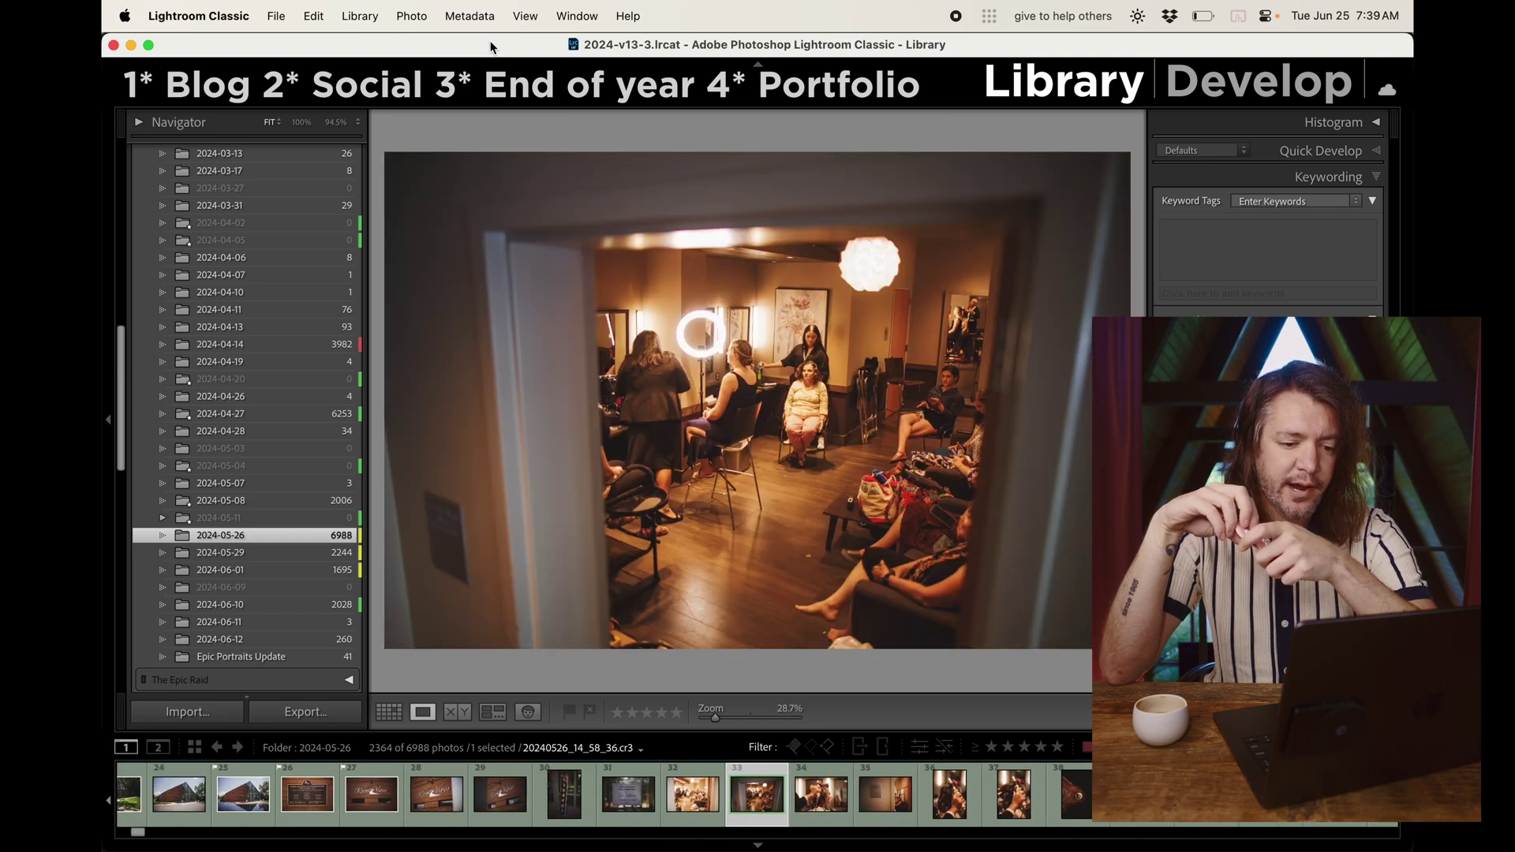
key(Right)
key(Right)
key(Right)
key(Right)
key(Right)
key(Right)
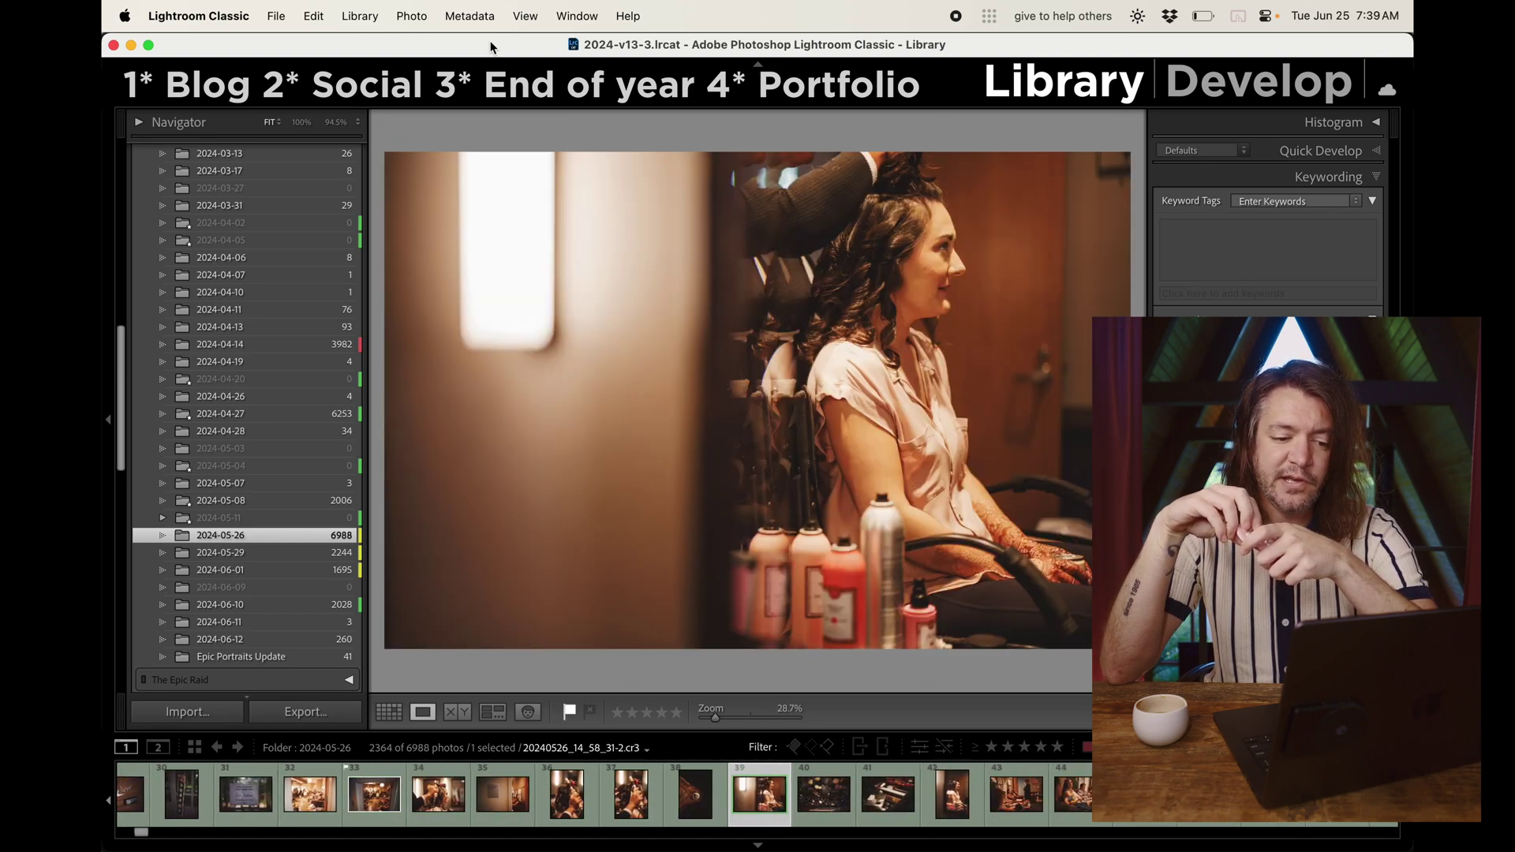
key(Left)
key(Right)
key(Right)
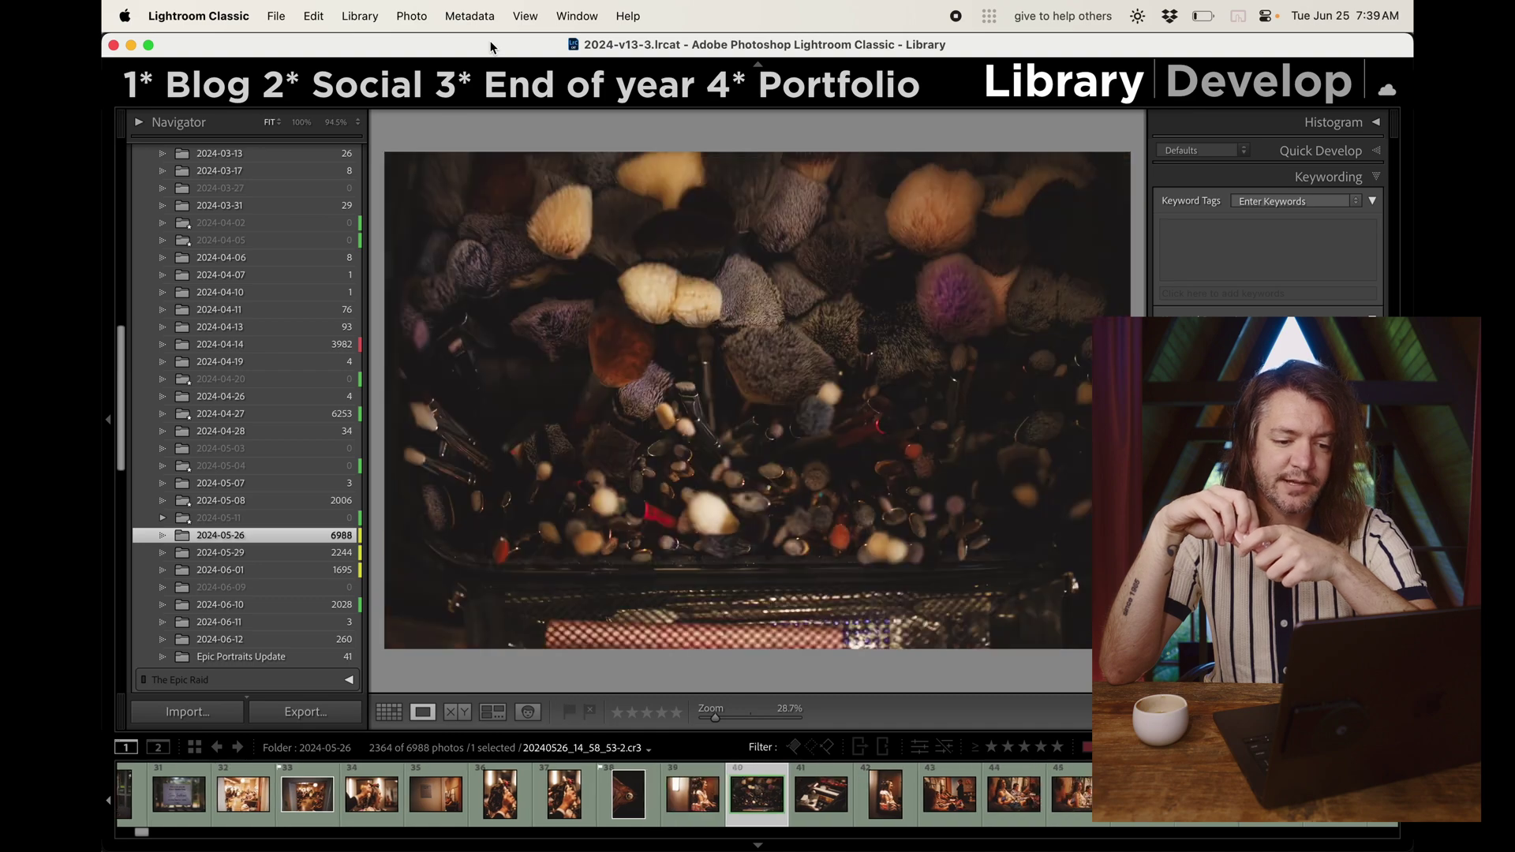
key(Right)
key(Left)
key(Right)
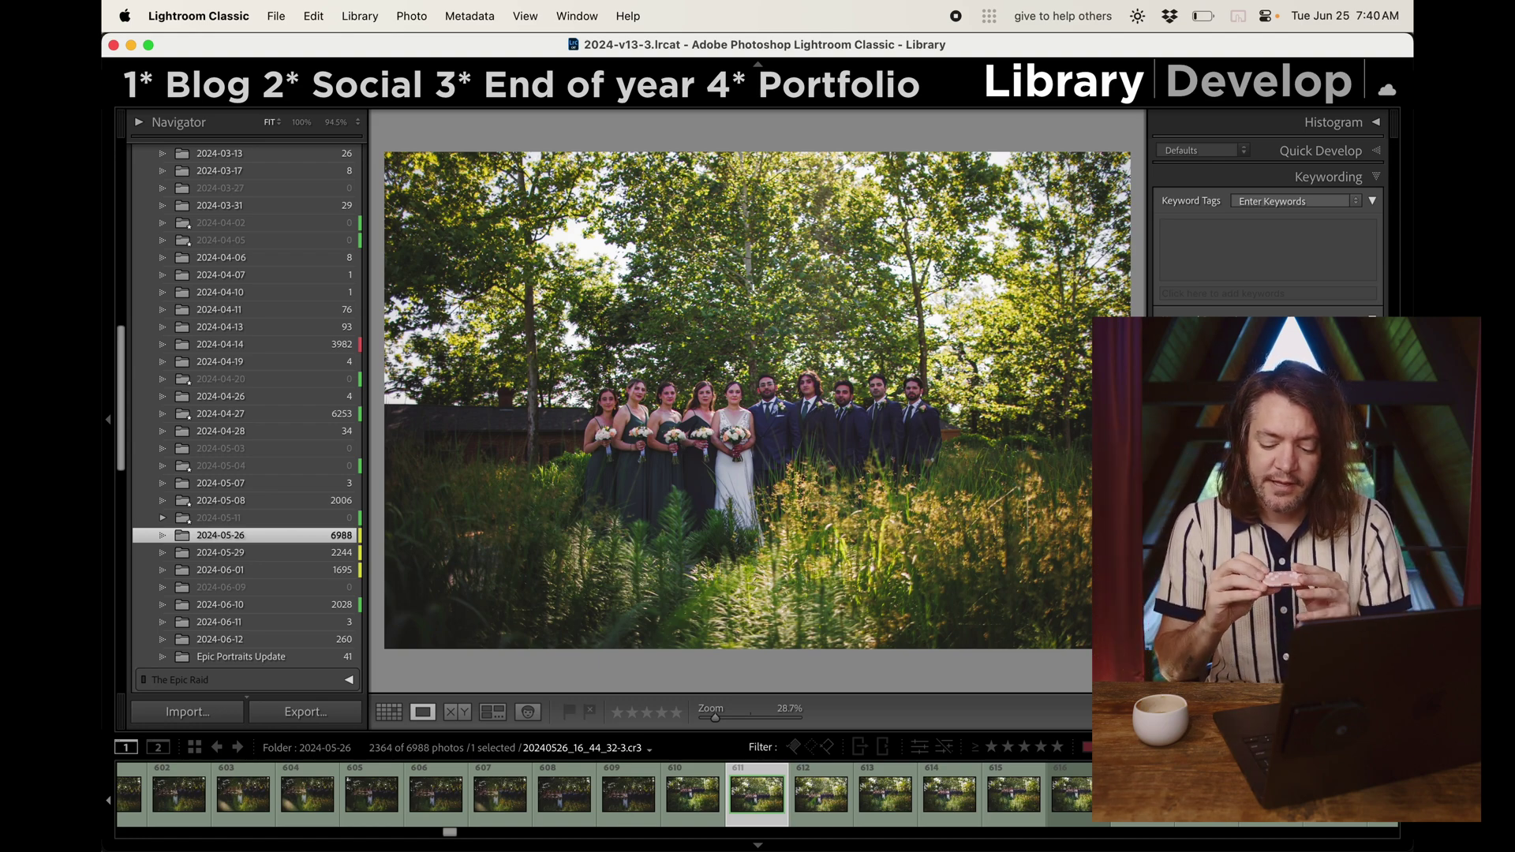
Step: With the filter off, browse the bridal-party shots and flag one group shot as a pick
key(super+l)
key(Left)
key(Left)
key(Left)
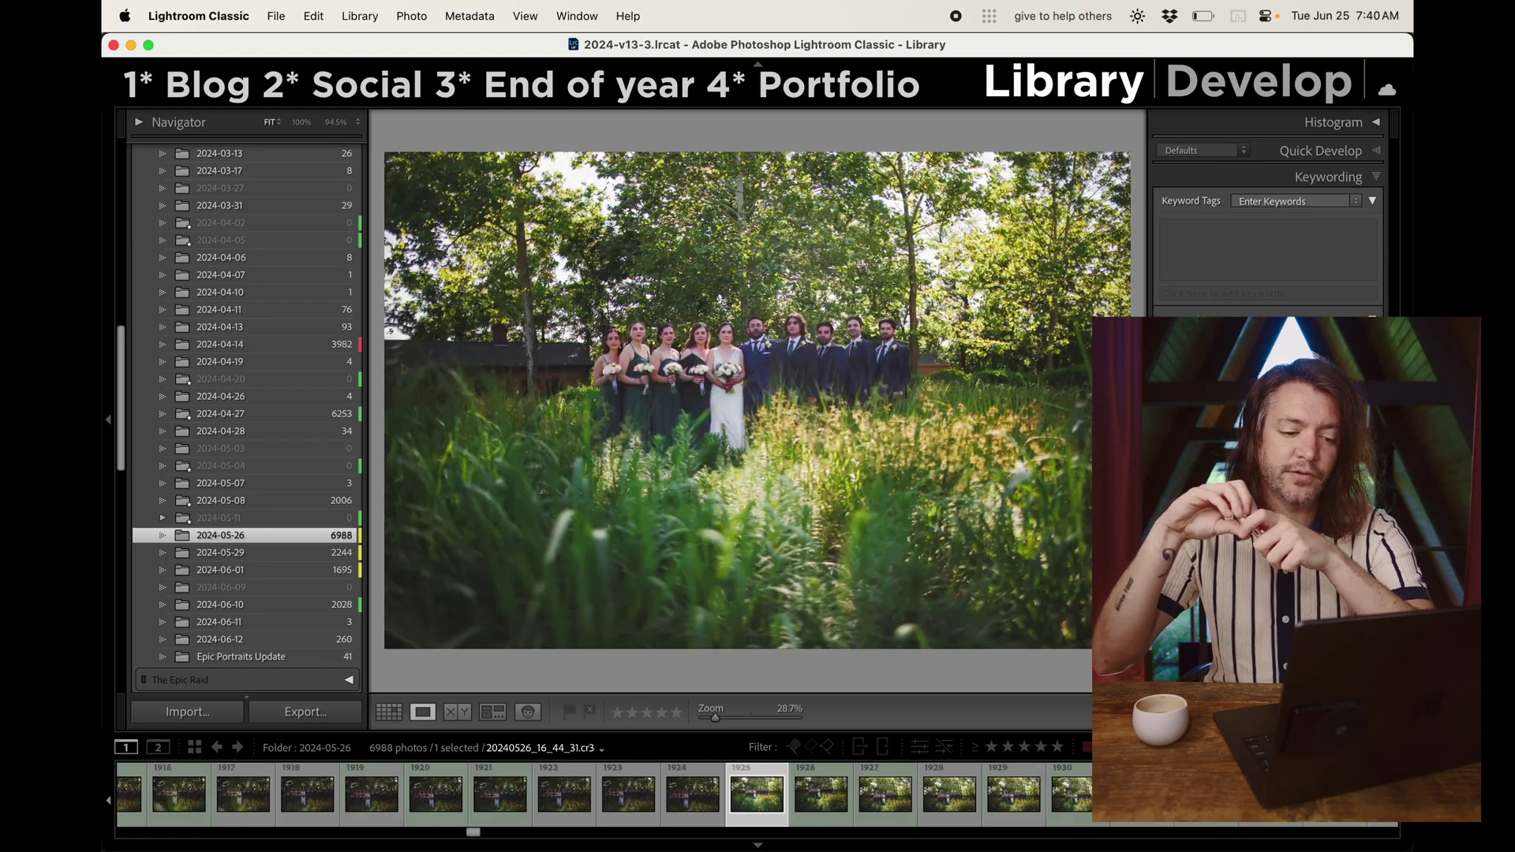
key(Right)
key(Right)
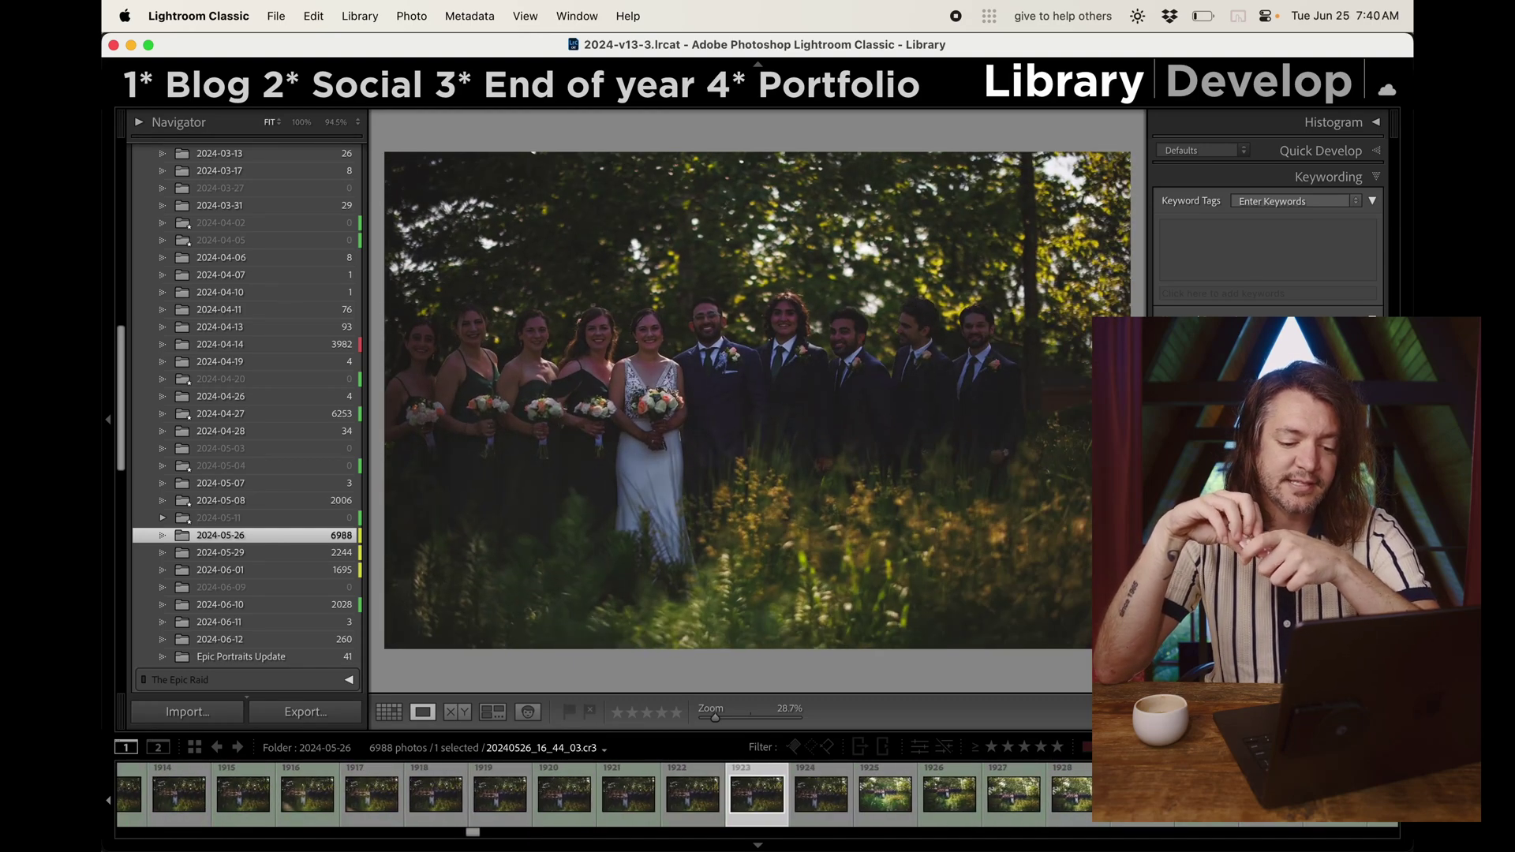
key(Right)
key(Right)
key(Right)
key(Right)
key(Right)
key(Right)
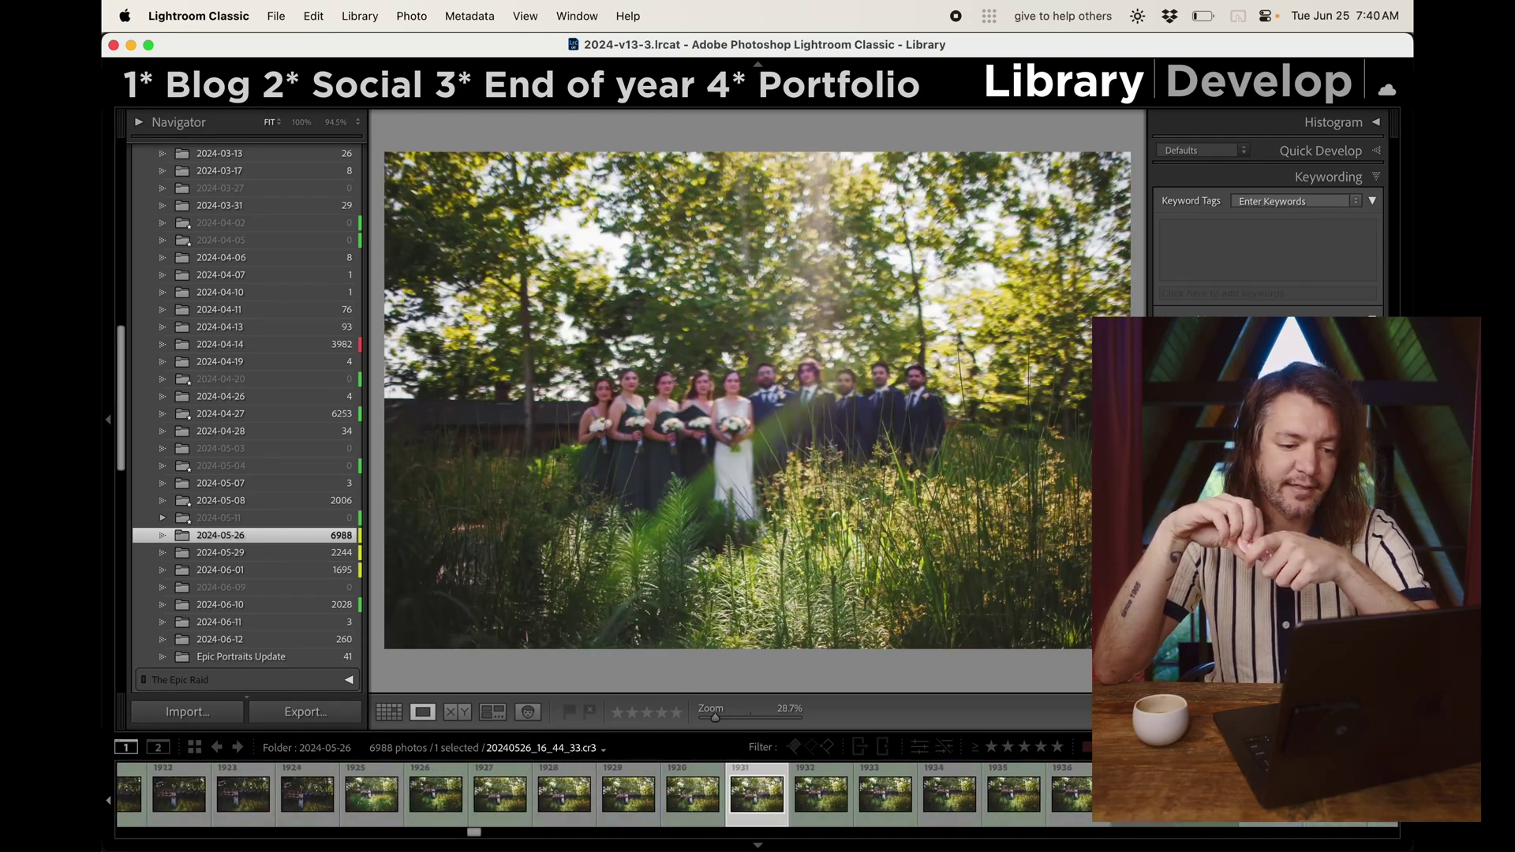
key(Right)
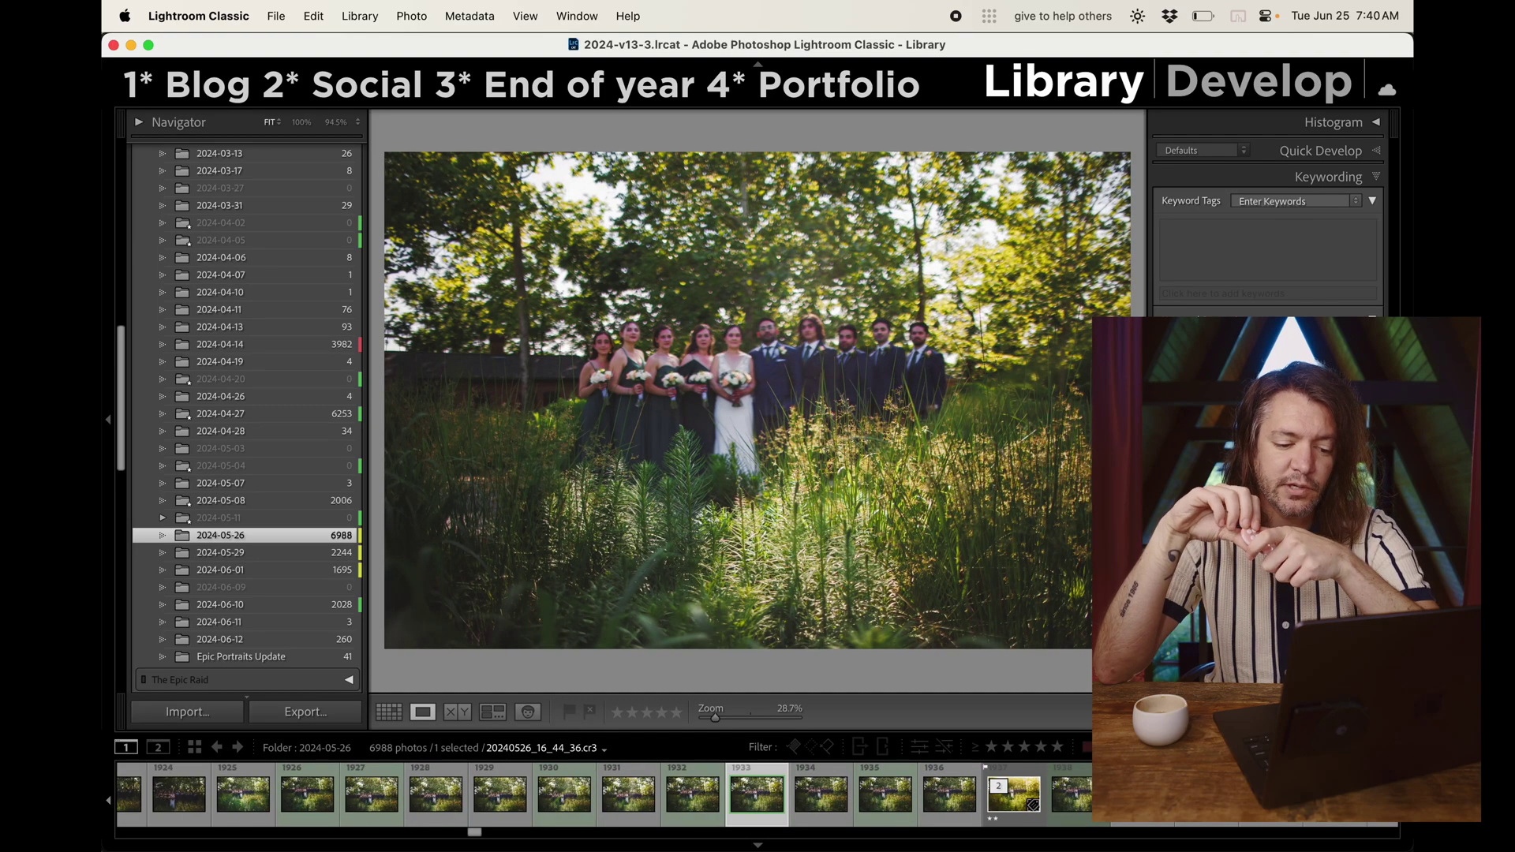
key(p)
key(u)
key(Right)
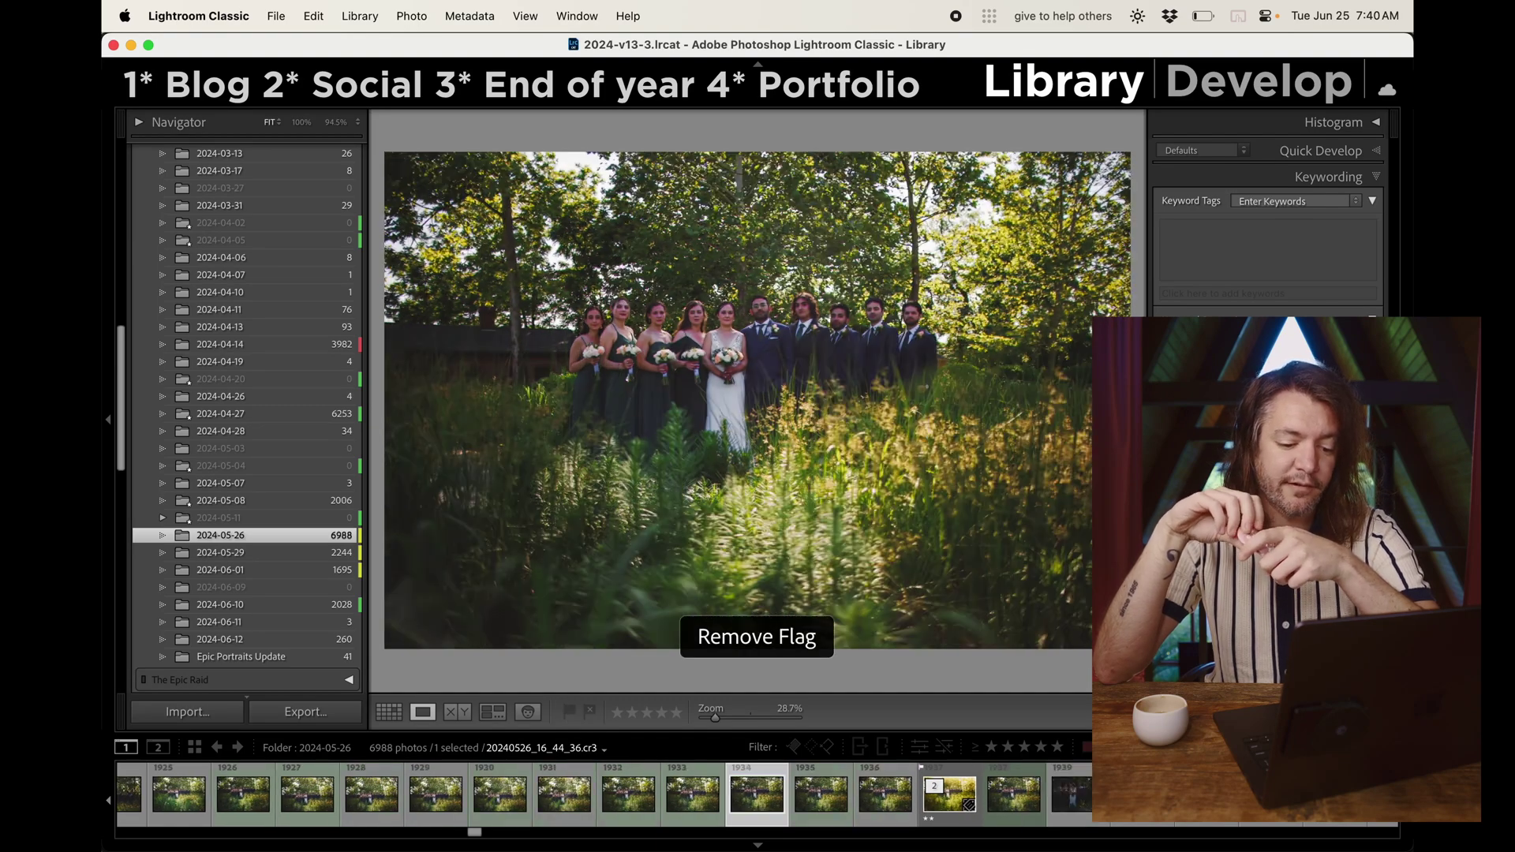
key(p)
key(Right)
Step: Turn the green-label filter back on and step to the next group photos
key(ctrl+l)
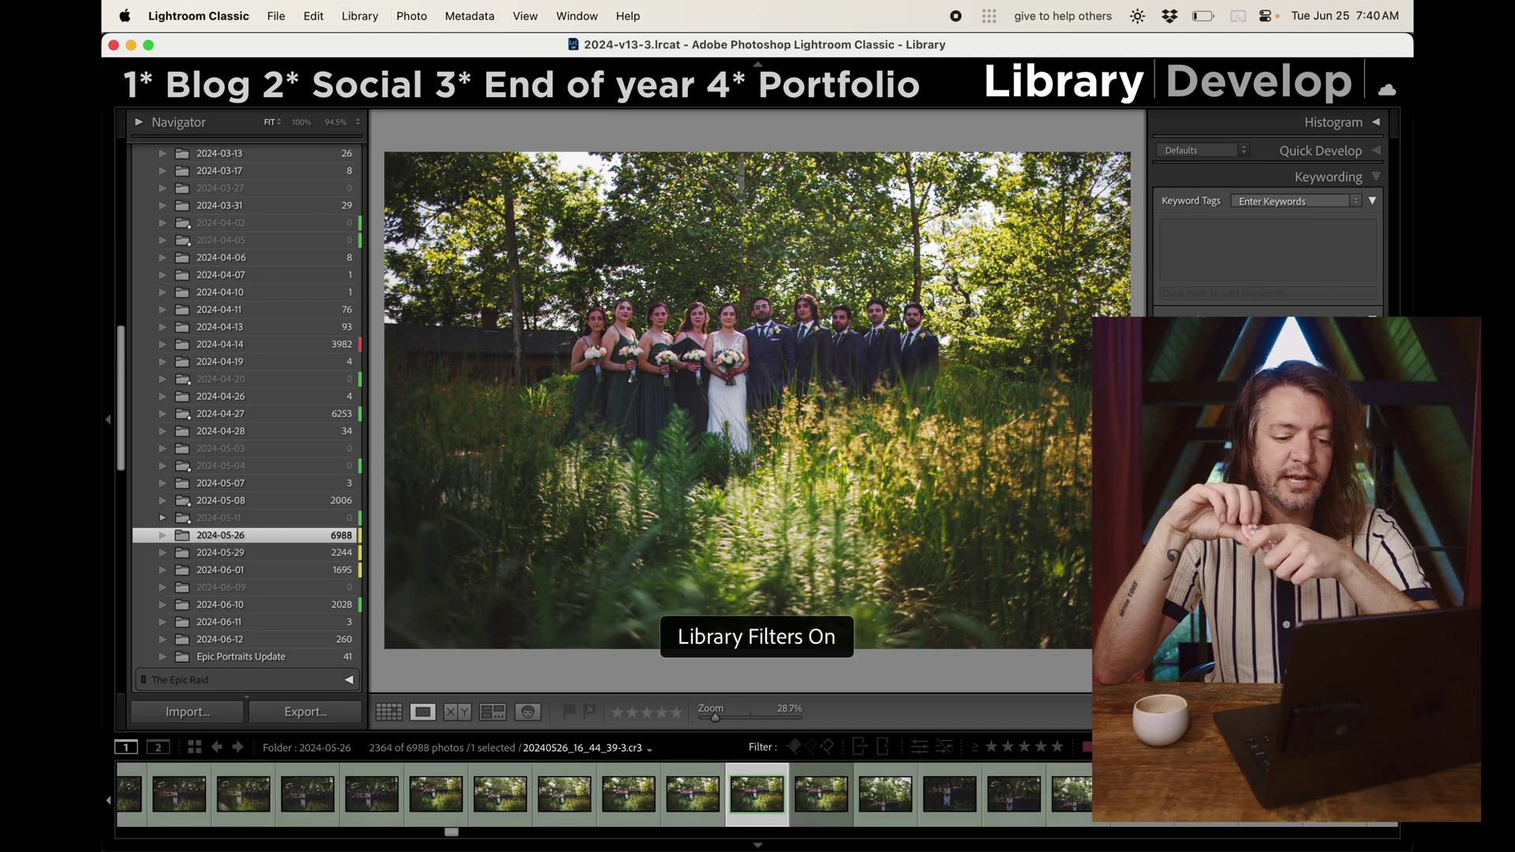
key(Right)
key(Right)
key(Right)
key(Right)
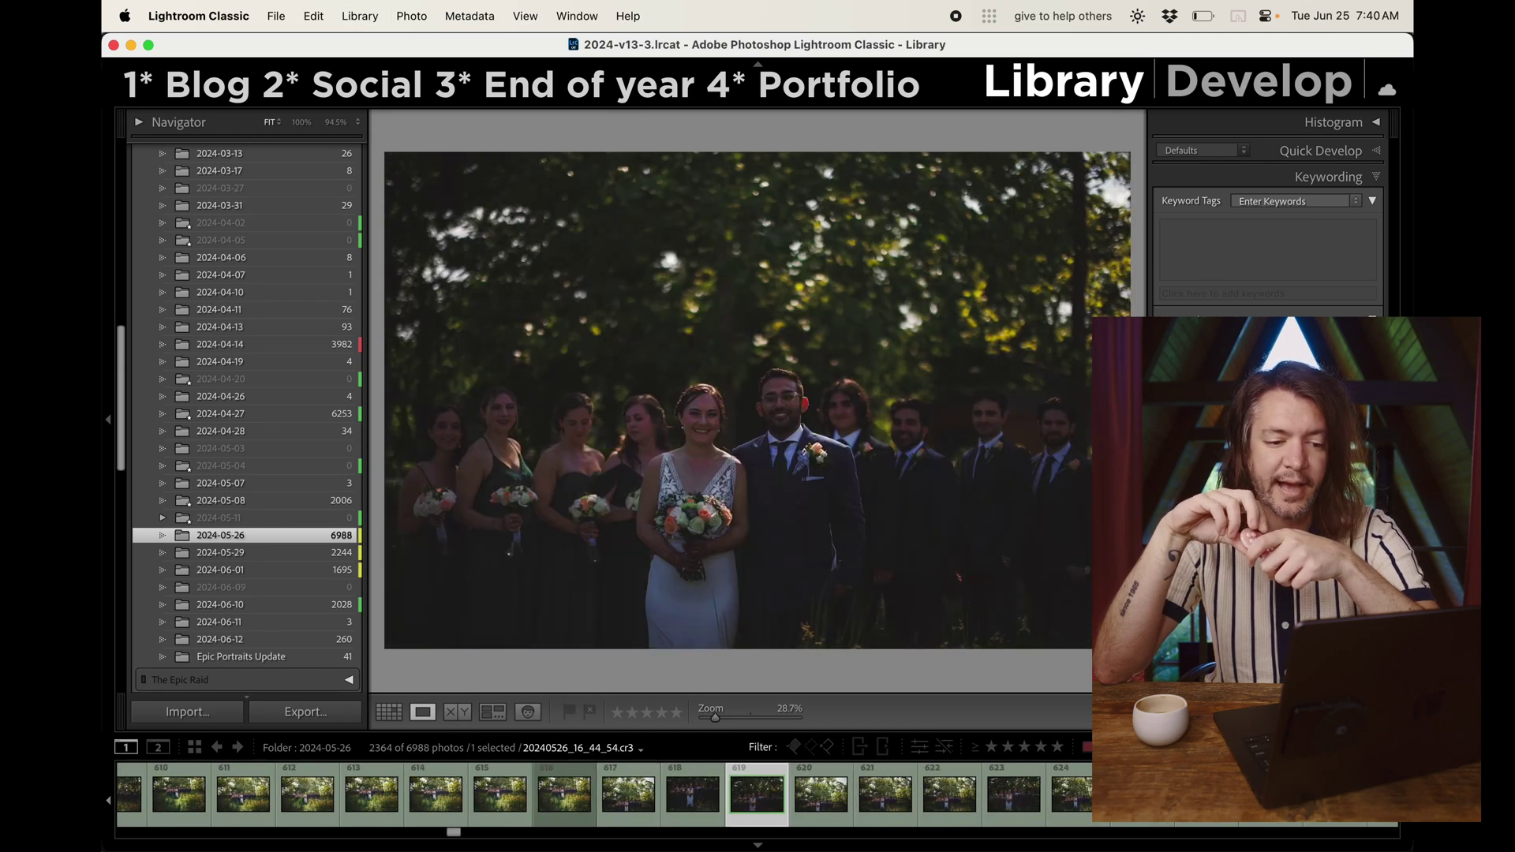
key(Right)
key(Right)
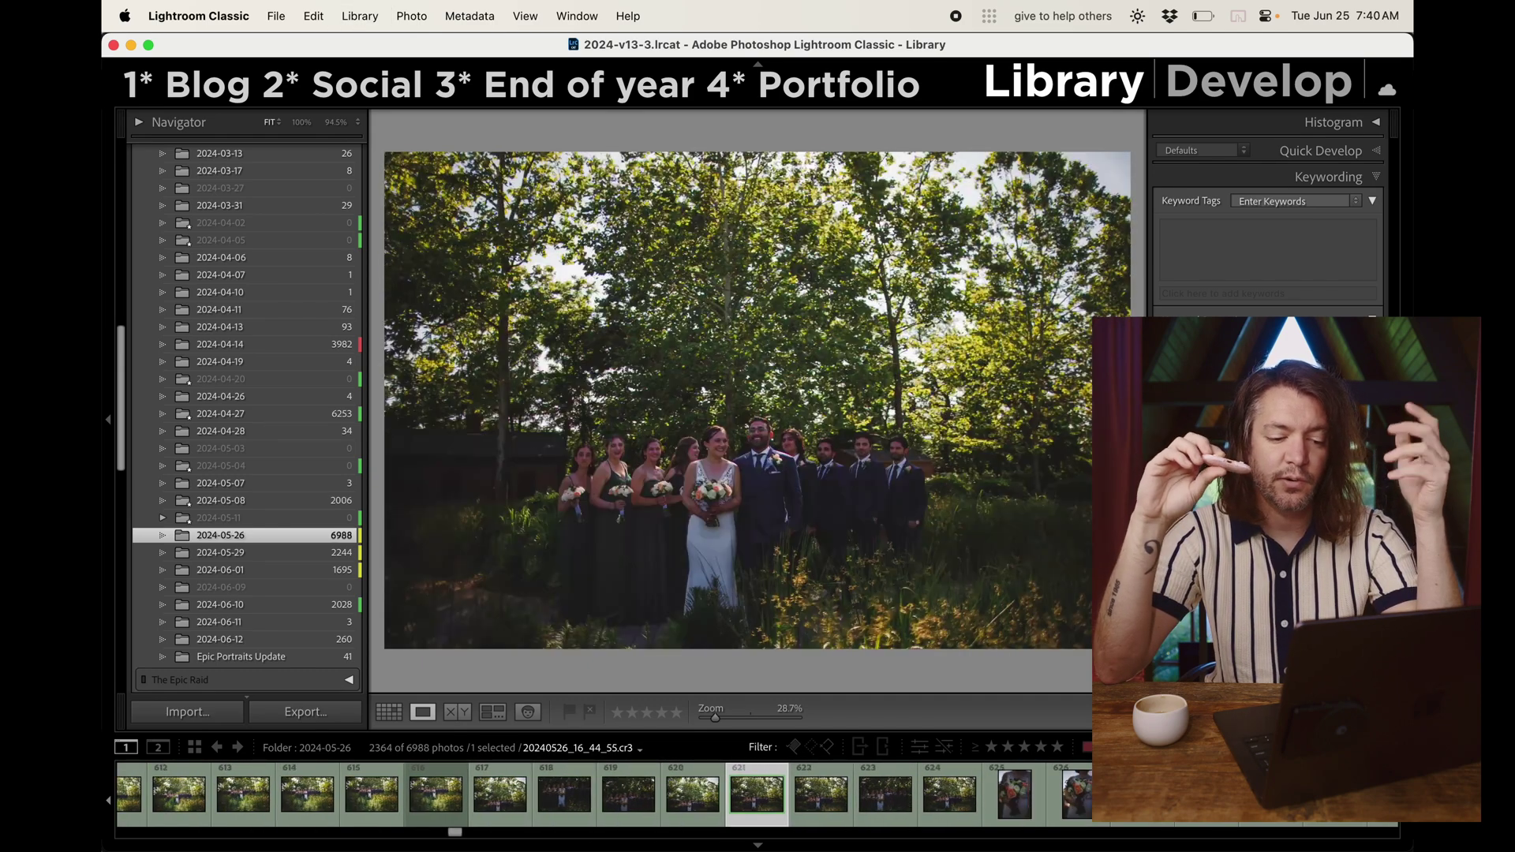
Step: Toggle the filter, then flag the dark frame and the smiling couple photo as picks
key(super+l)
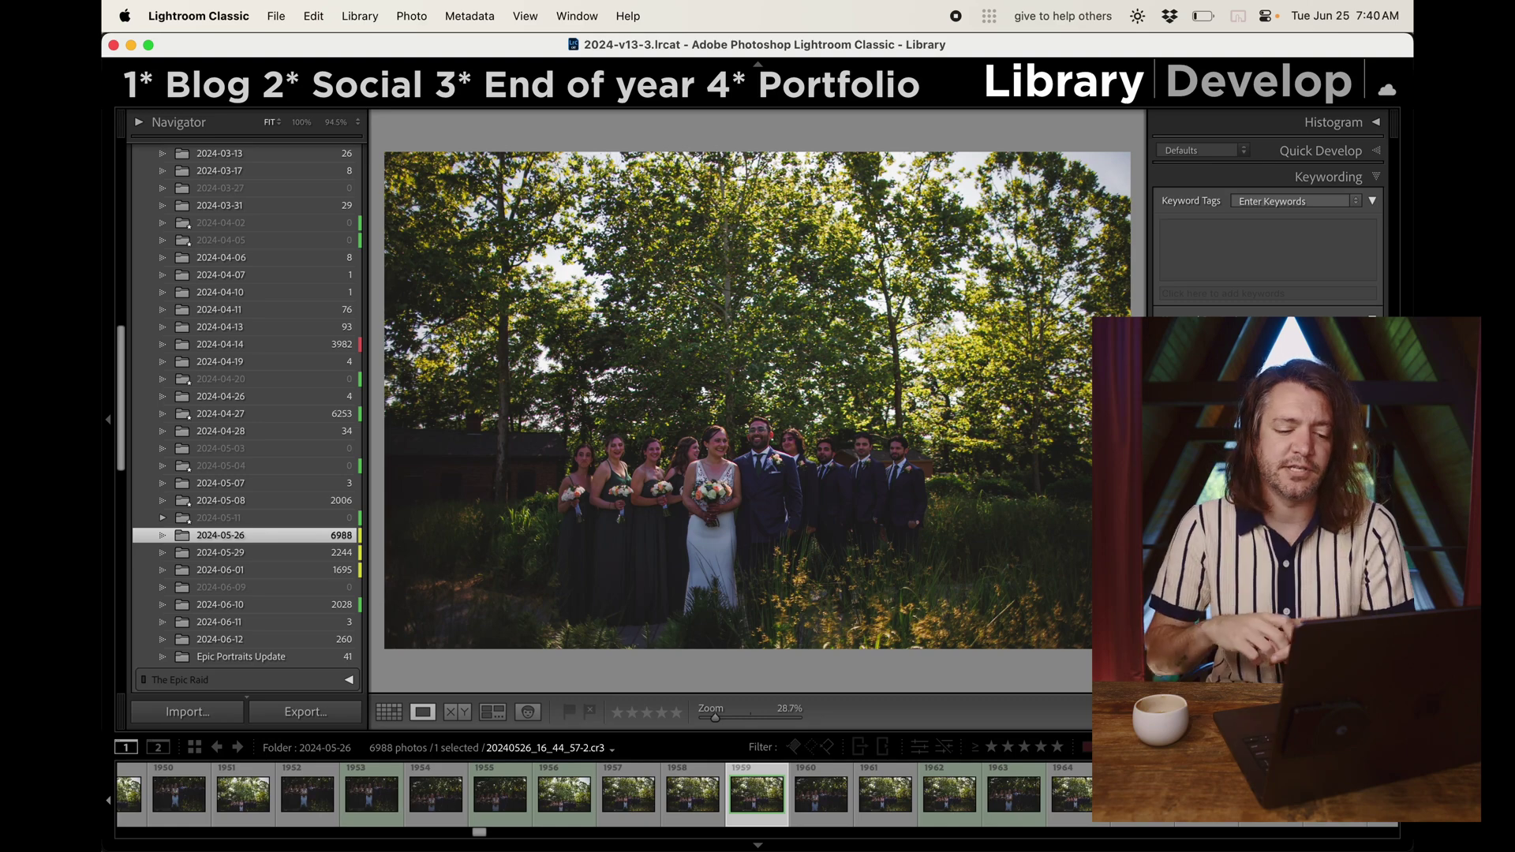
key(Right)
key(super+l)
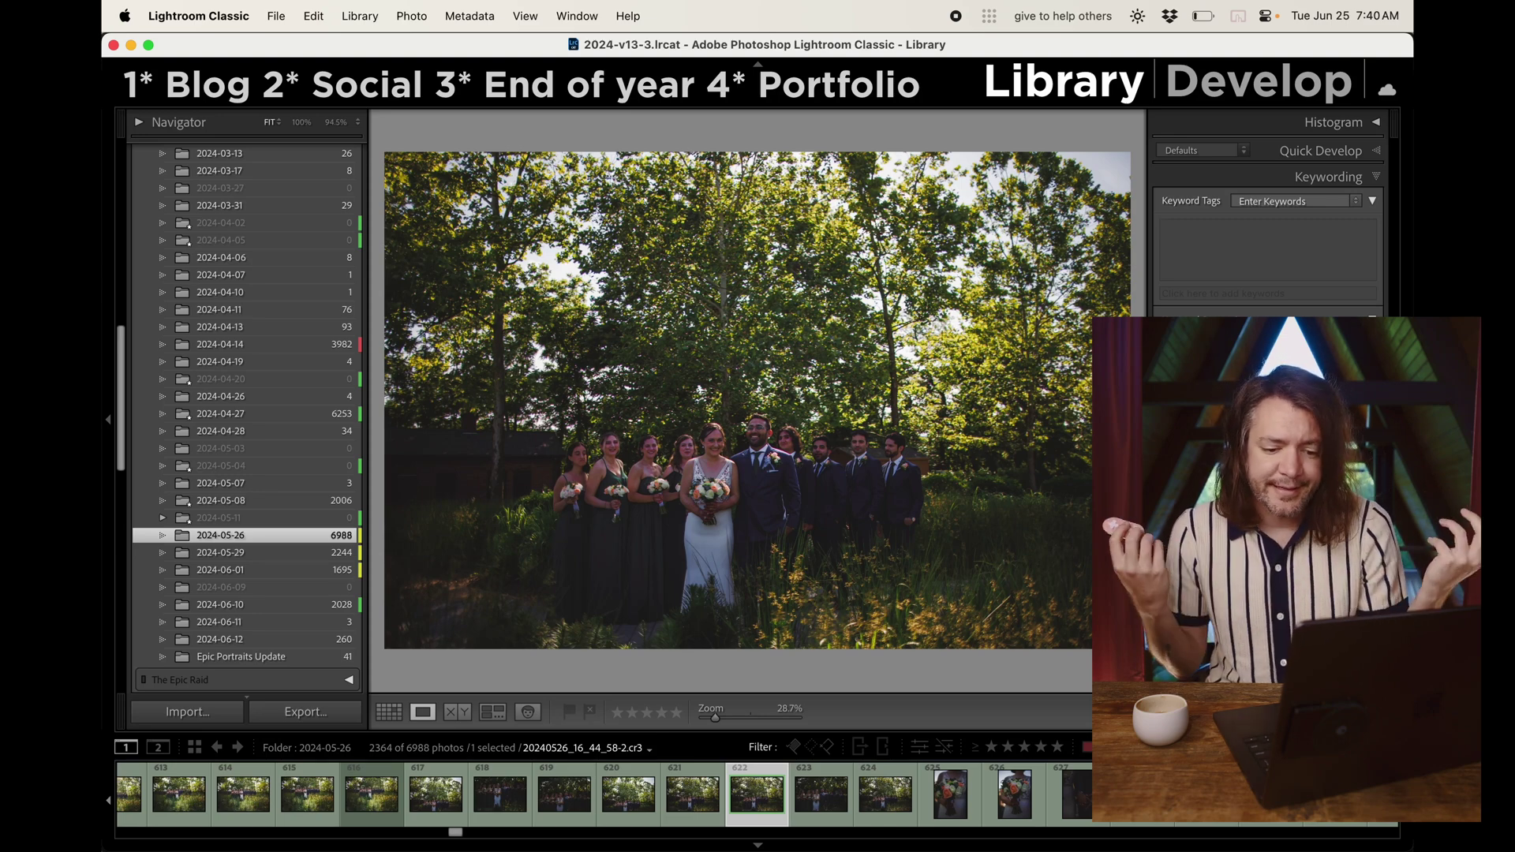
key(Right)
key(Right)
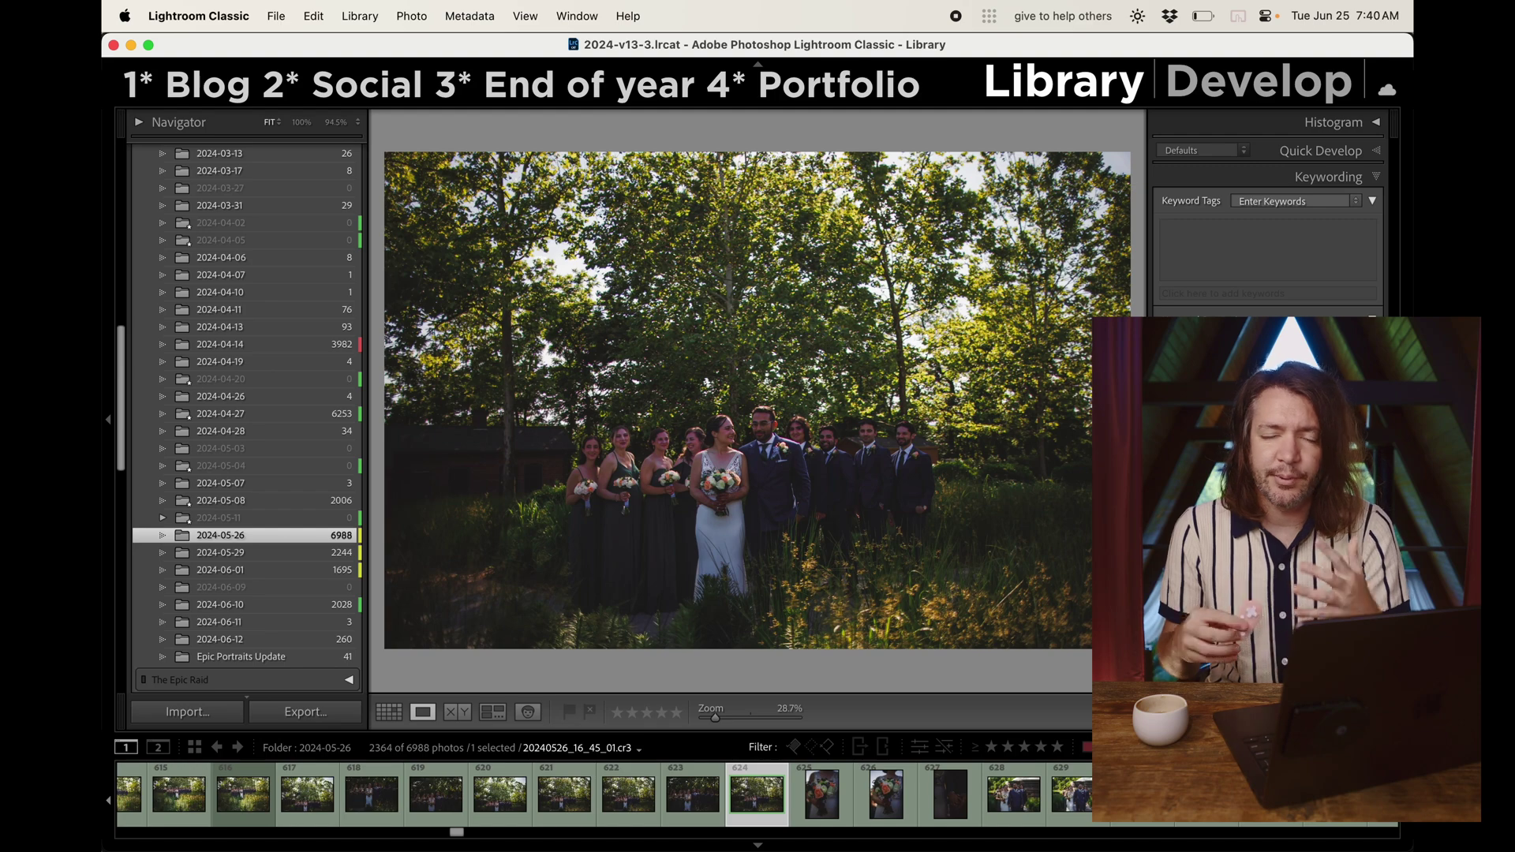
key(Right)
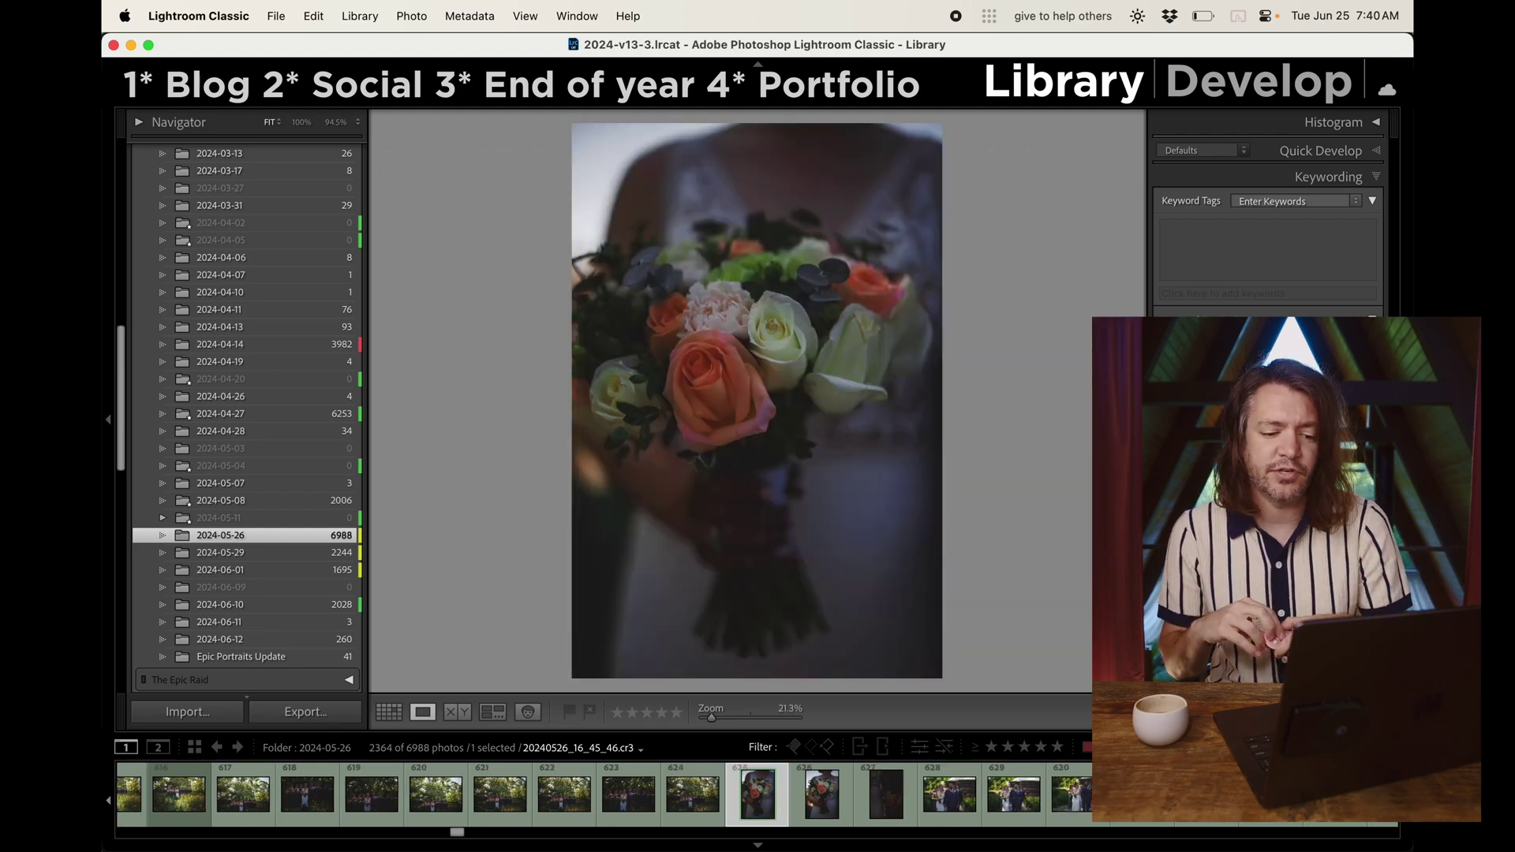
key(Right)
key(Right)
key(Right)
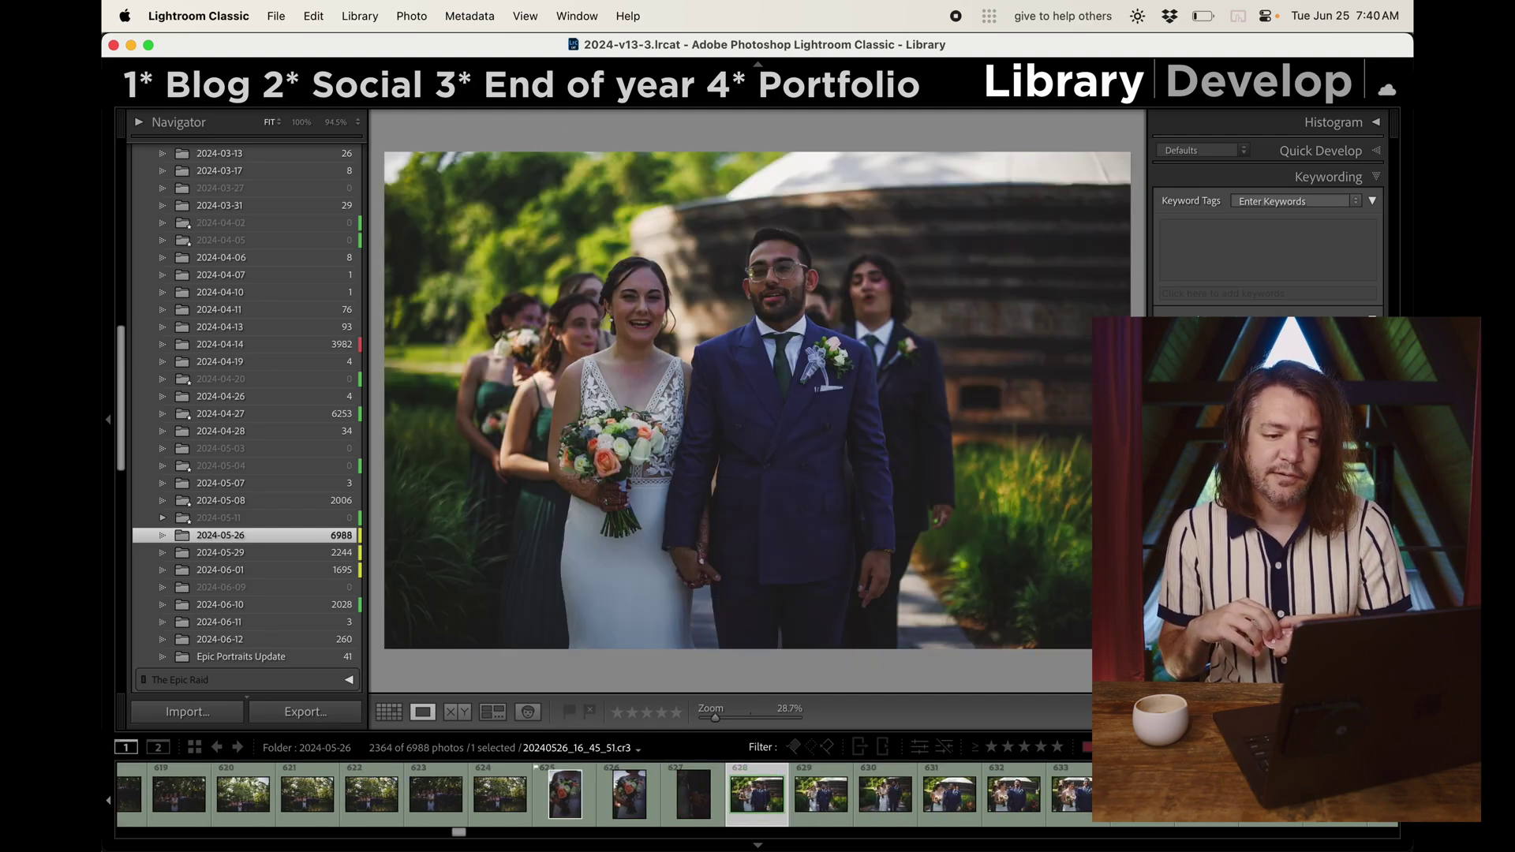
key(Left)
key(p)
key(Right)
key(Right)
key(Right)
key(Right)
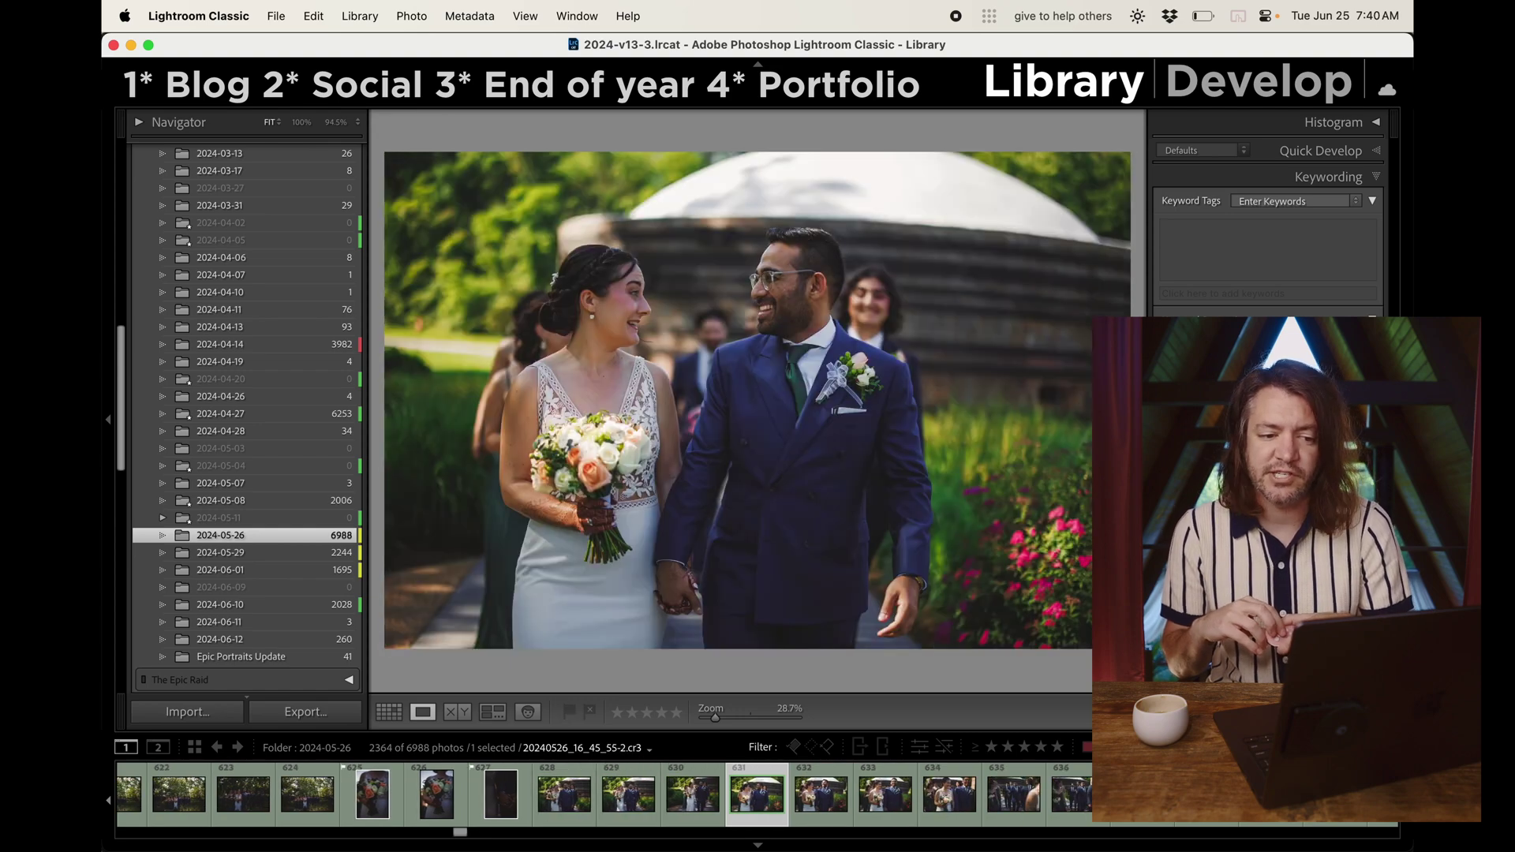
key(p)
key(Right)
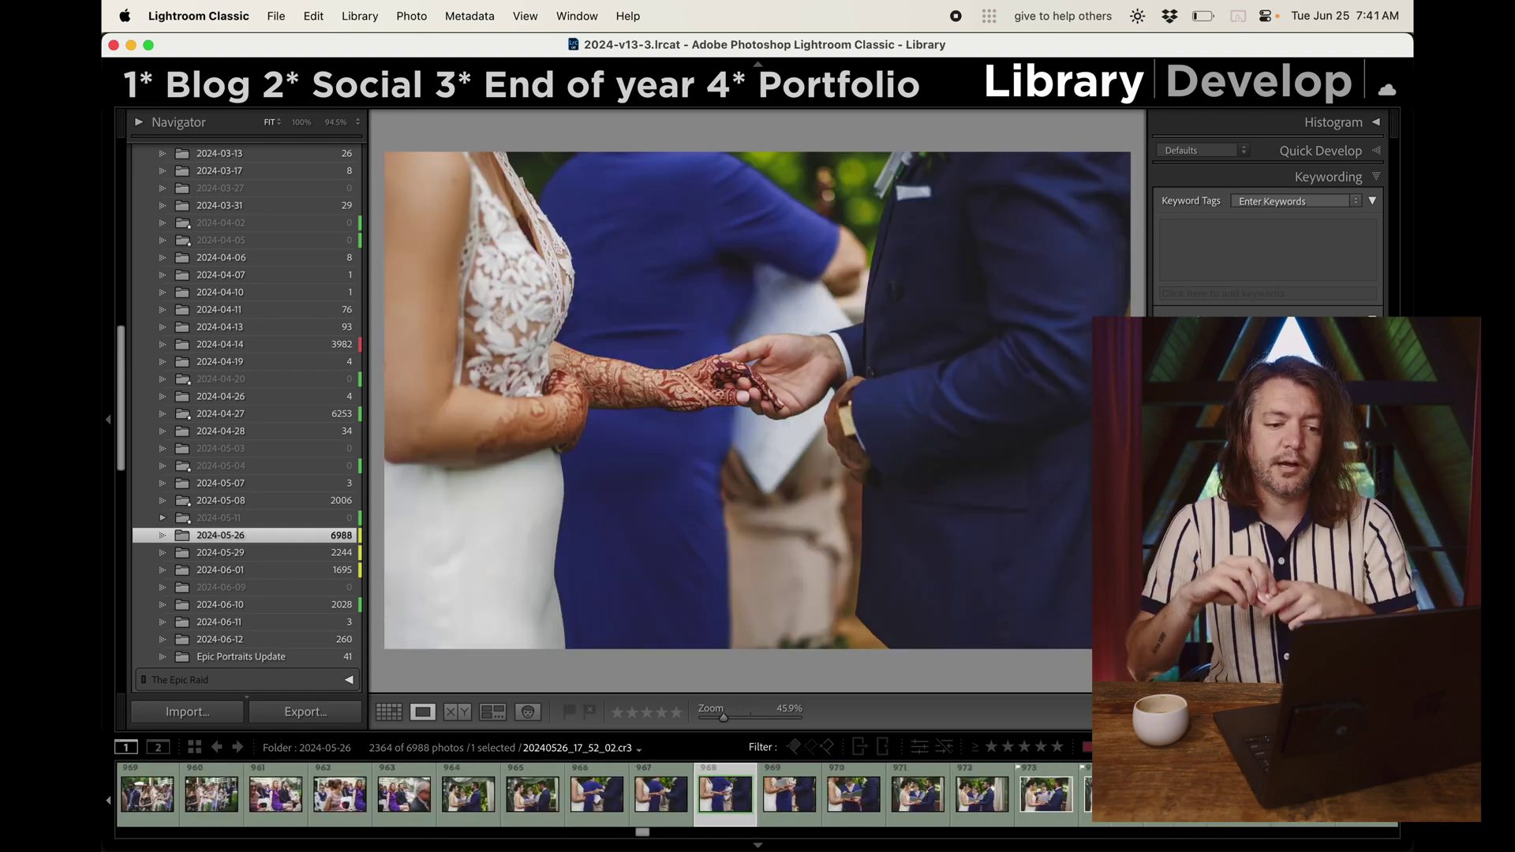
Step: Flag the ceremony hand-holding, couple-with-officiant and groom photos as picks
key(p)
key(Right)
key(Right)
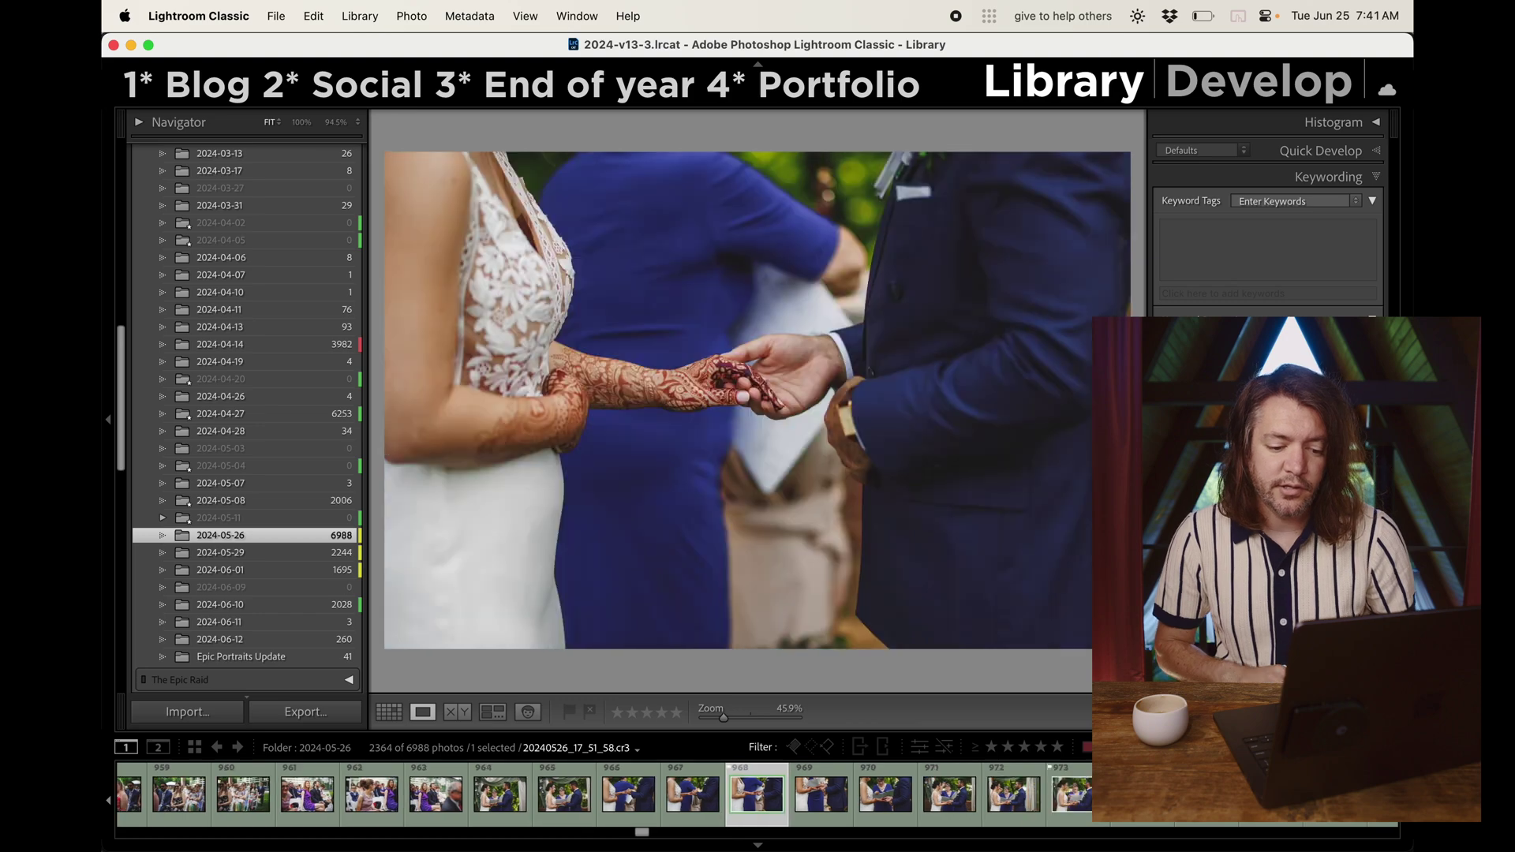
key(Right)
key(Right)
key(Right)
key(Right)
key(Right)
key(Right)
key(Right)
key(Right)
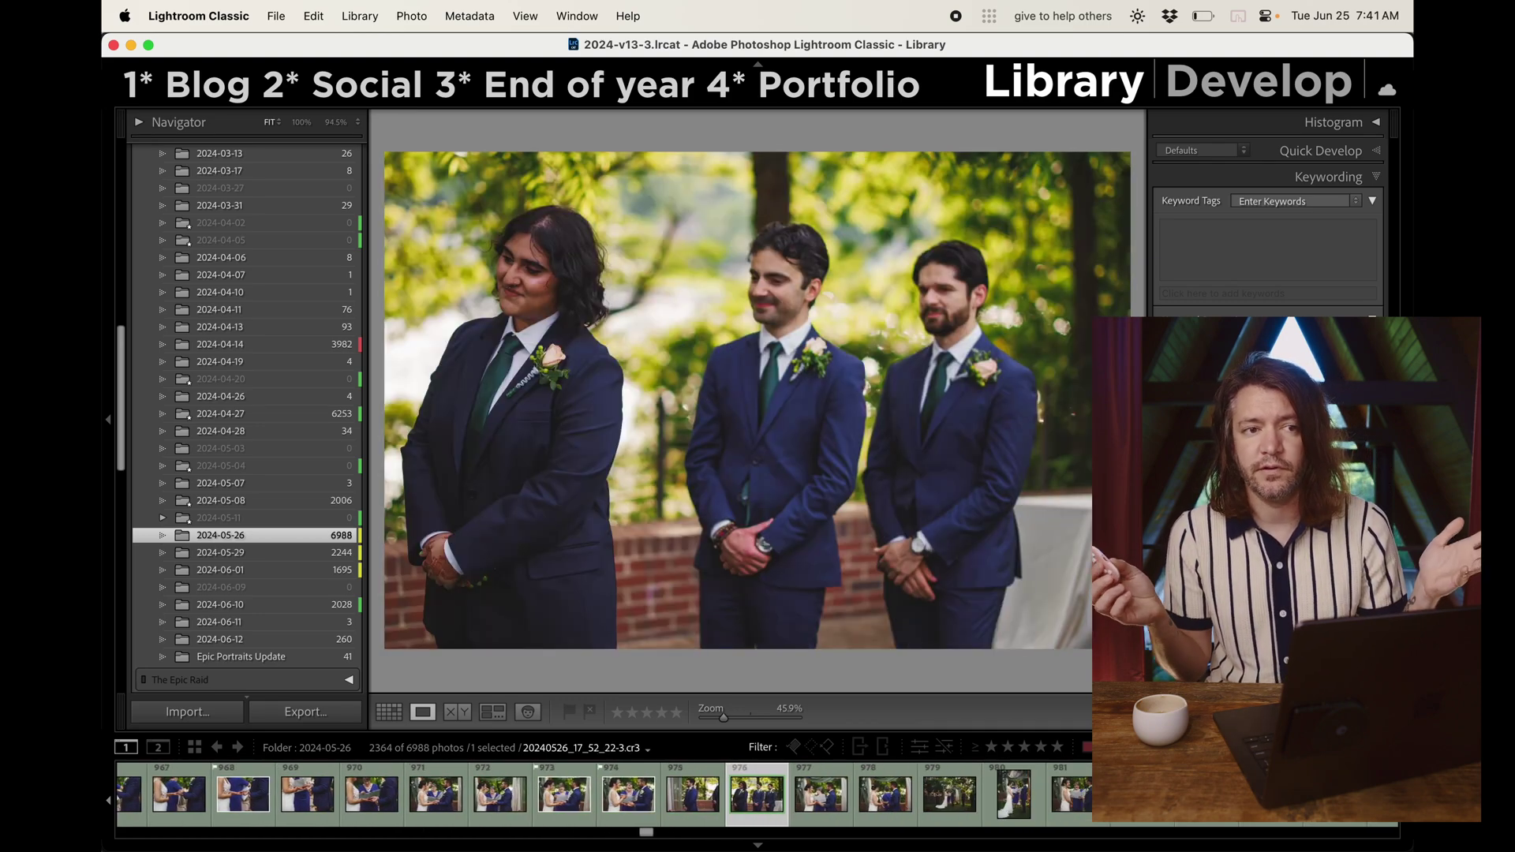
key(Right)
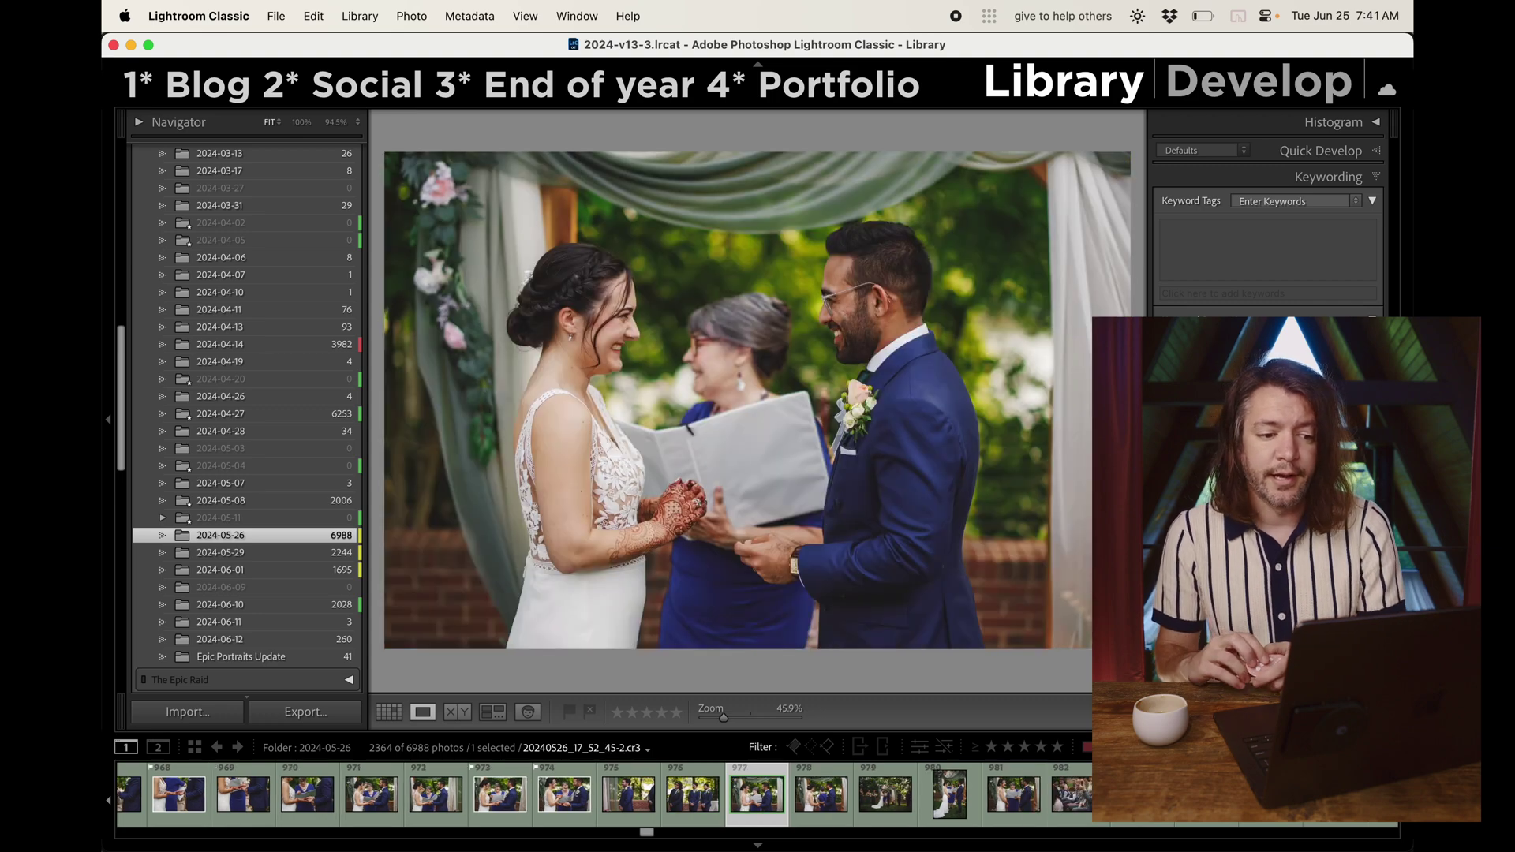
key(p)
key(Right)
key(Right)
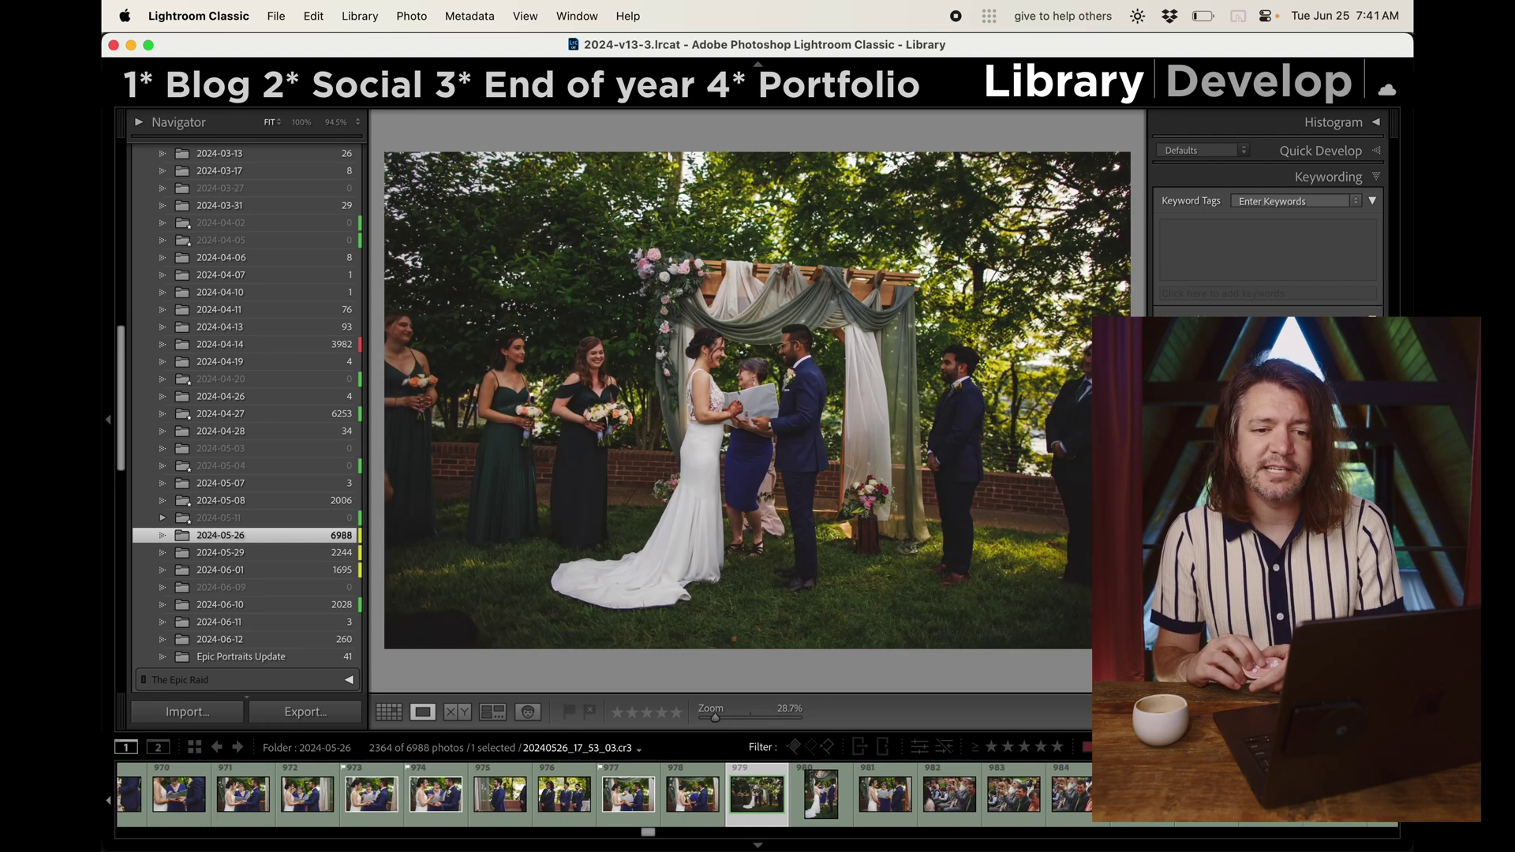
key(Right)
key(Right)
key(Right)
key(Right)
key(Right)
key(Right)
key(Right)
key(Right)
key(Right)
key(Right)
key(Right)
key(Right)
key(Right)
key(Right)
key(Right)
key(Right)
key(Right)
key(Right)
key(Right)
key(Right)
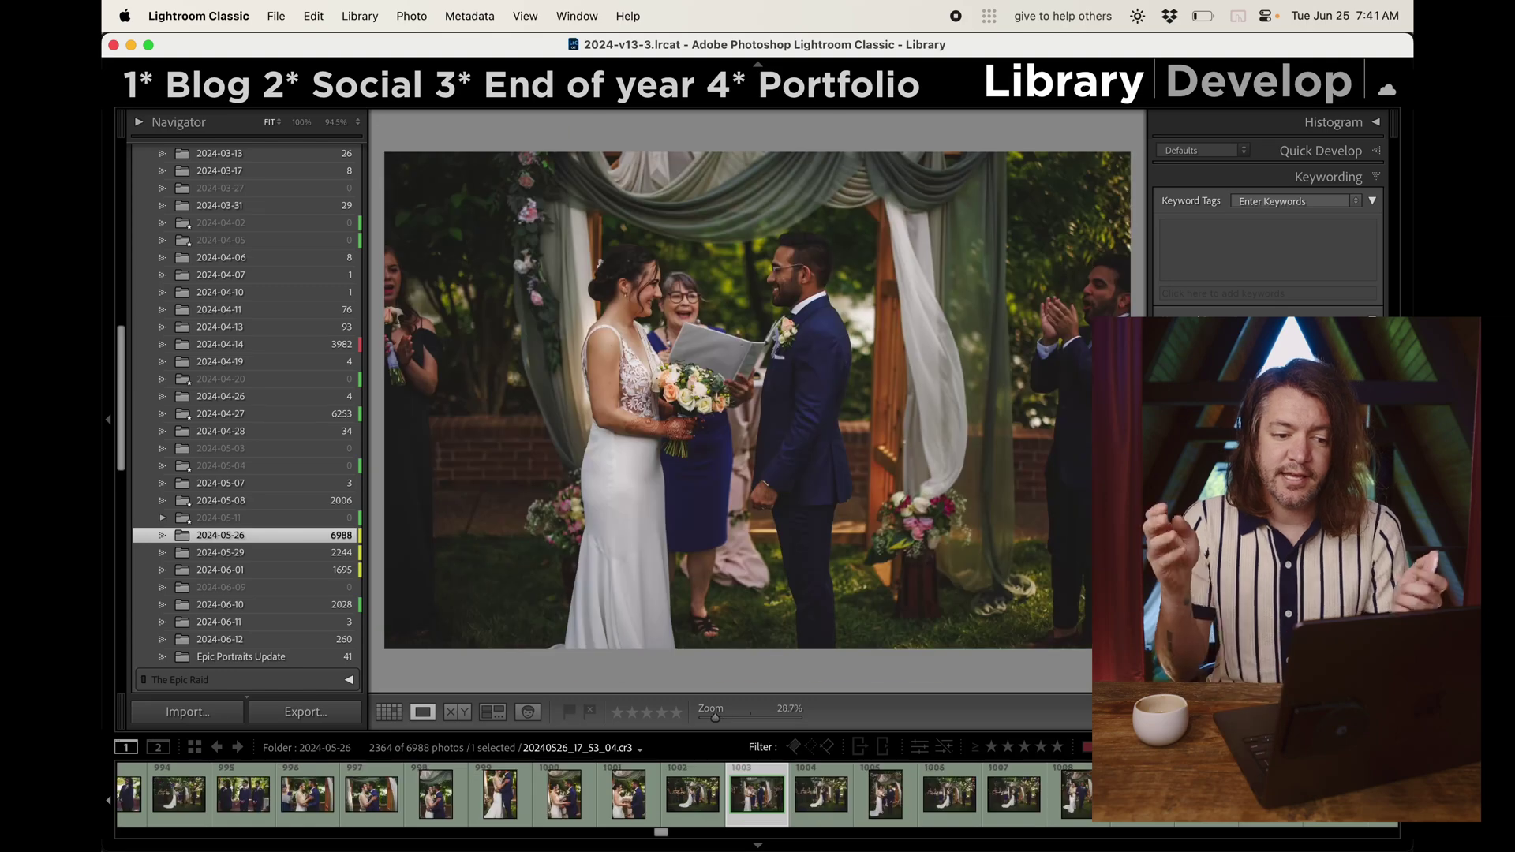
key(Right)
key(Right)
key(Right)
key(Right)
key(Right)
key(Right)
key(Right)
key(Right)
key(Right)
key(Right)
key(Right)
key(Right)
key(Right)
key(Right)
key(Right)
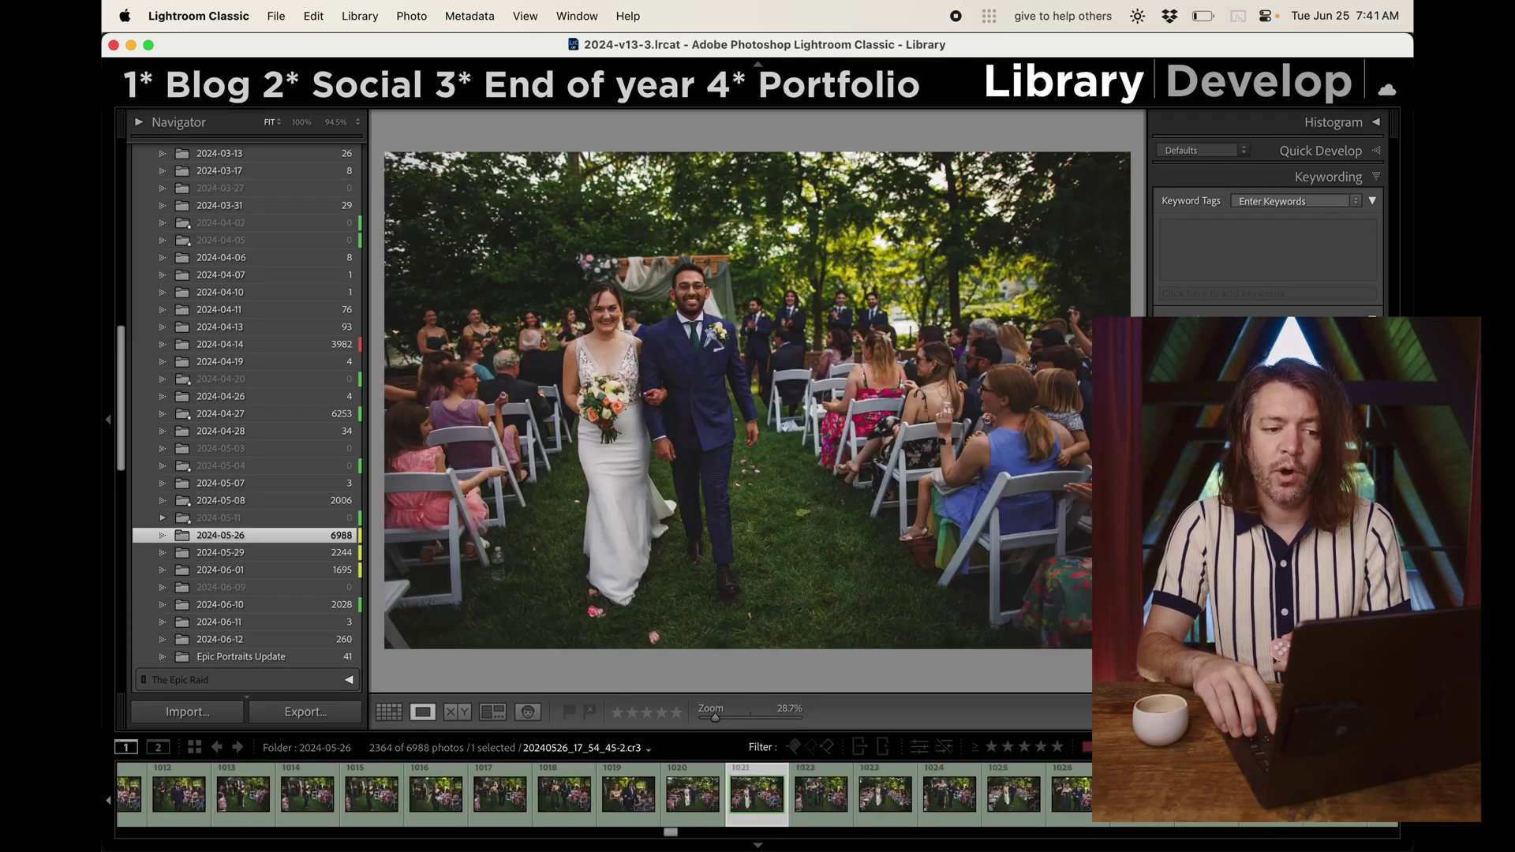
key(Left)
key(Left)
key(Left)
key(Left)
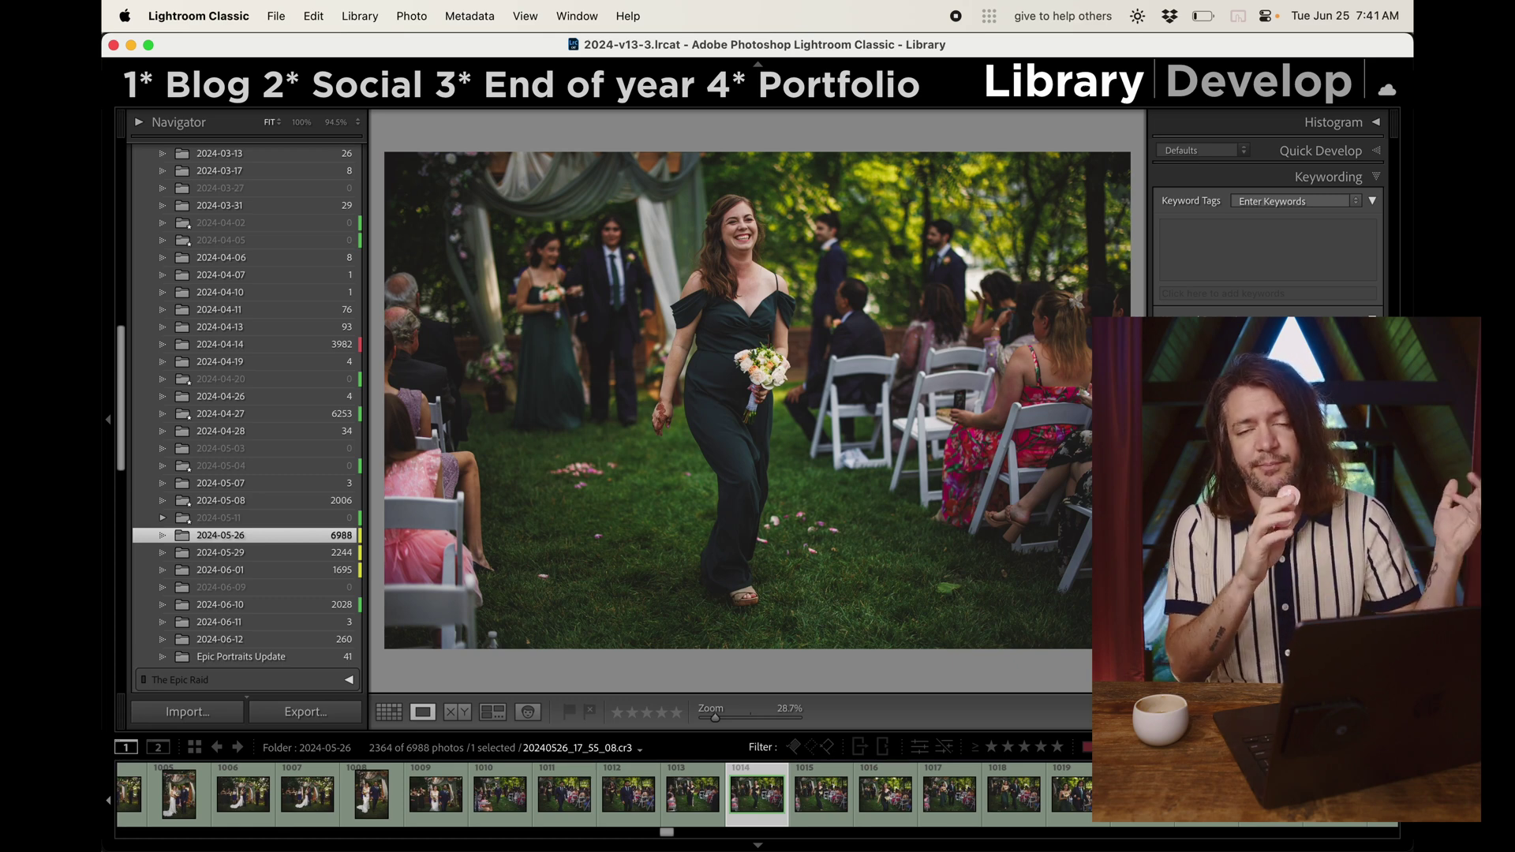
key(Left)
key(Left)
key(Left)
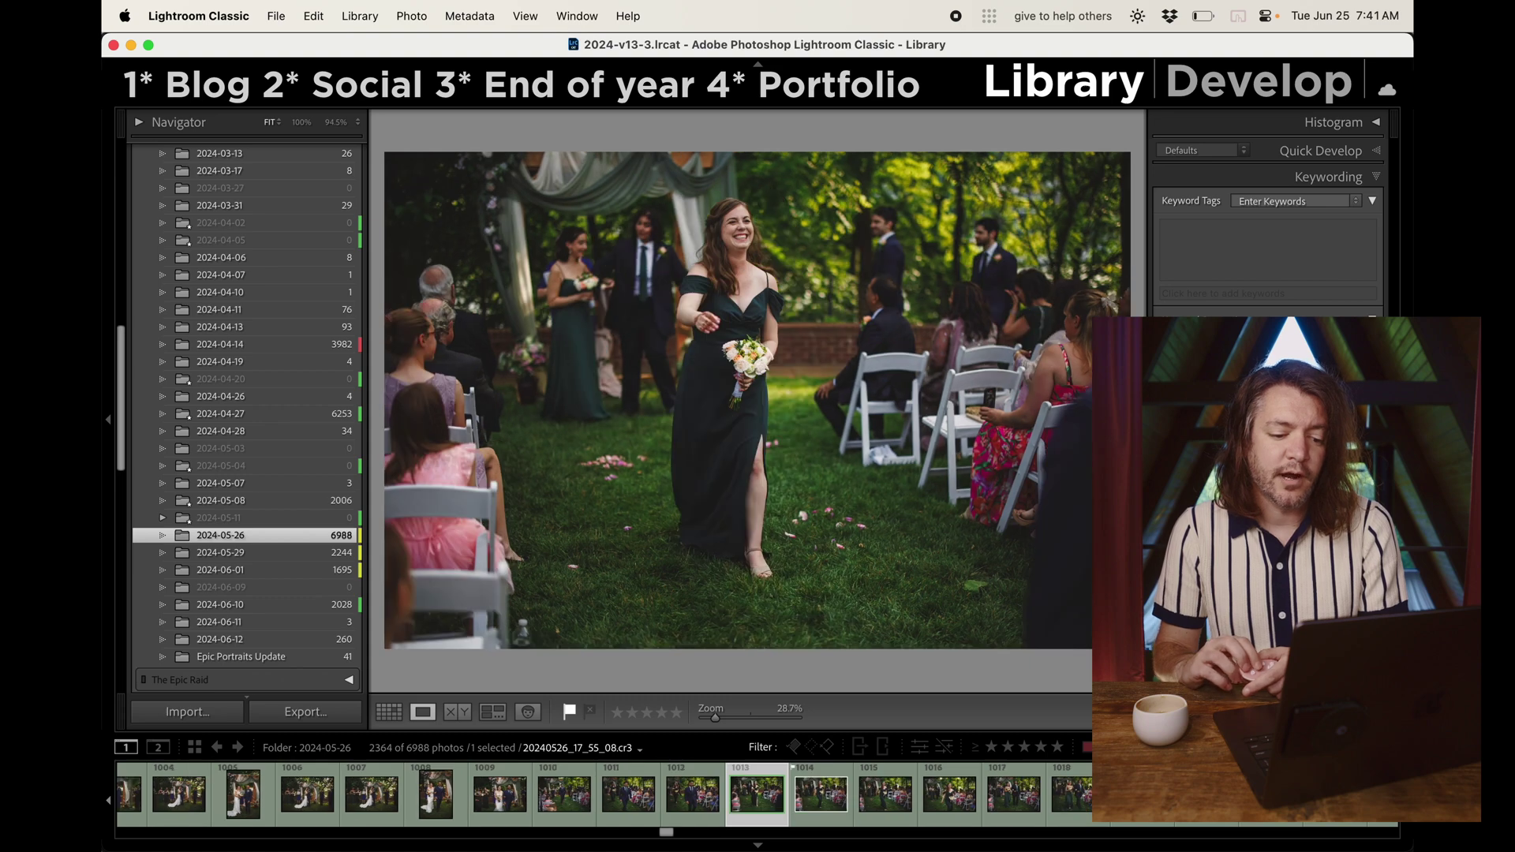
key(p)
key(Left)
key(Left)
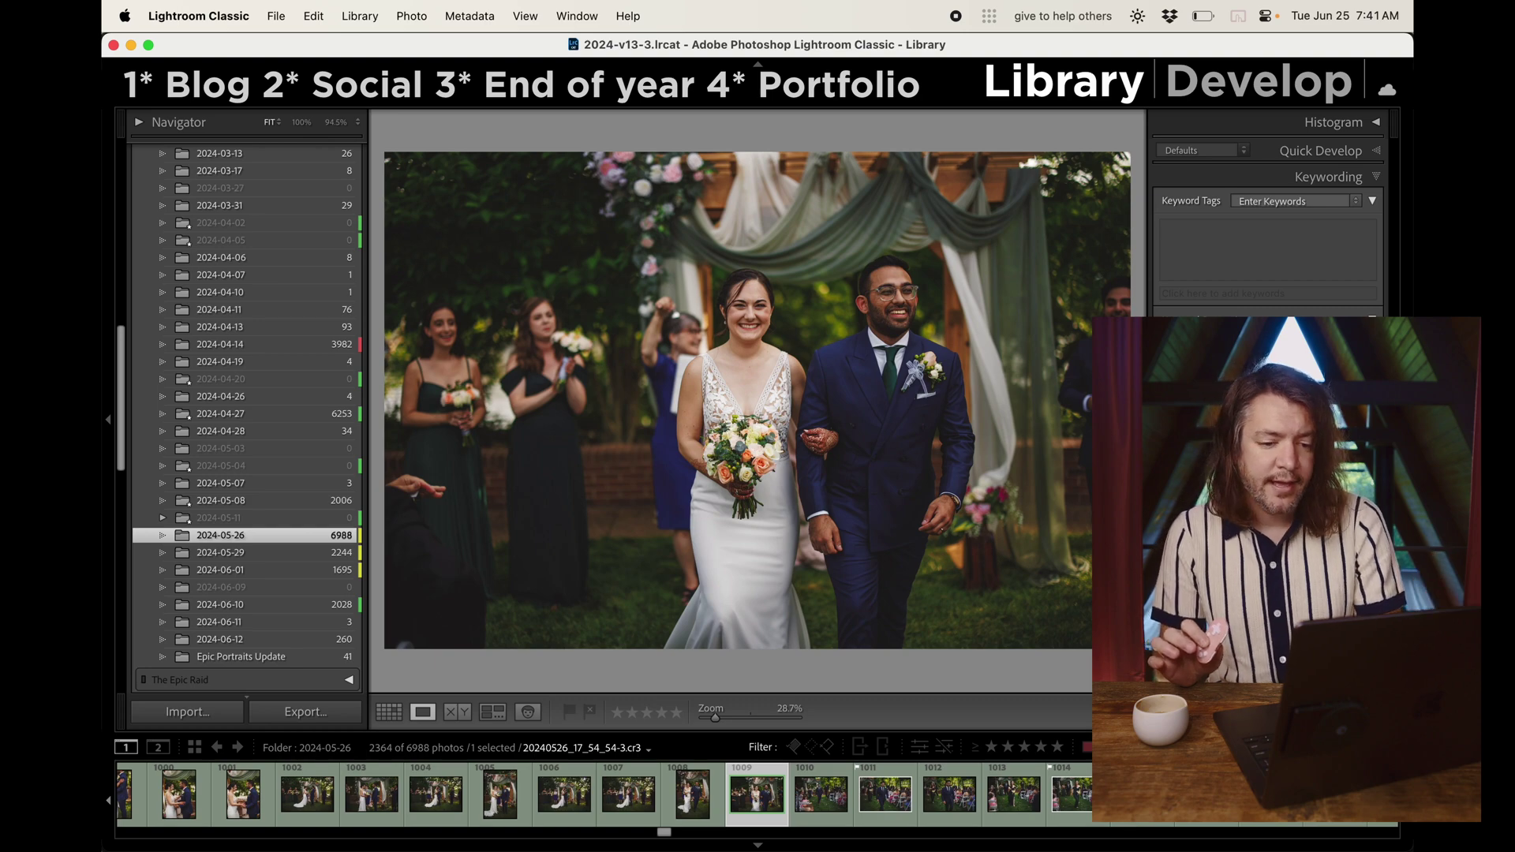
Step: Zoom to check faces, flag recessional photo 1032 and the next, then show only flagged photos
click(873, 288)
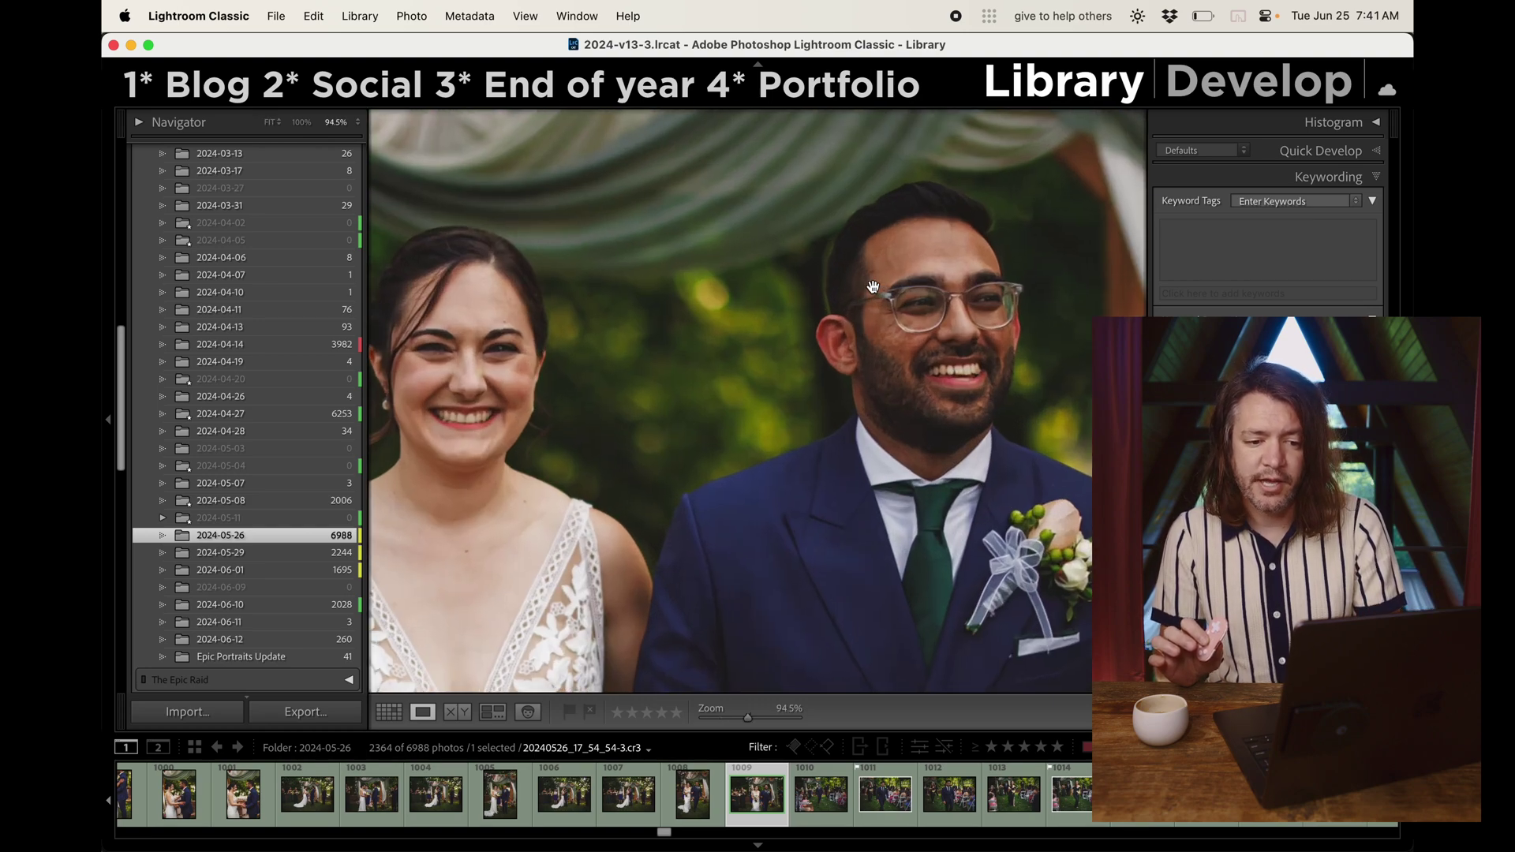
click(742, 316)
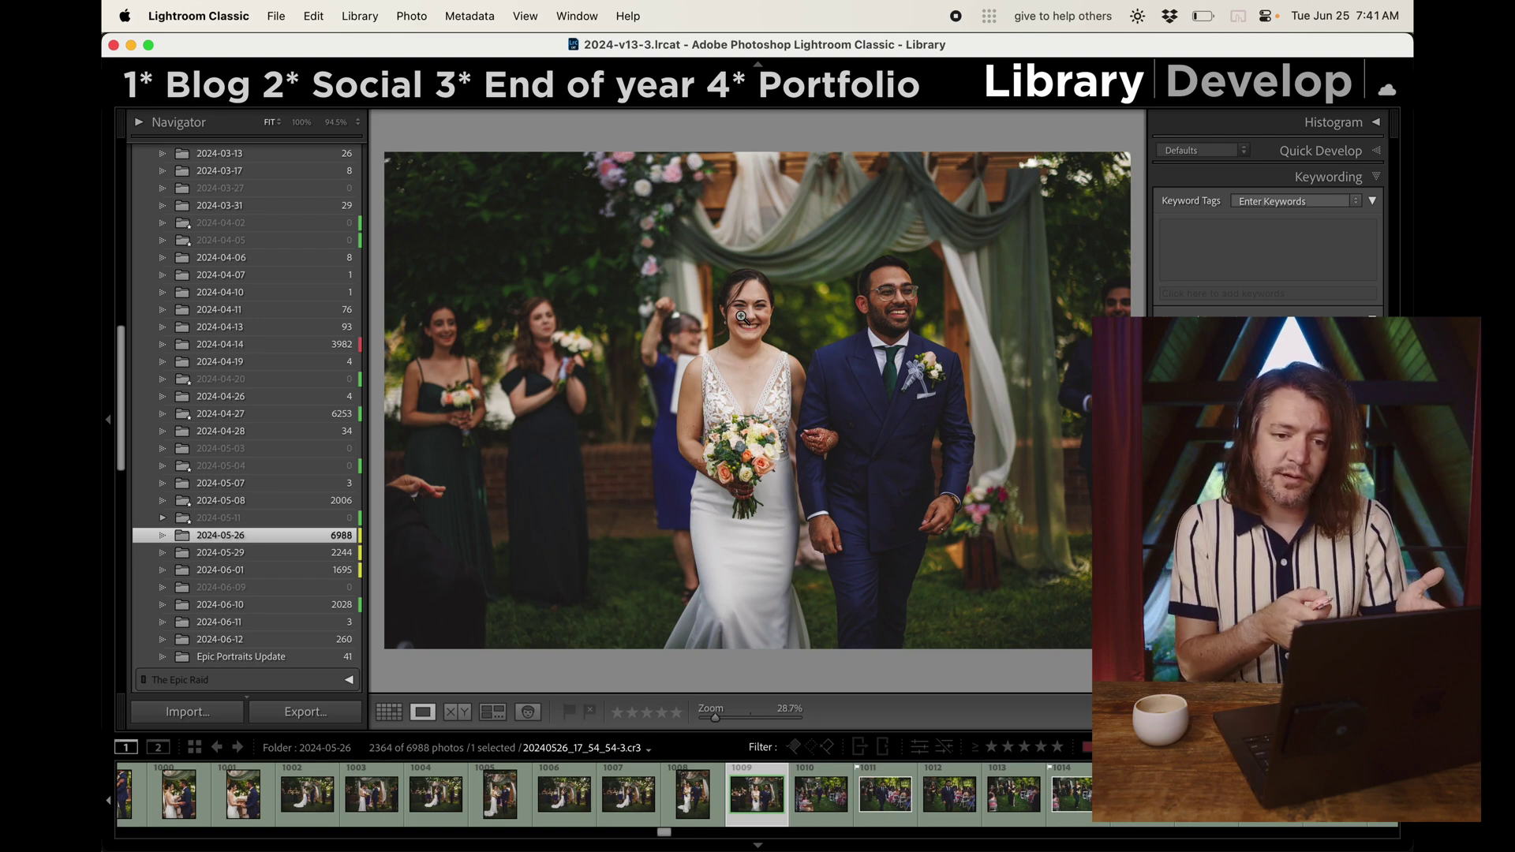
key(Right)
key(Right)
key(Right)
key(Right)
key(Right)
key(Right)
key(Right)
key(Right)
key(Right)
key(Right)
key(Right)
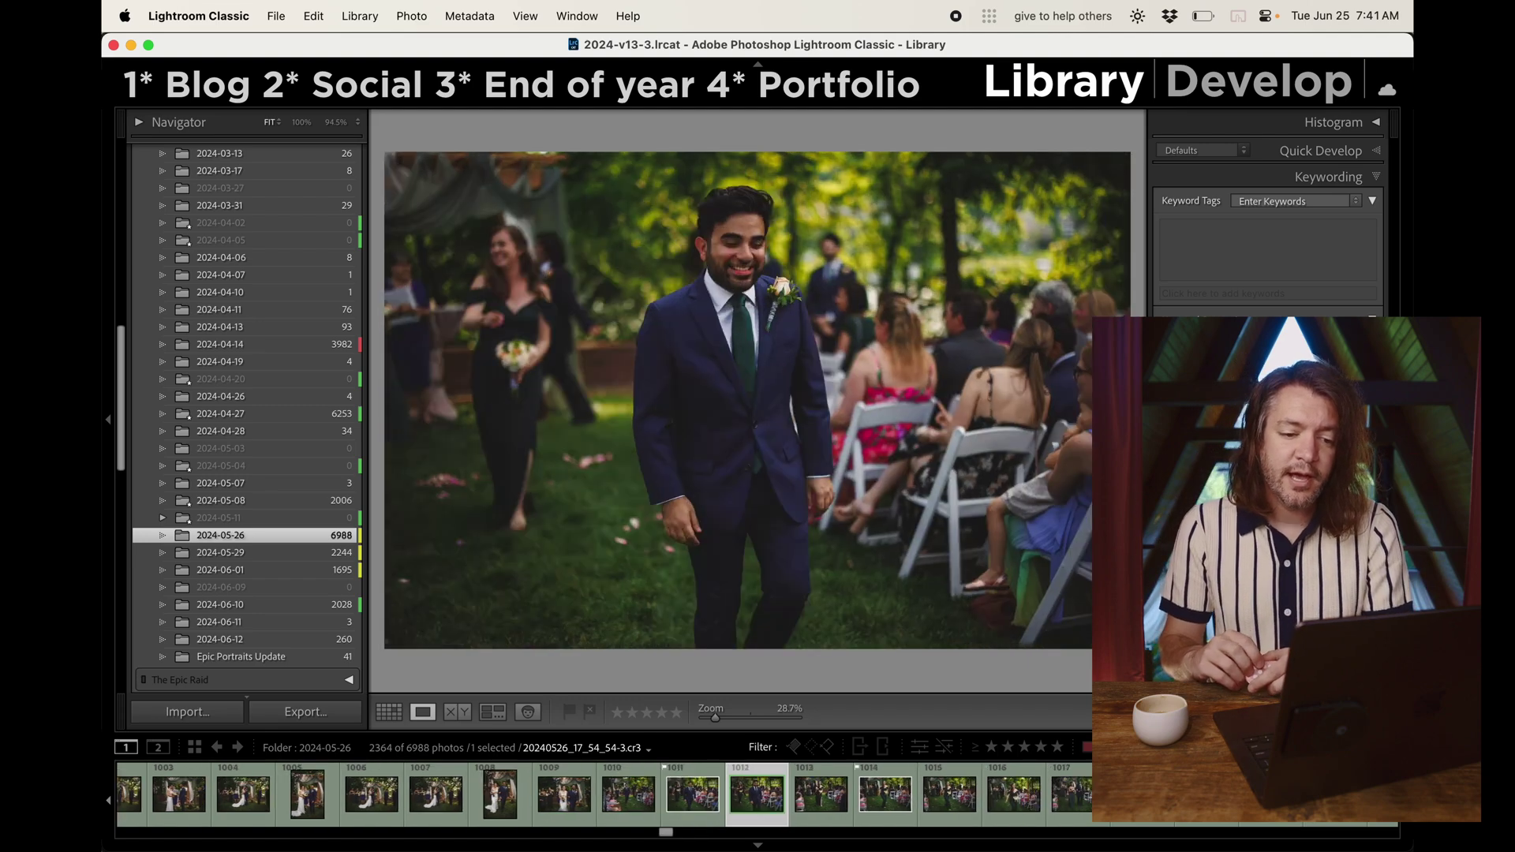
key(Right)
key(Right)
key(Right)
key(Right)
key(Right)
key(Right)
key(Right)
key(Right)
key(Right)
key(Right)
key(Right)
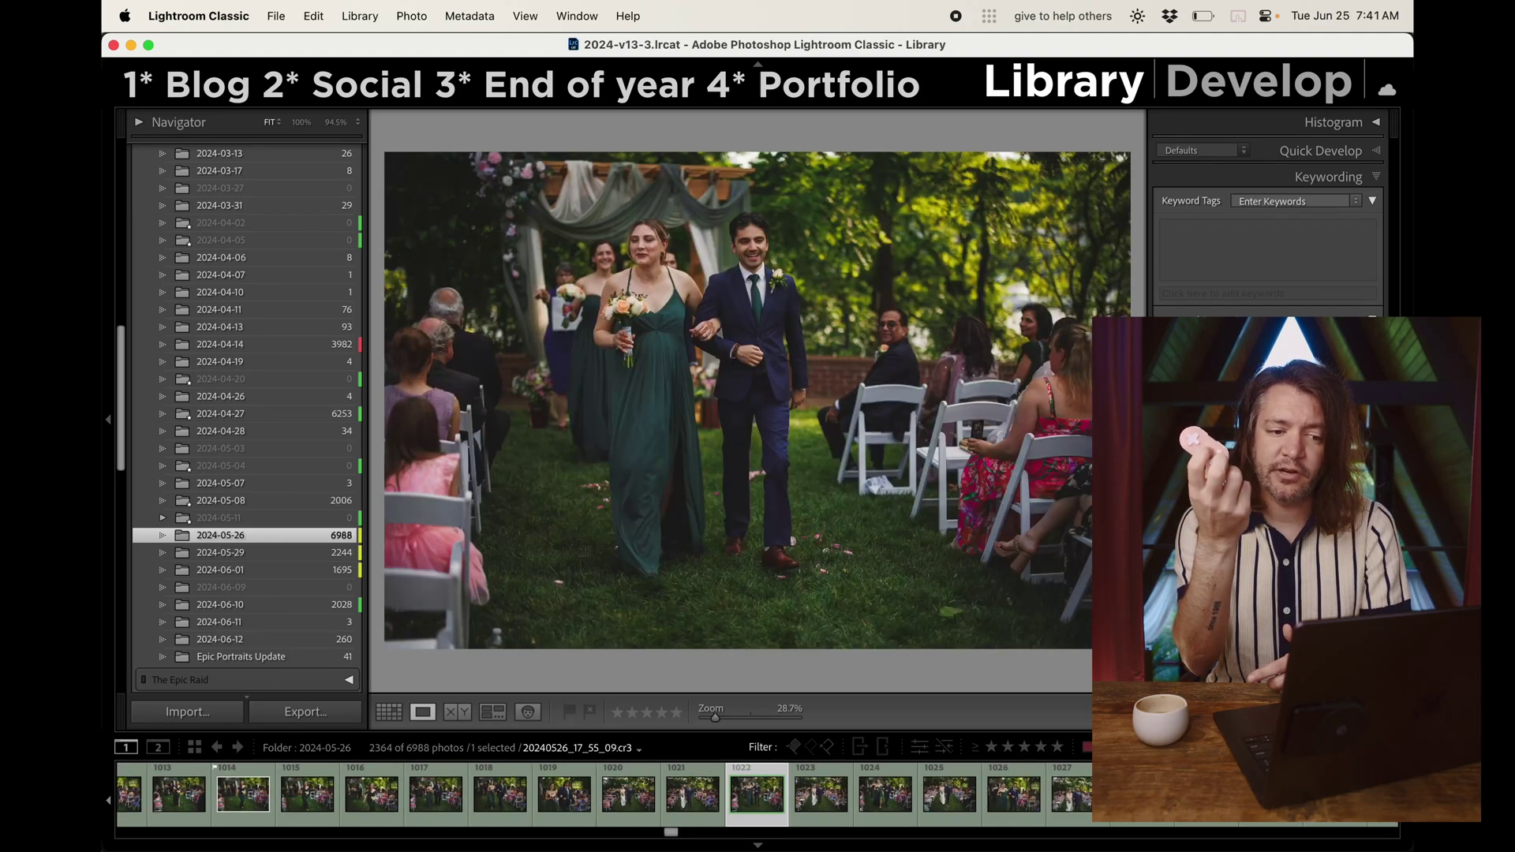
key(Right)
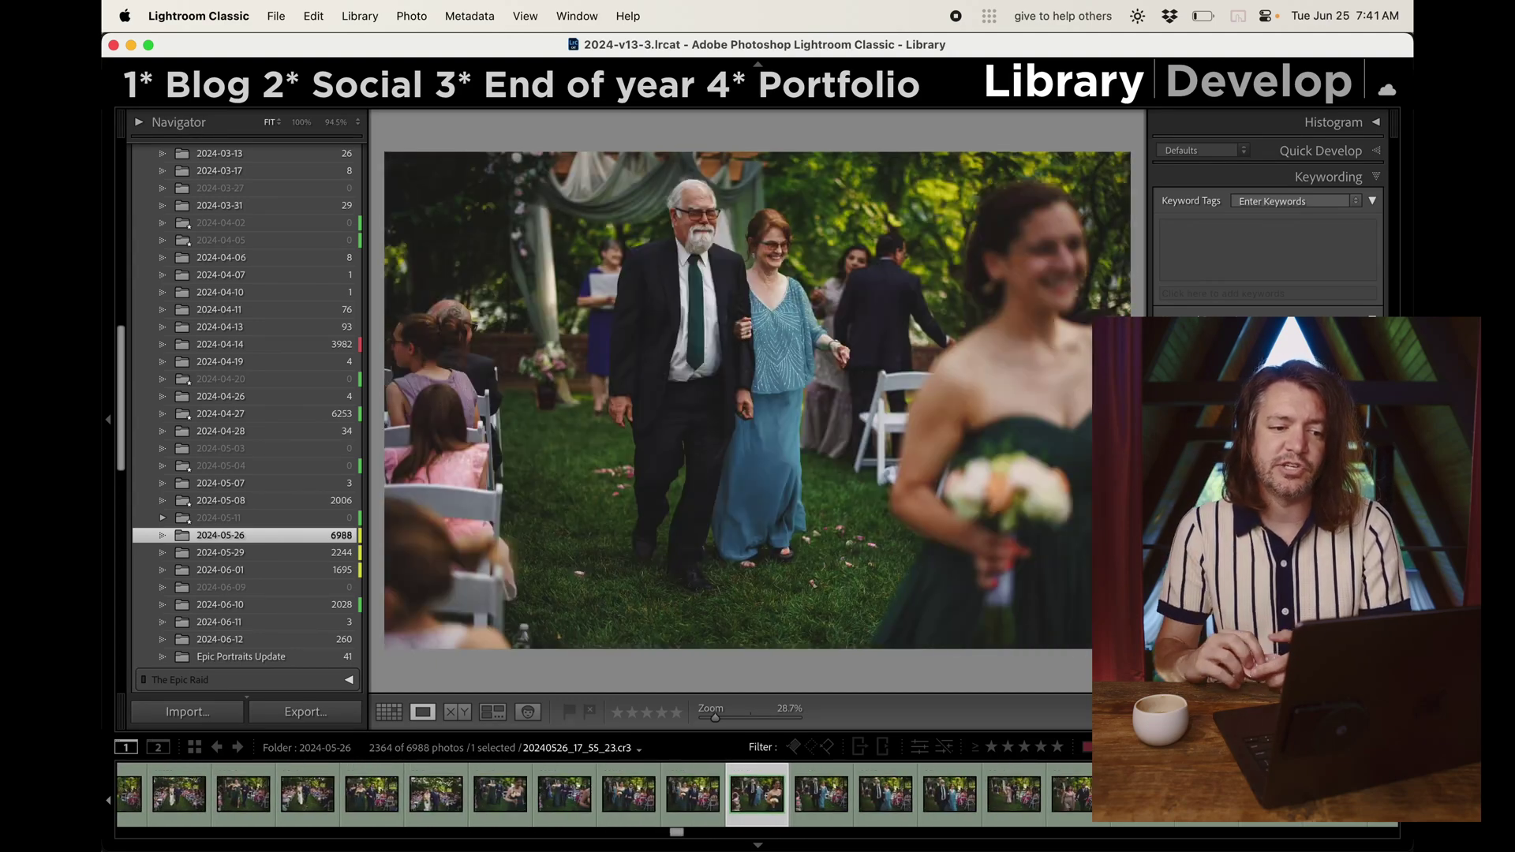
key(p)
key(Right)
key(Right)
key(Right)
key(Right)
key(Right)
key(Right)
key(Right)
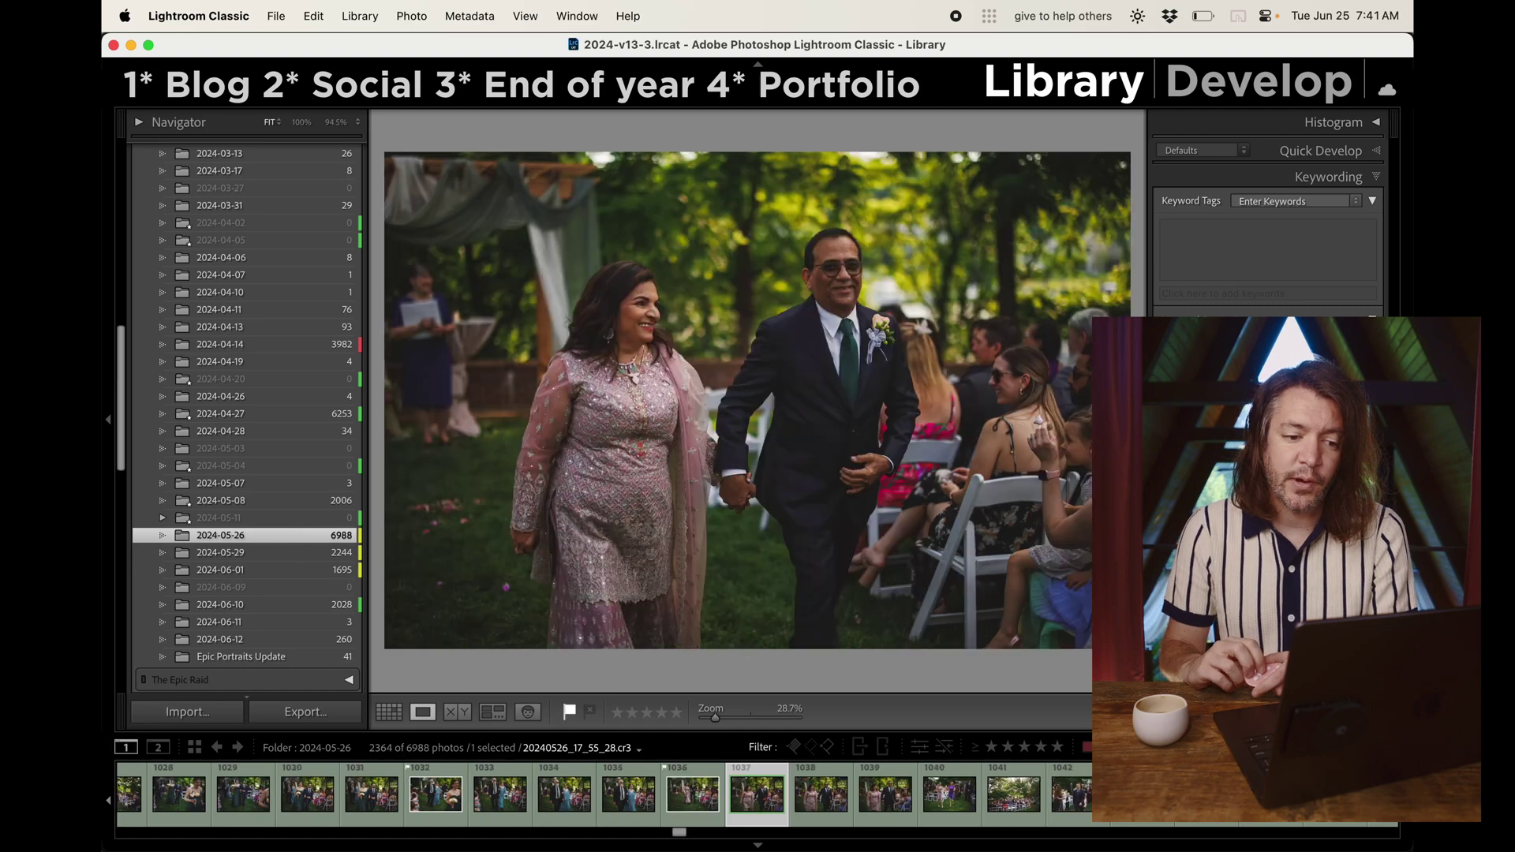
key(p)
key(Right)
key(p)
key(Right)
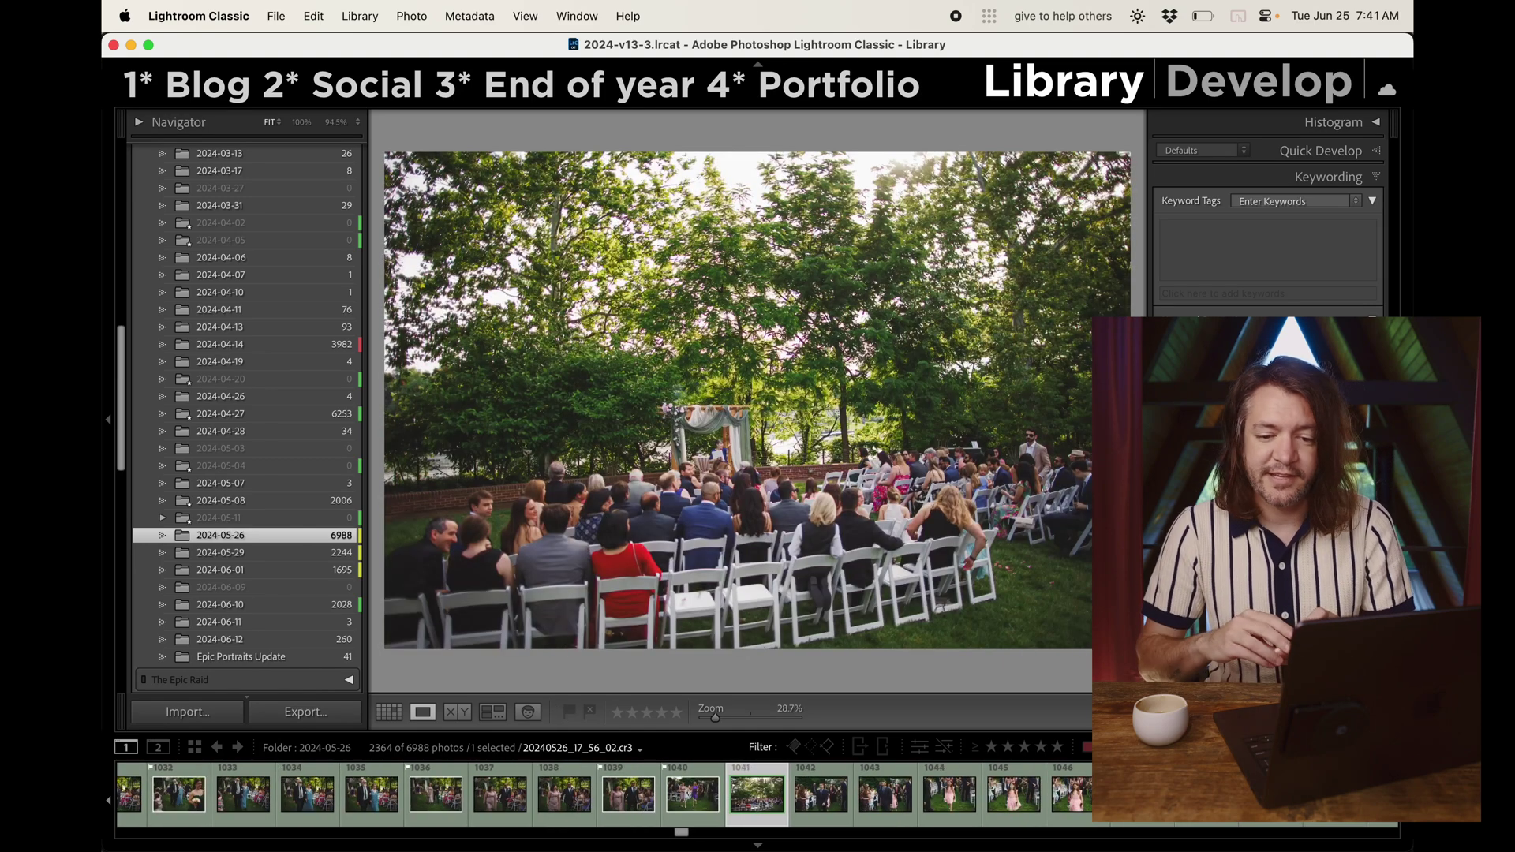
click(795, 751)
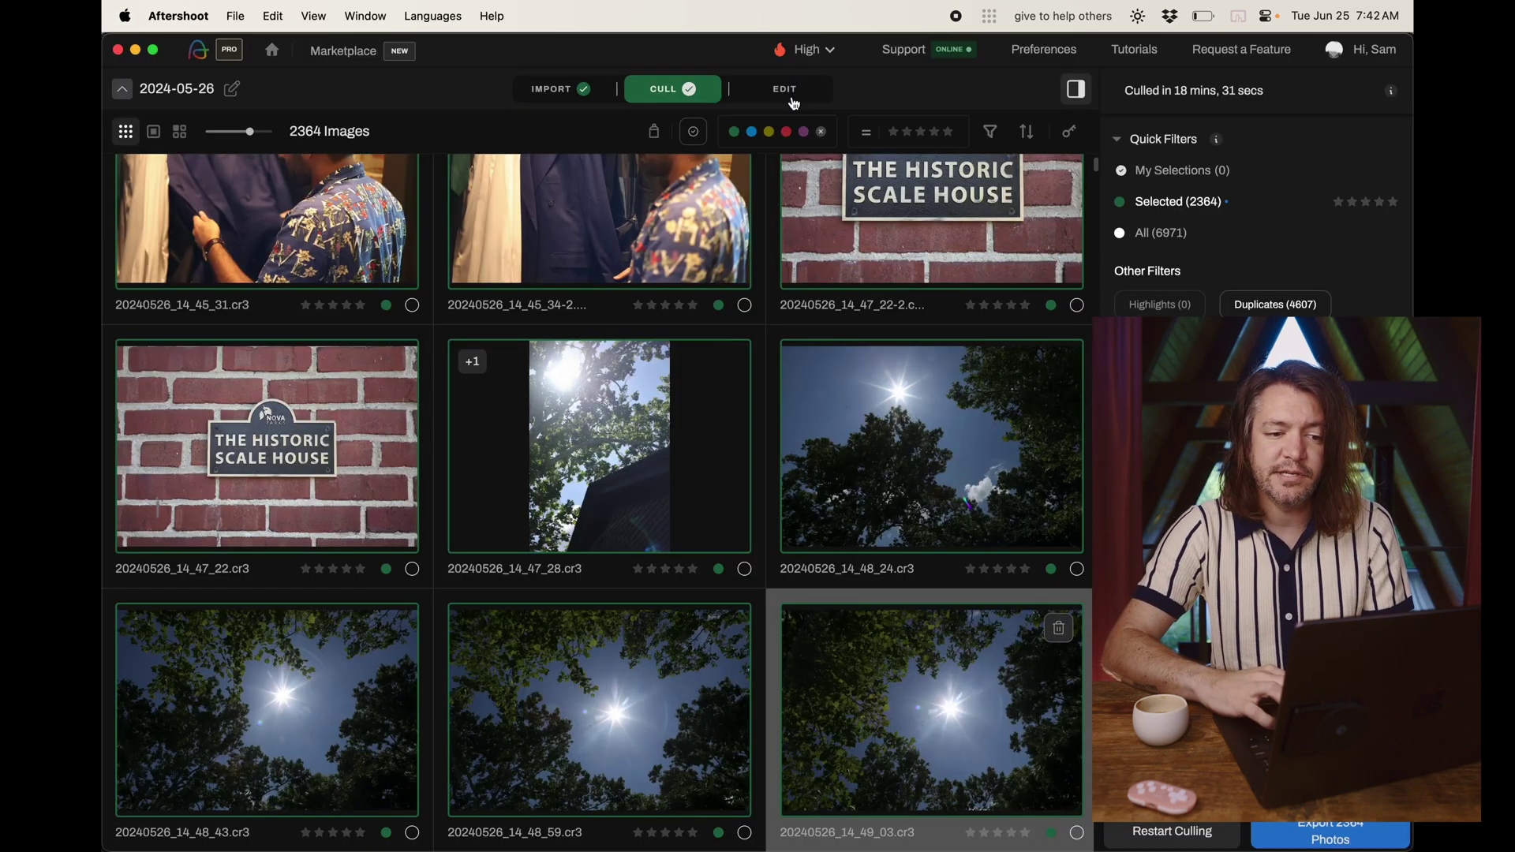
Step: Start a new album from the Lightroom catalog's 2024-05-26 folder, filtered to its 33 flagged photos
click(794, 100)
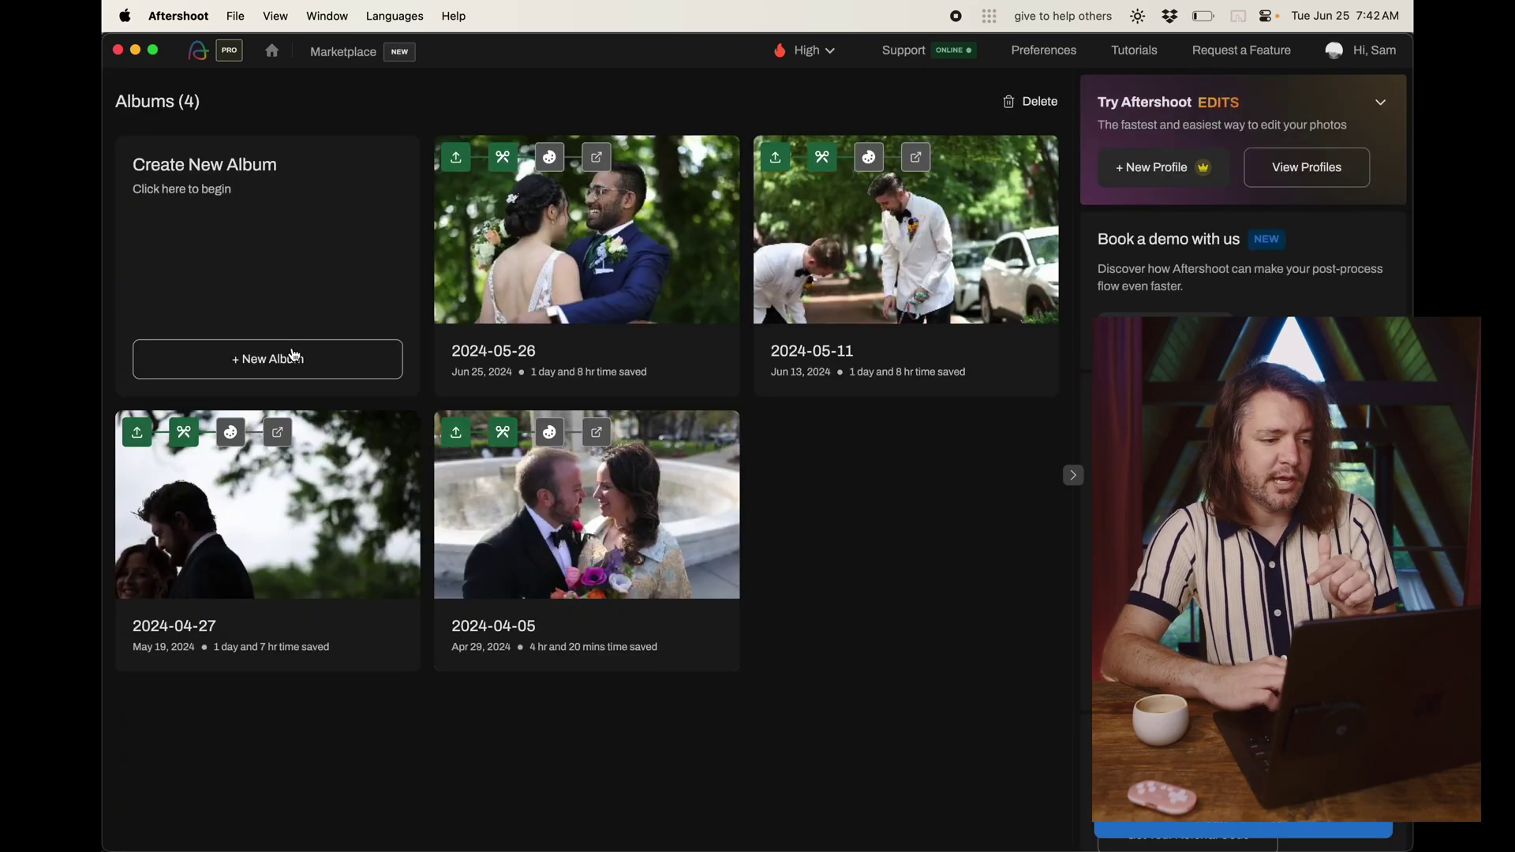
click(293, 355)
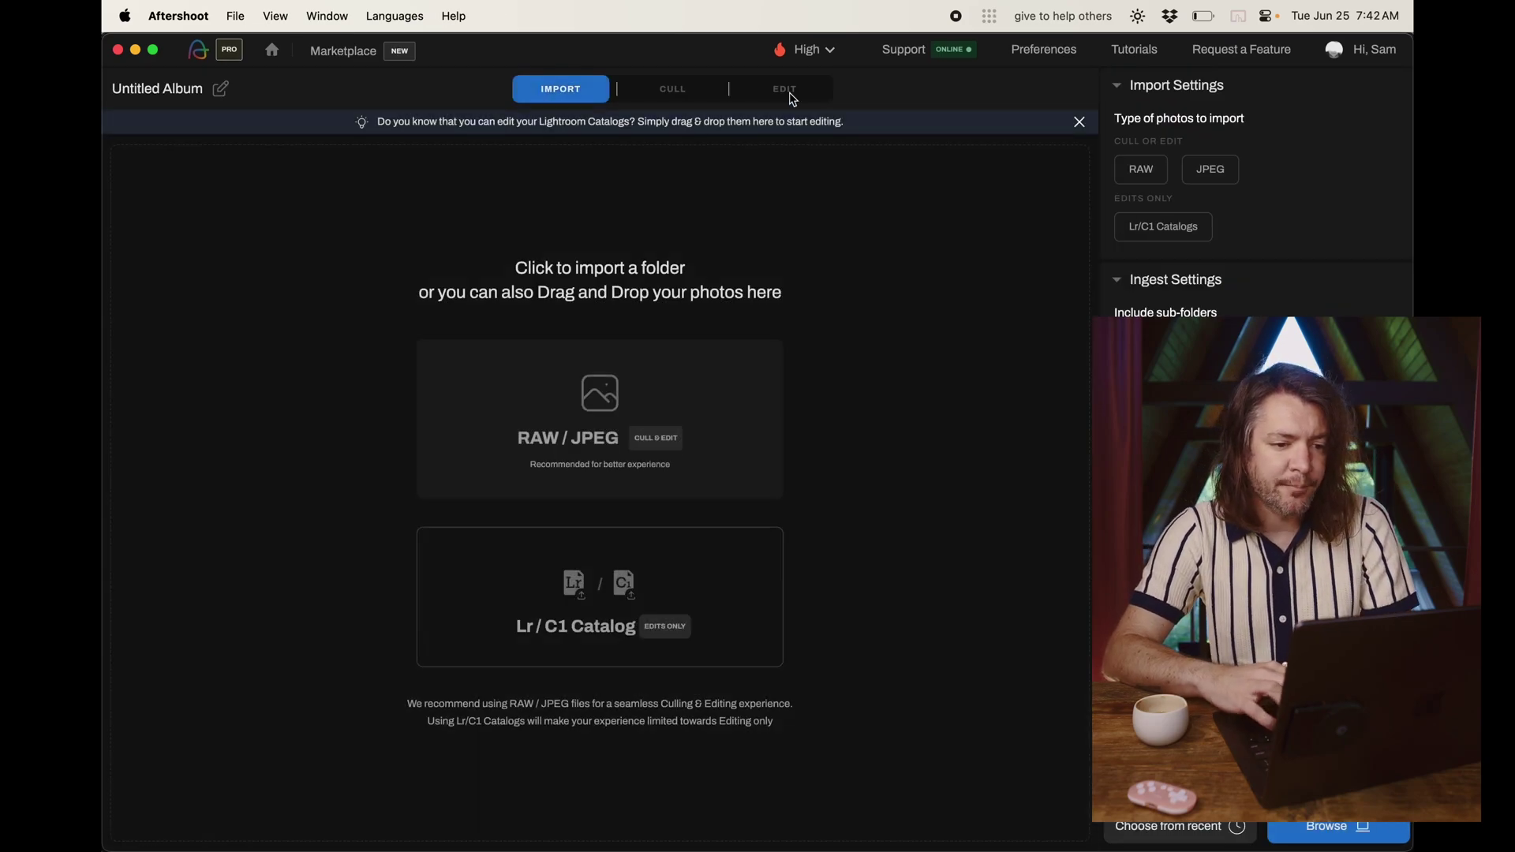
click(682, 581)
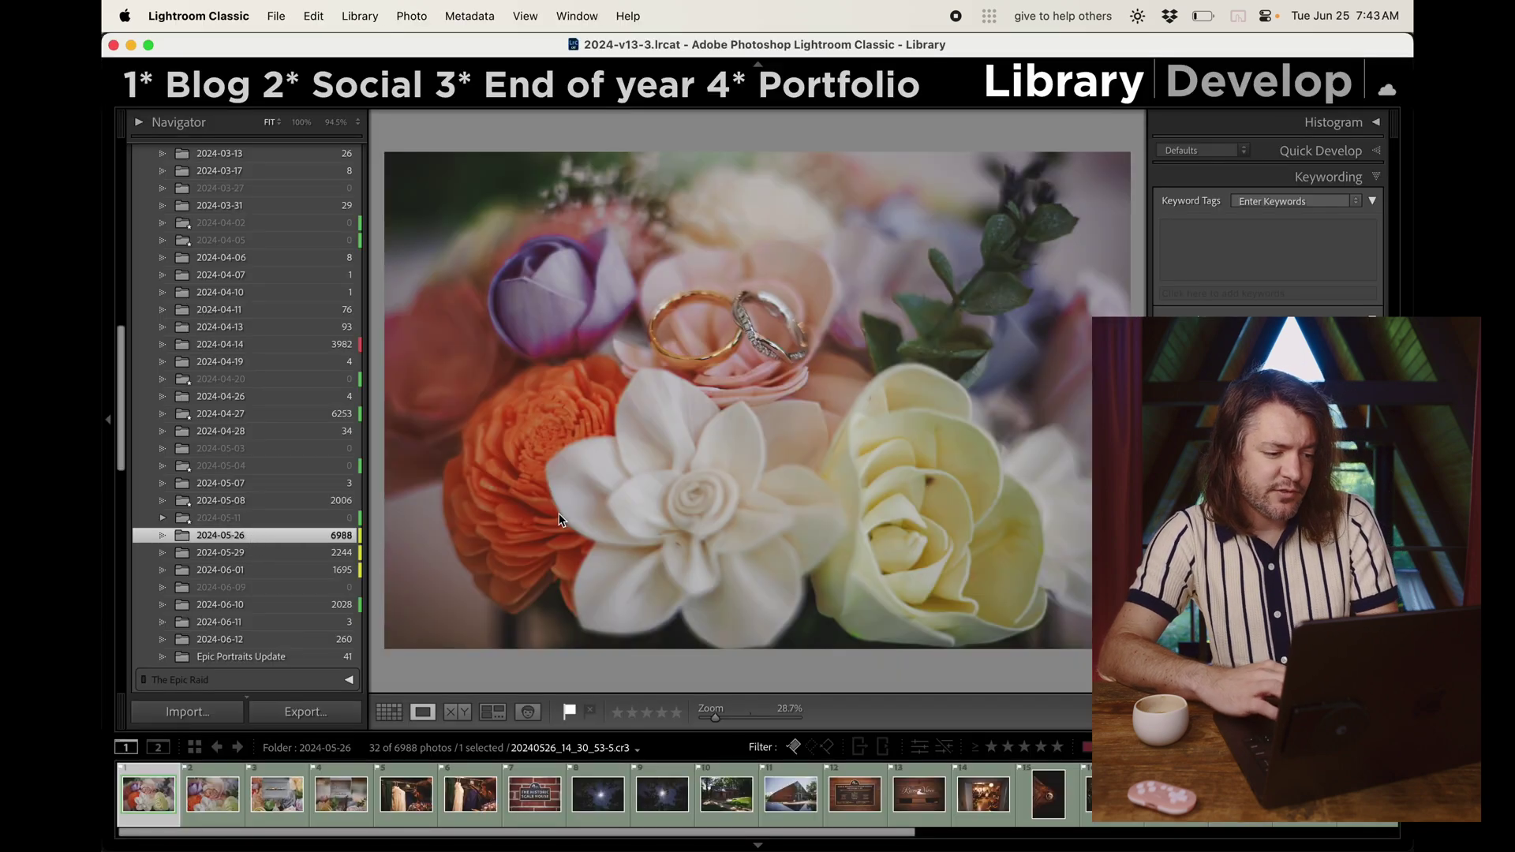
key(super+Tab)
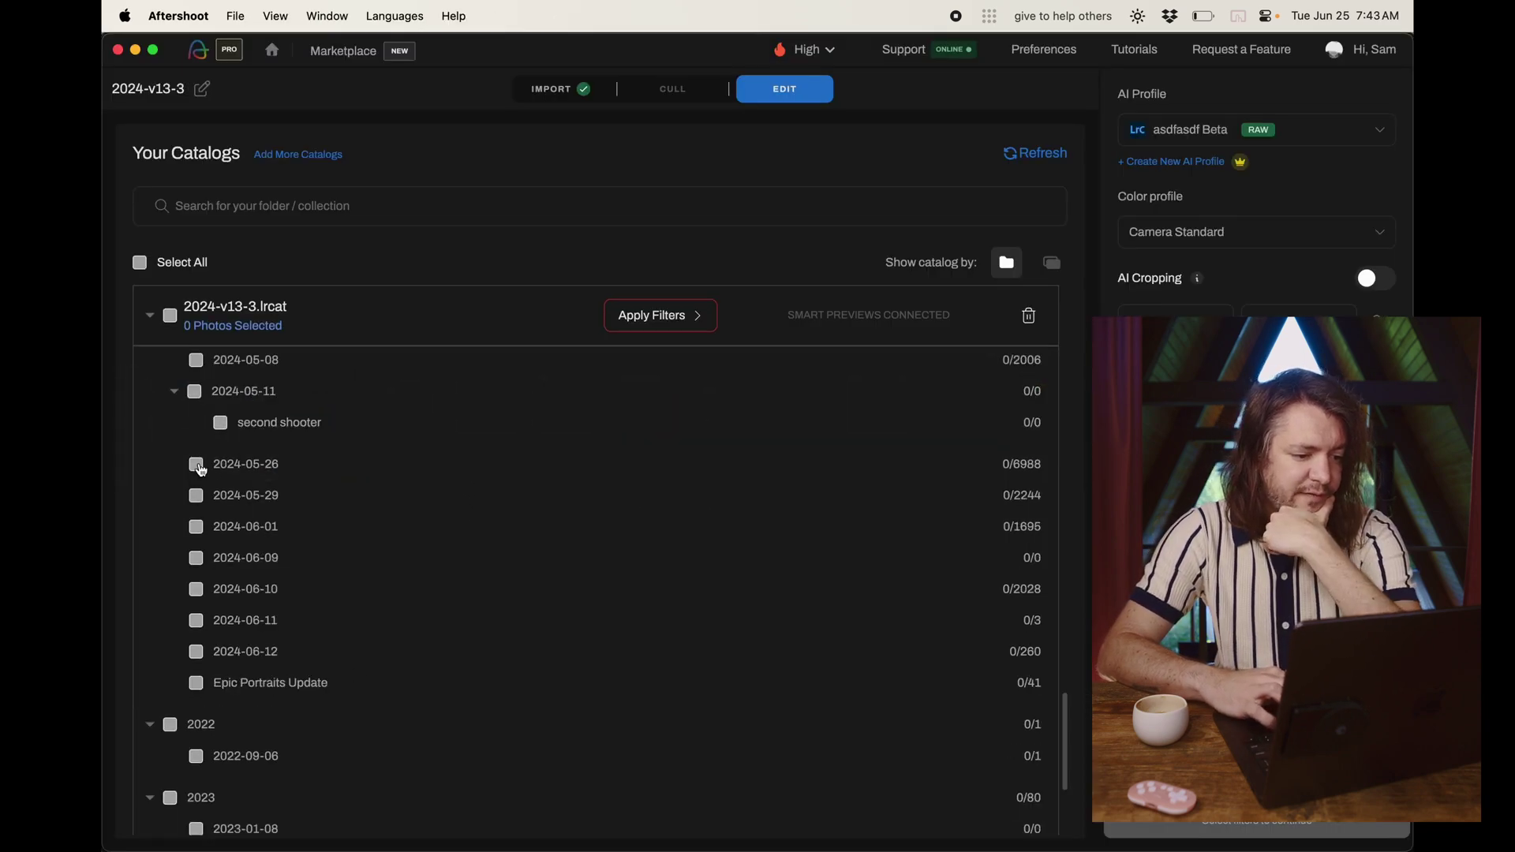
click(196, 465)
click(674, 319)
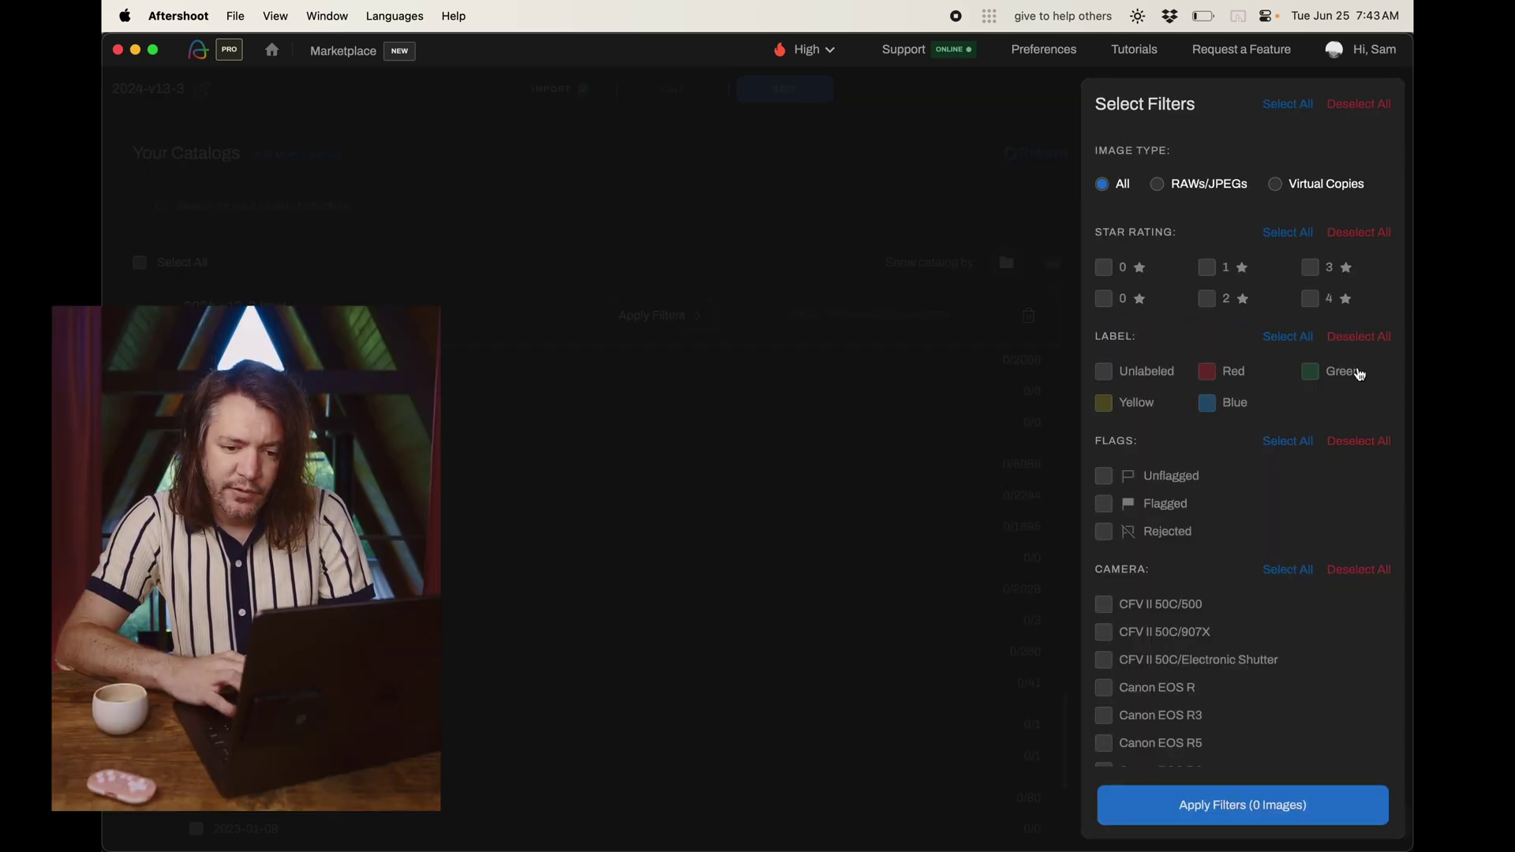
click(1105, 506)
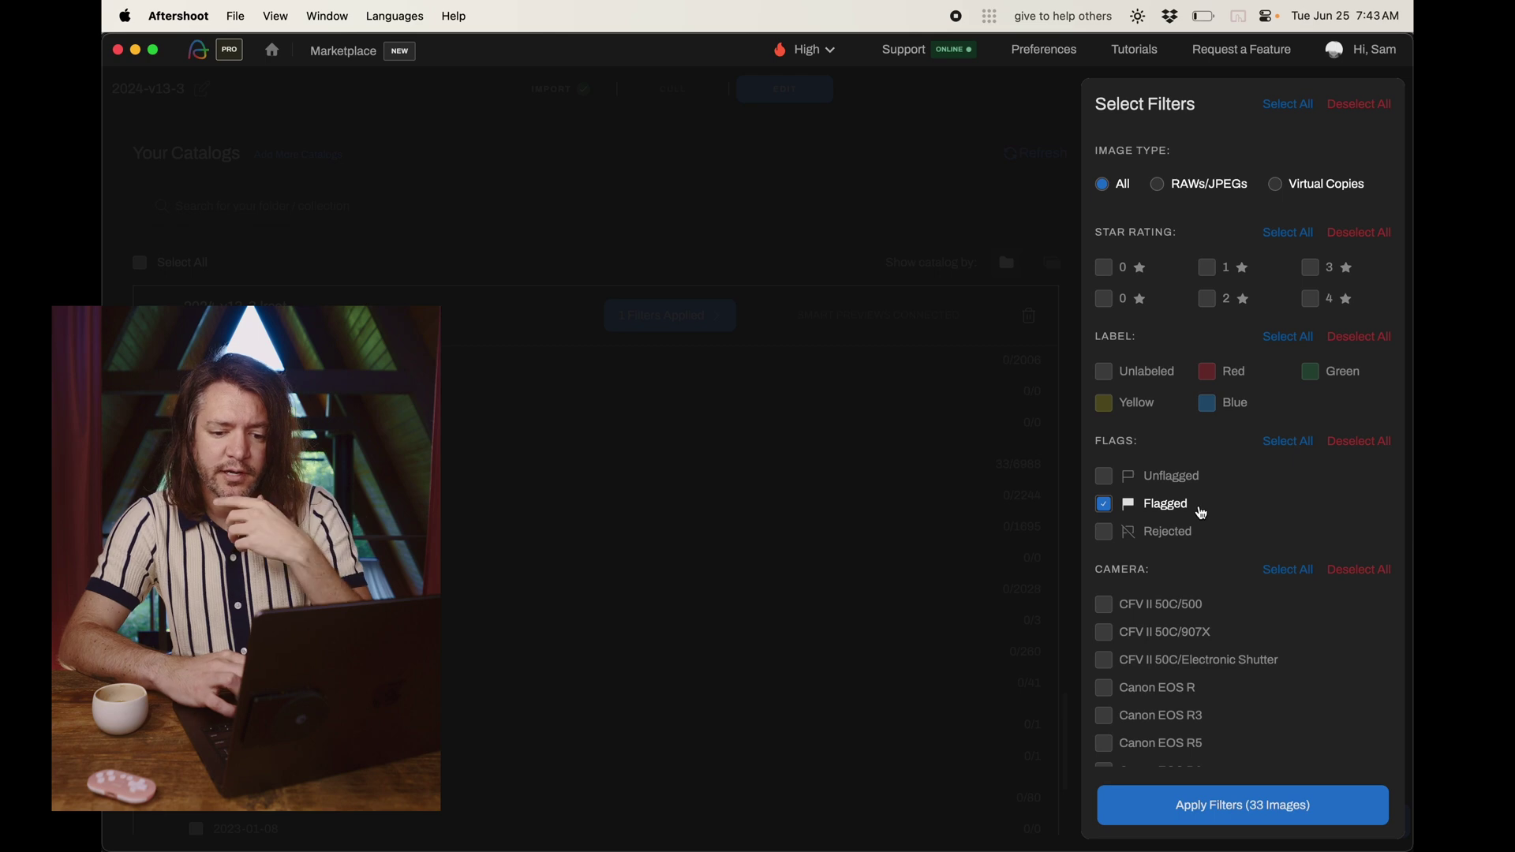
click(1260, 817)
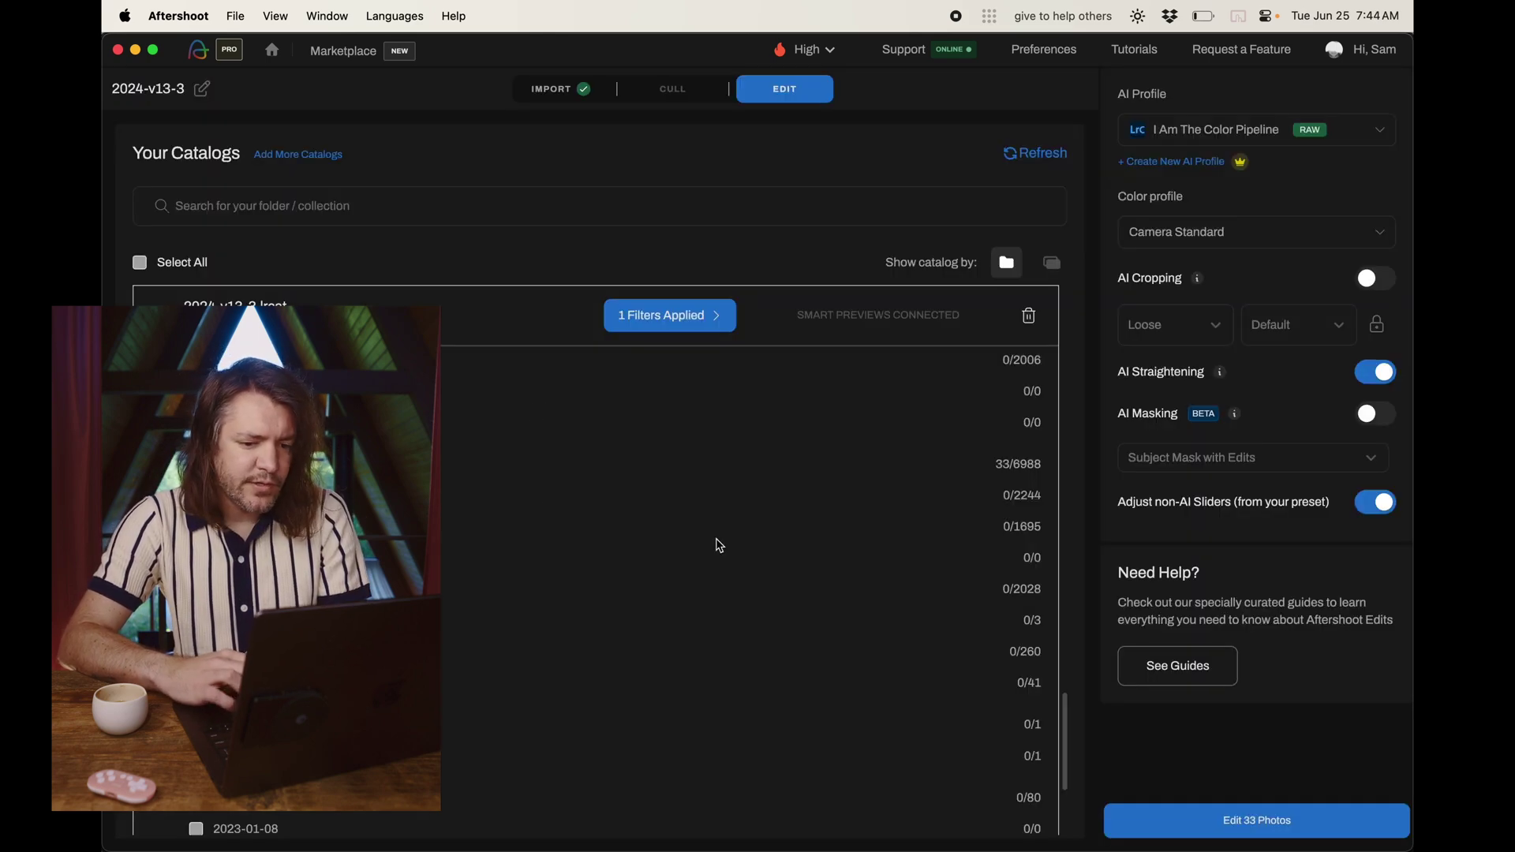
key(super+Tab)
key(g)
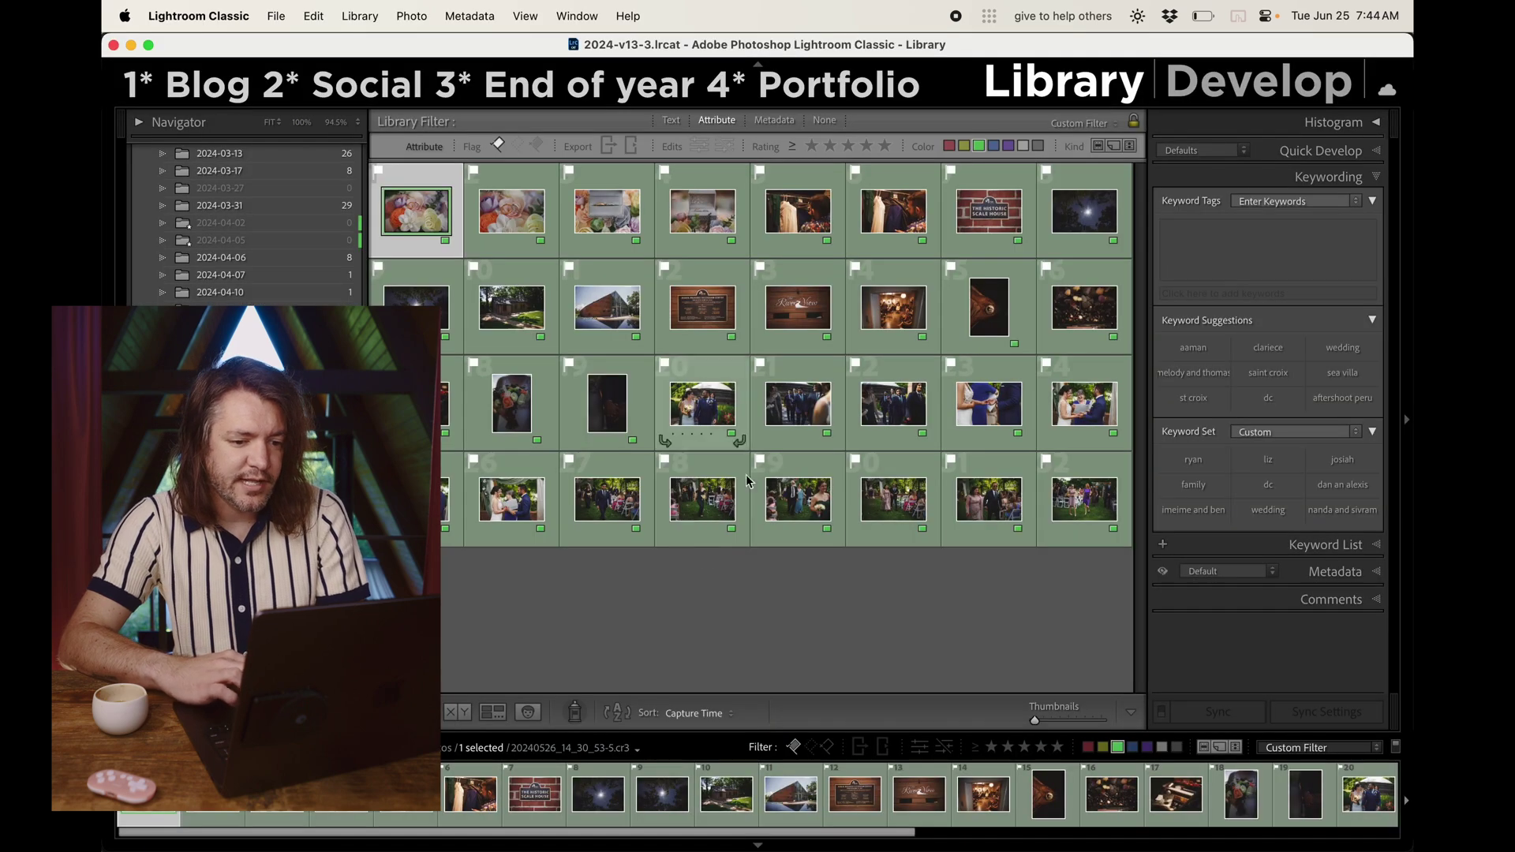
key(super+Tab)
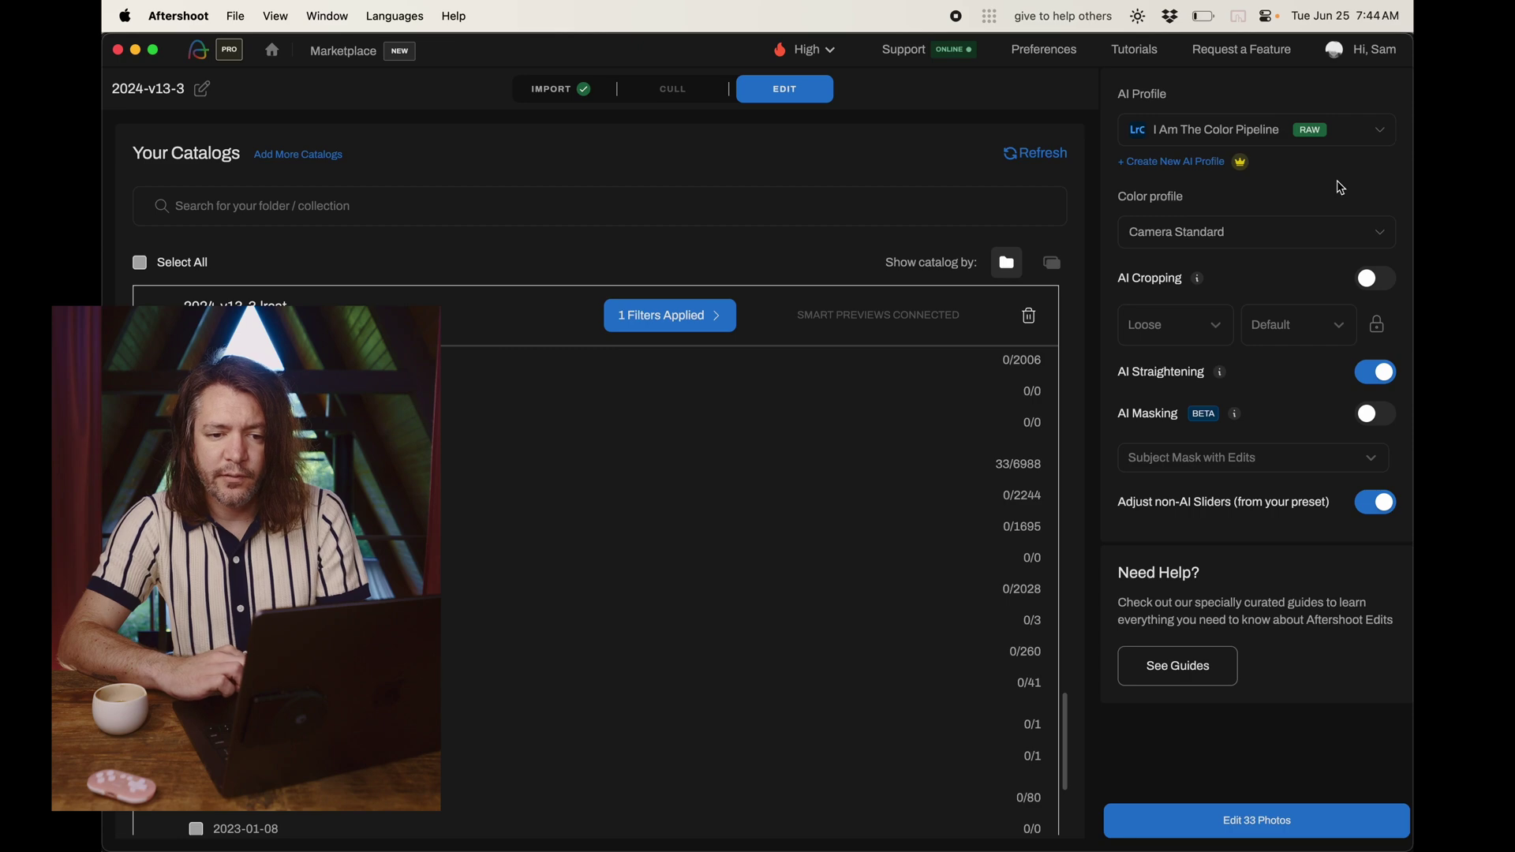
click(1353, 132)
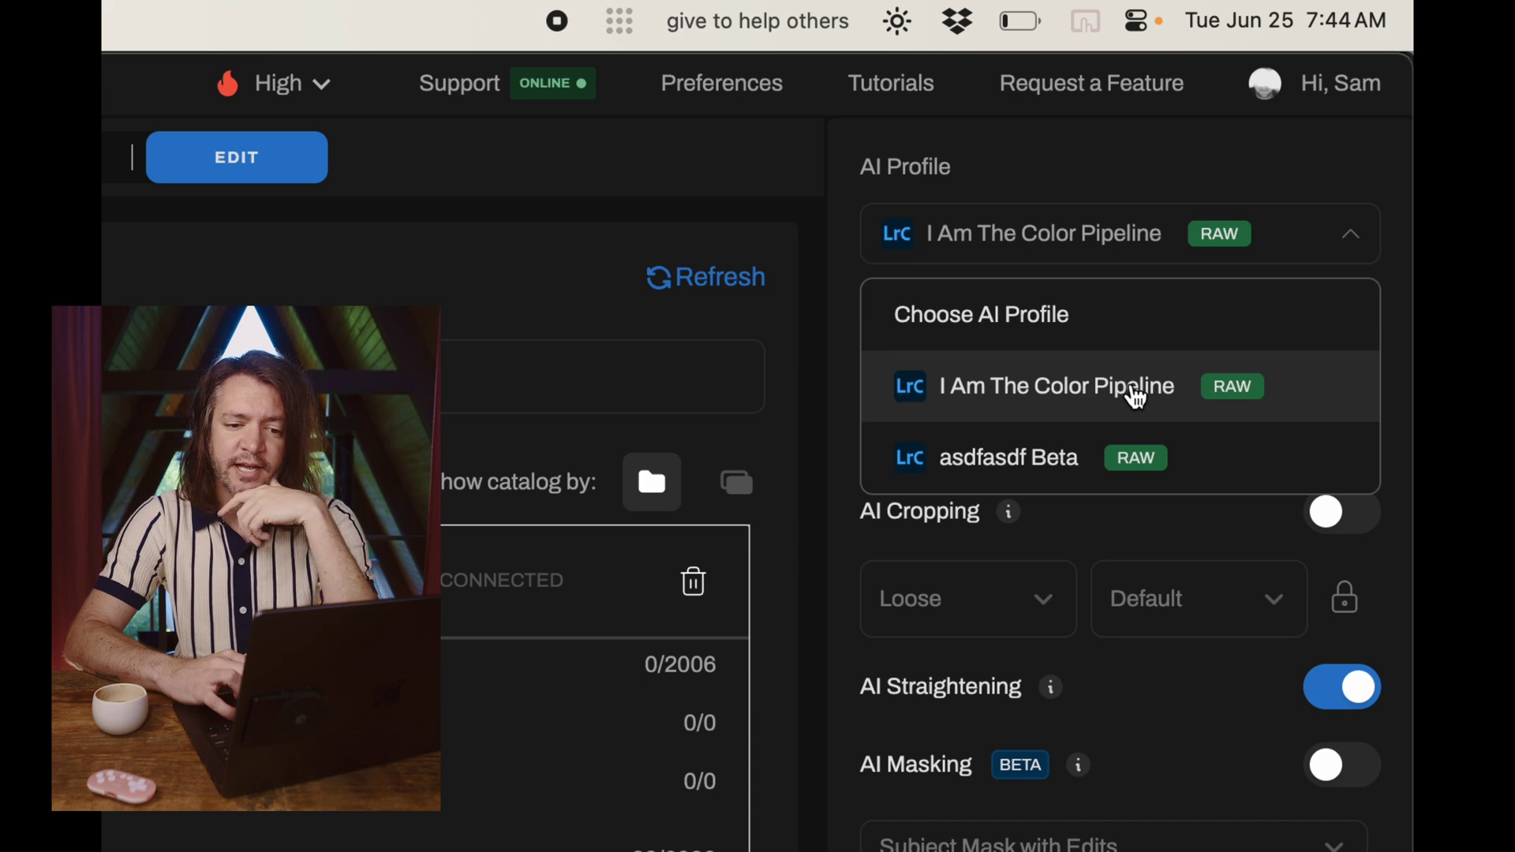
click(1137, 399)
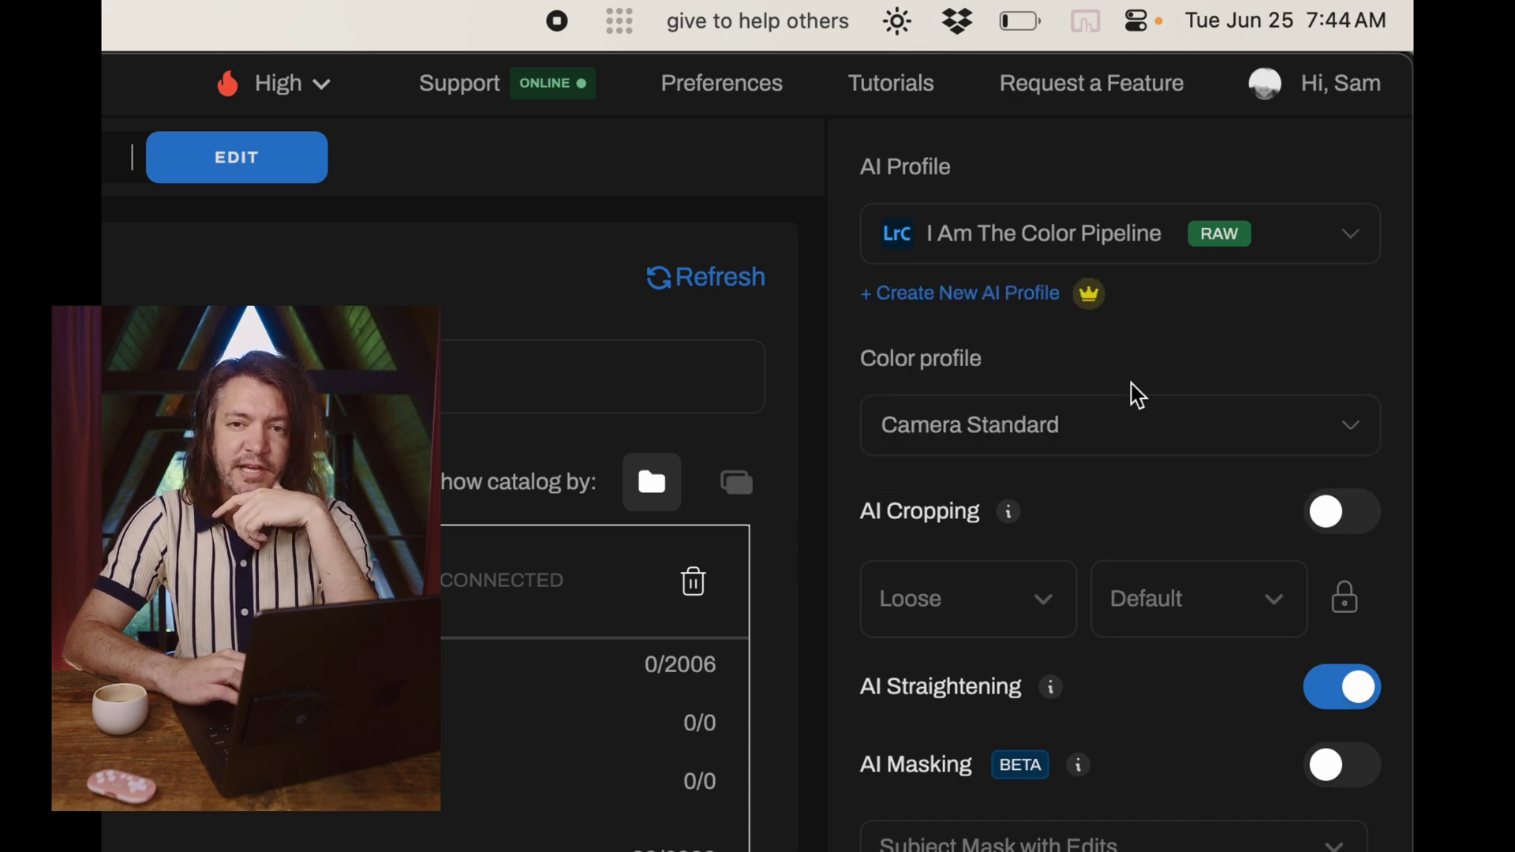
click(1146, 431)
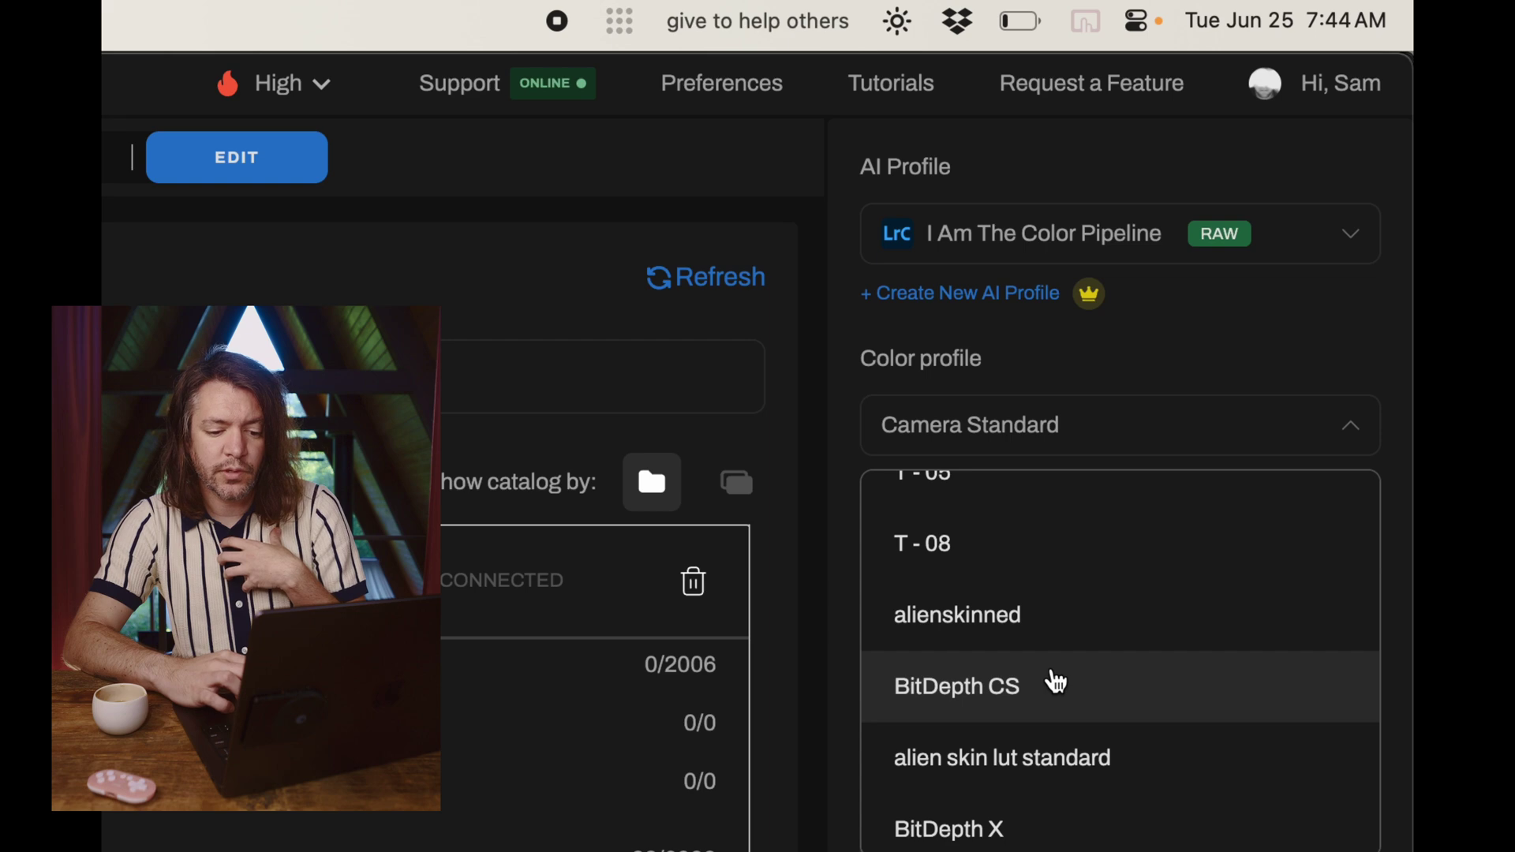
Step: Use the BitDepth CS colour profile, turn on AI Masking, and start editing the 33 photos
click(1057, 683)
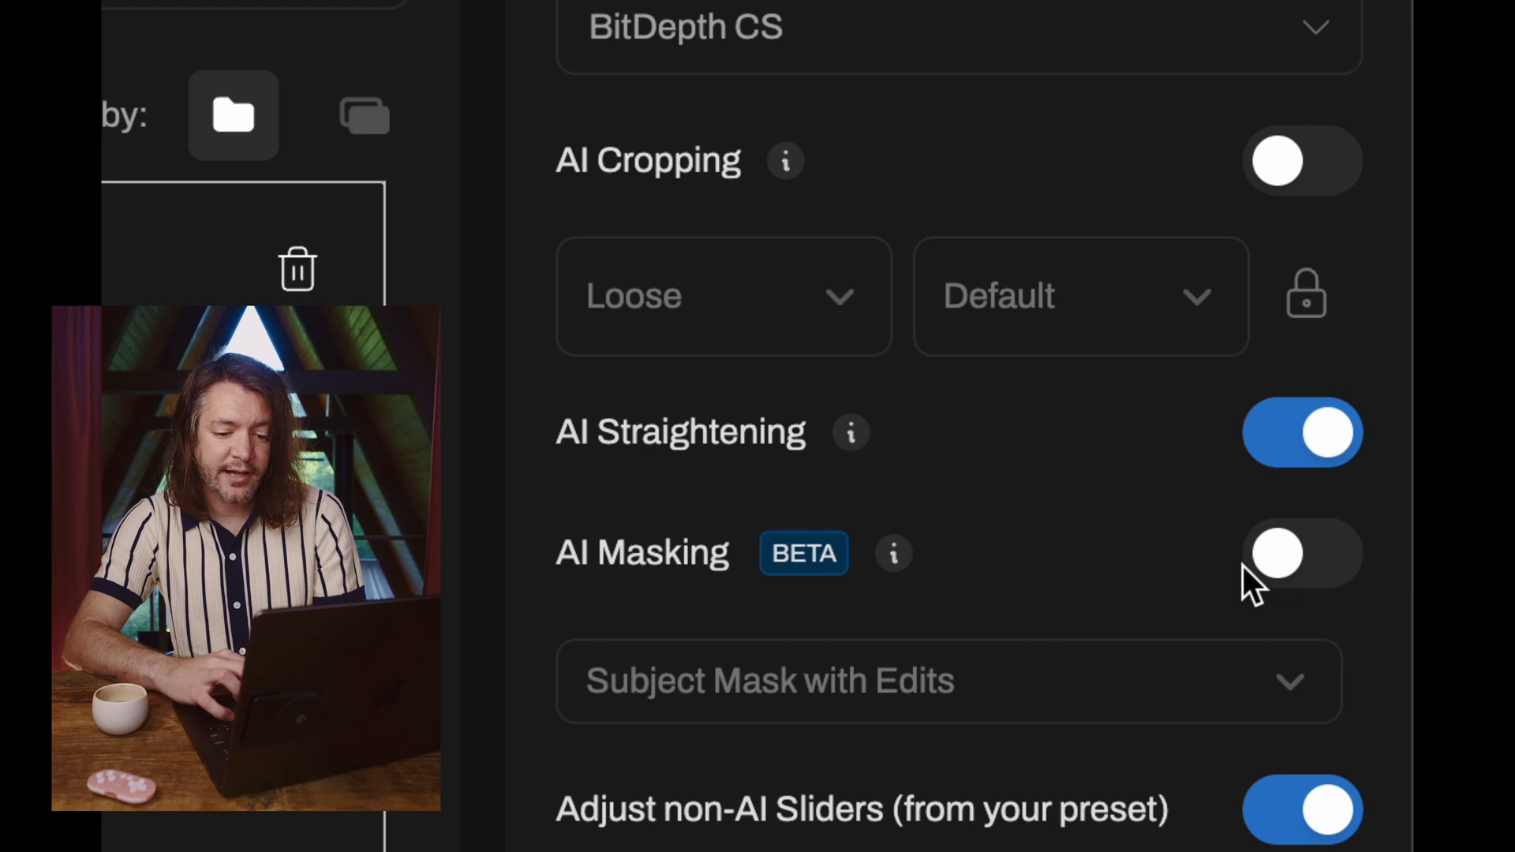
click(1280, 566)
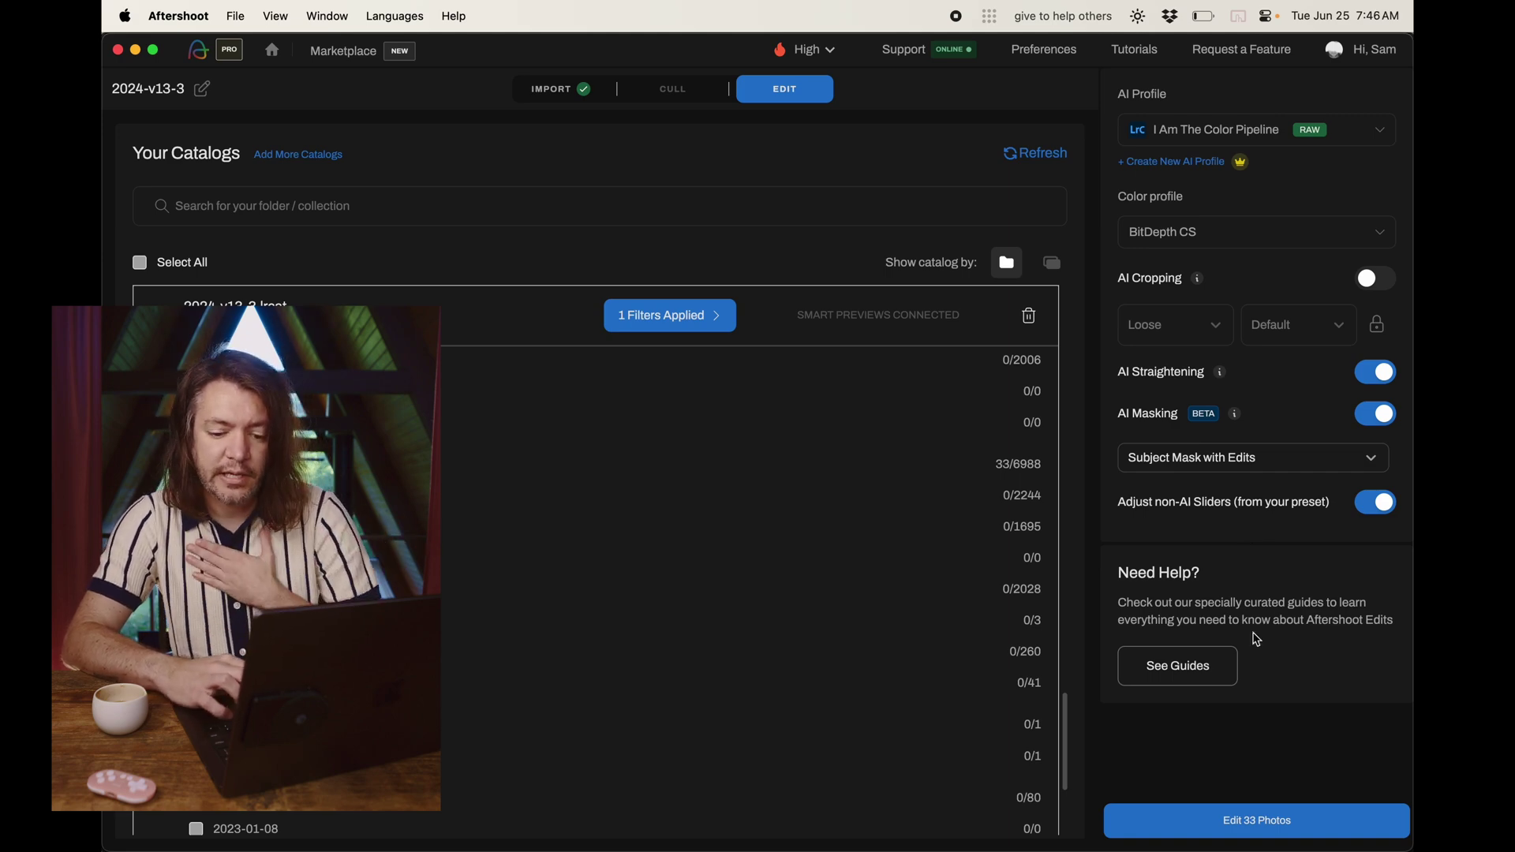
click(1241, 823)
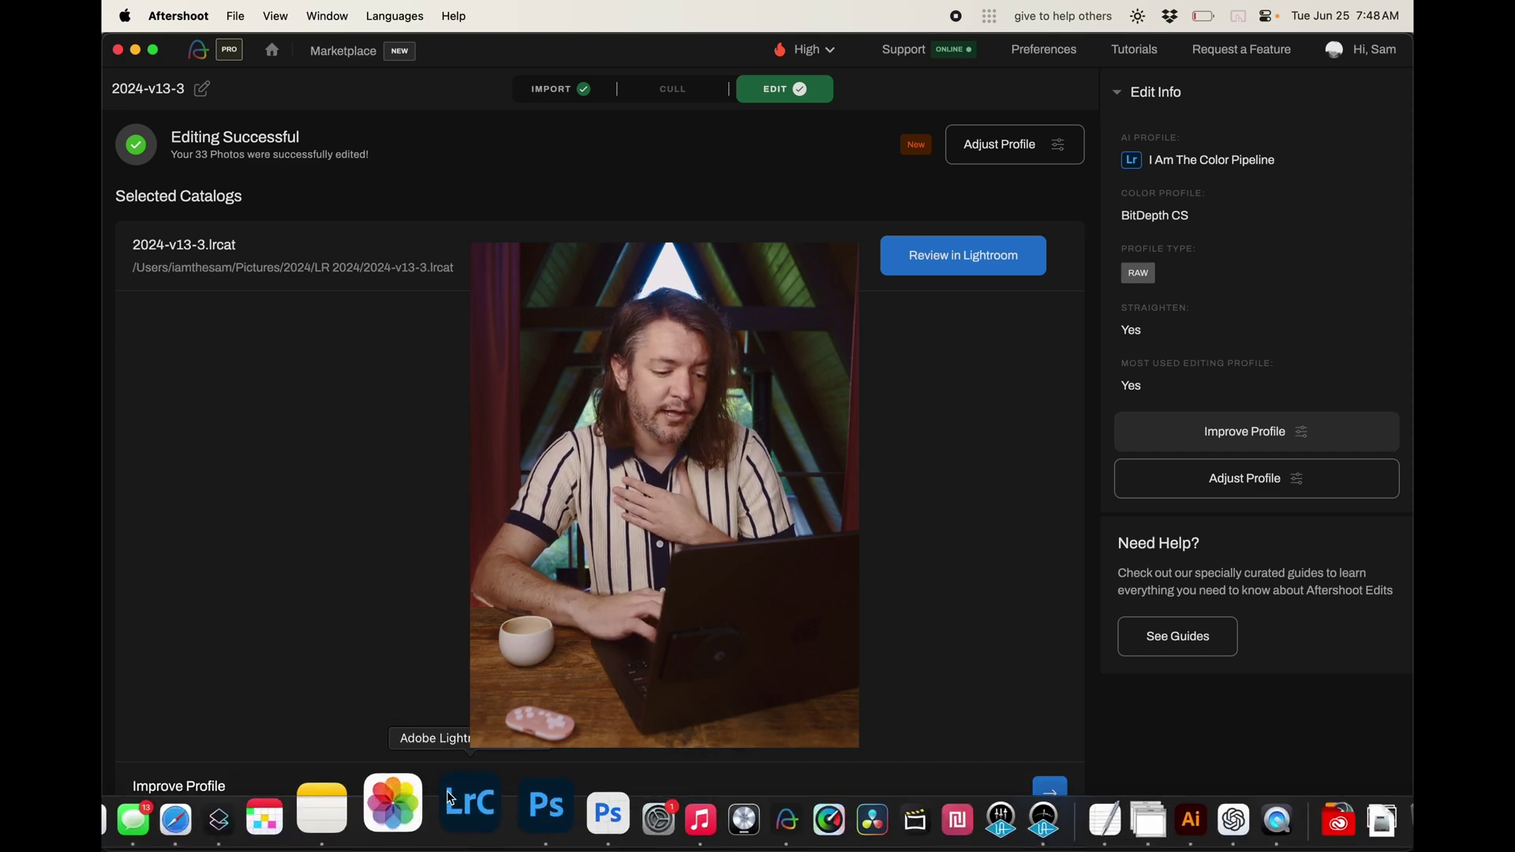
Step: Once editing reports success, switch over to Lightroom Classic
click(450, 797)
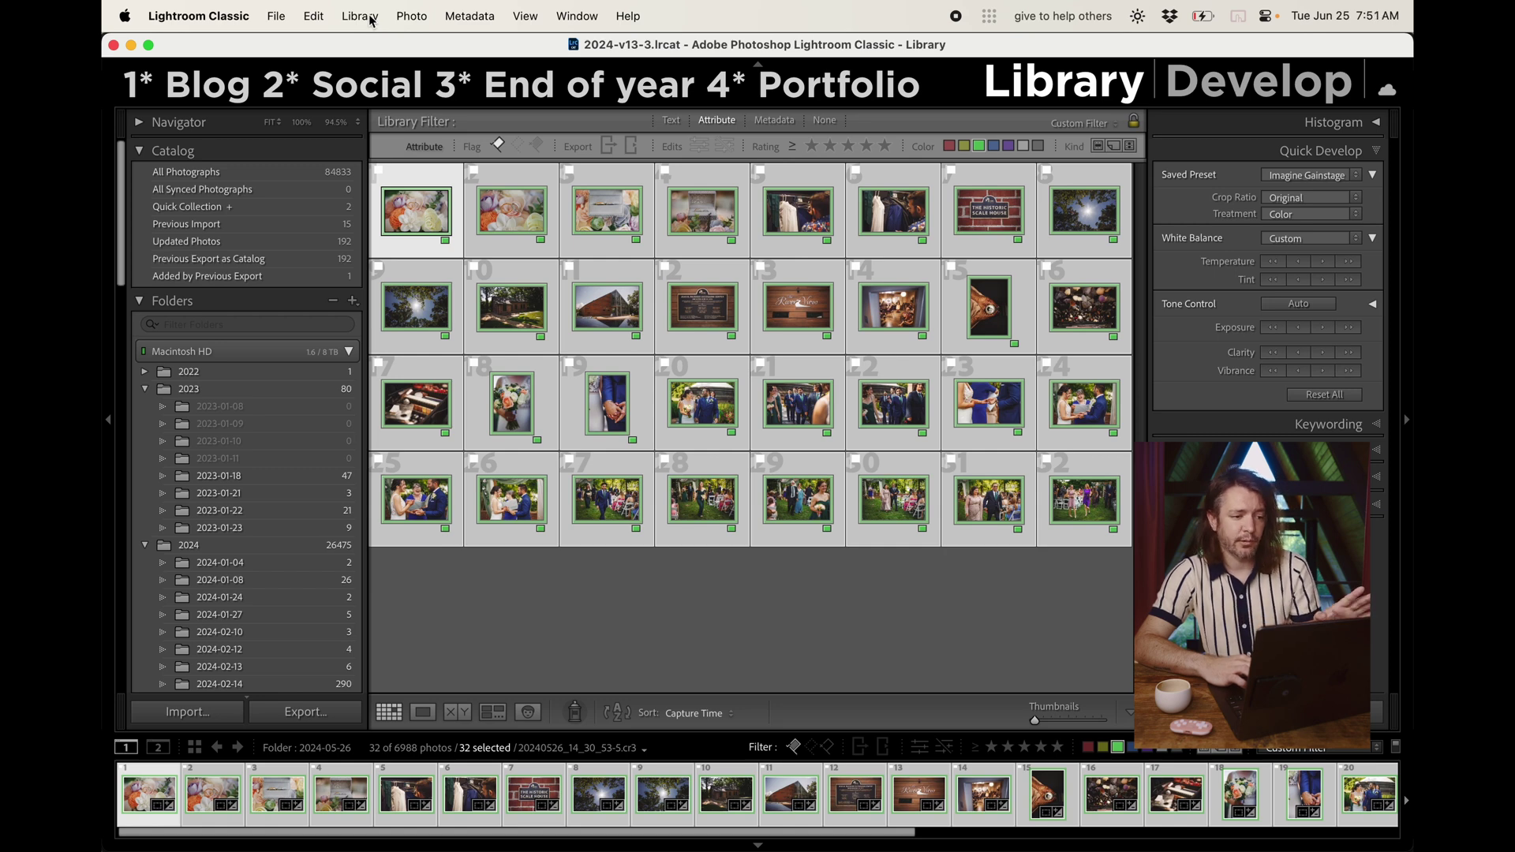
Step: Build standard-sized previews for the selected AI-edited photos from the Library menu
click(370, 18)
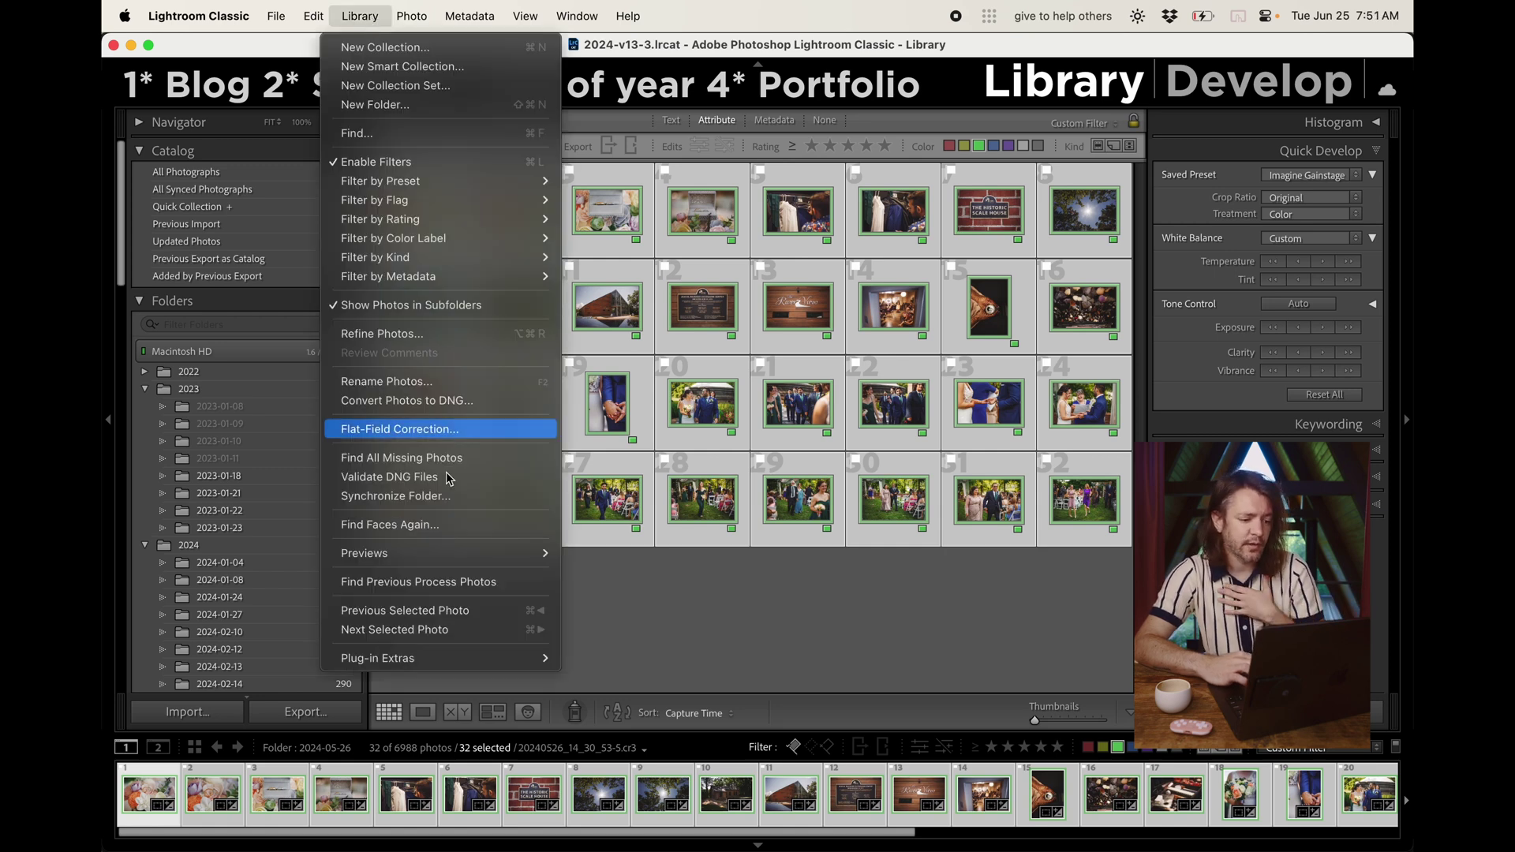
mouse_move(483, 562)
click(608, 556)
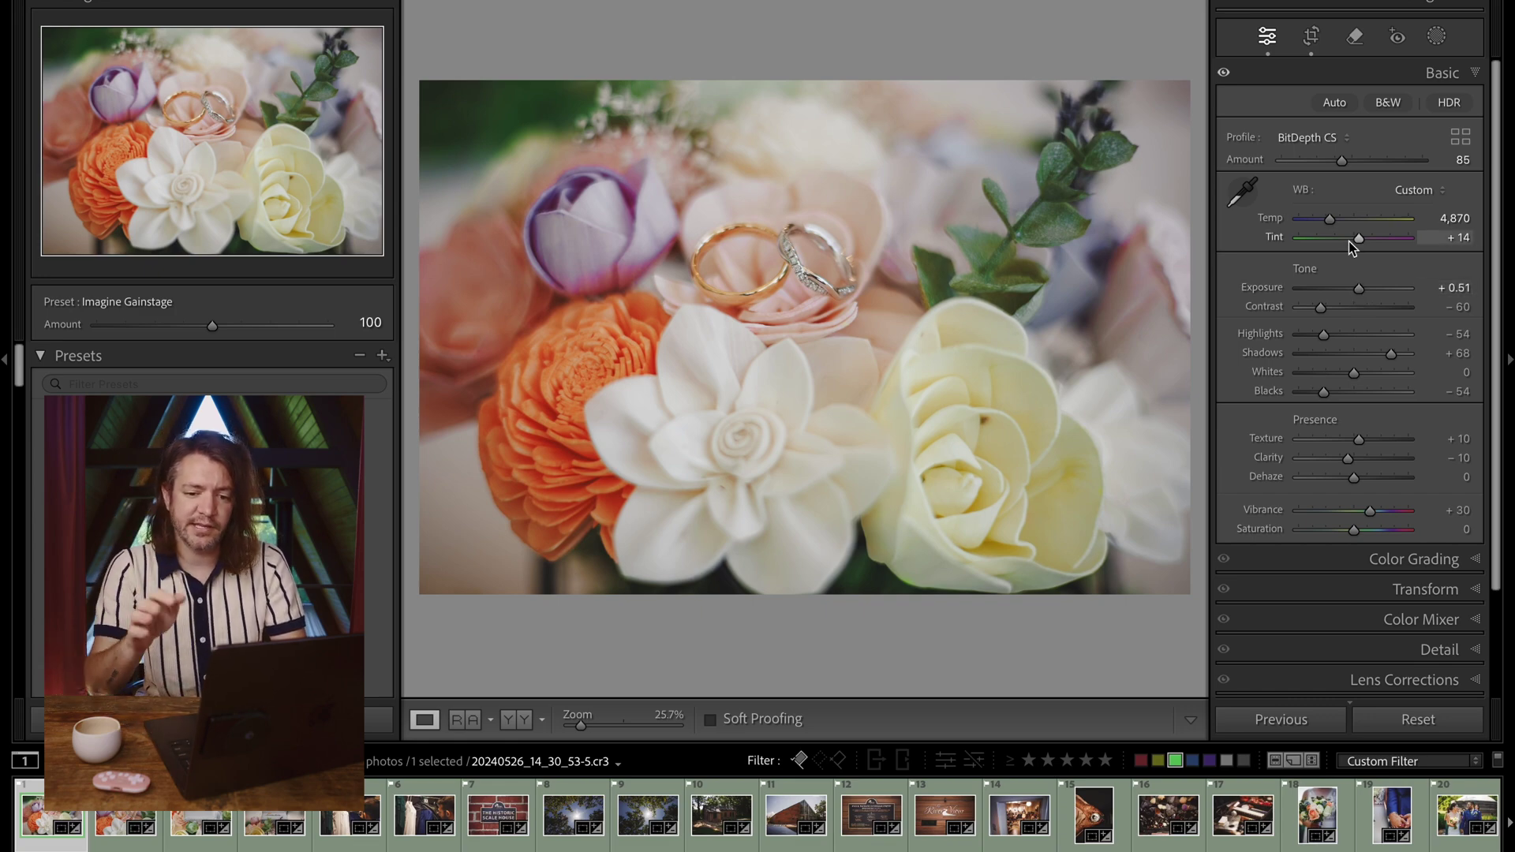
Step: Step through to the Historic Scale House sign photo and warm its Temp to 5,528
key(Right)
key(Right)
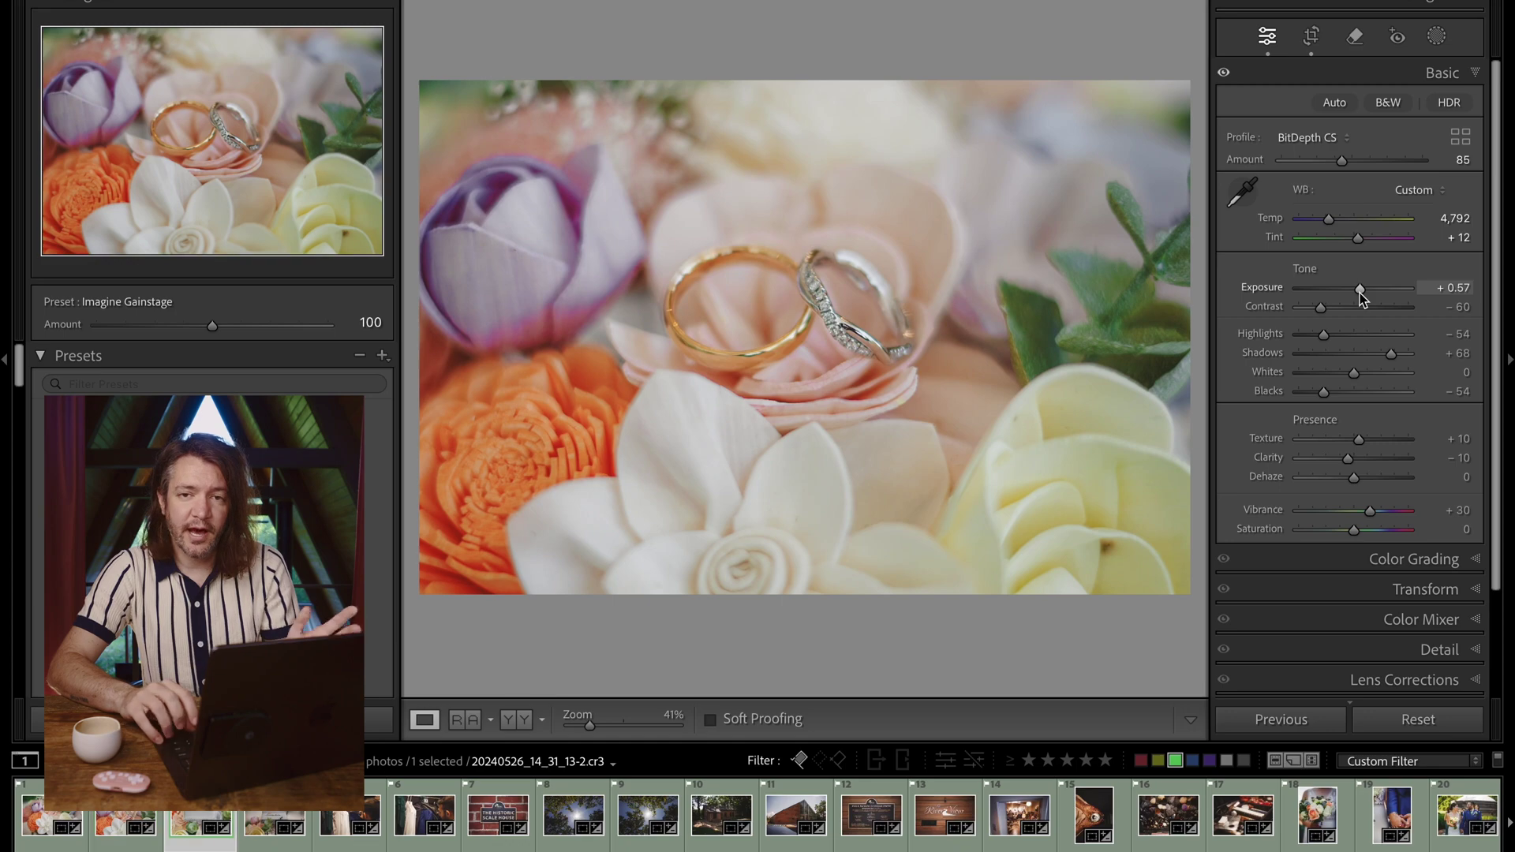
key(Right)
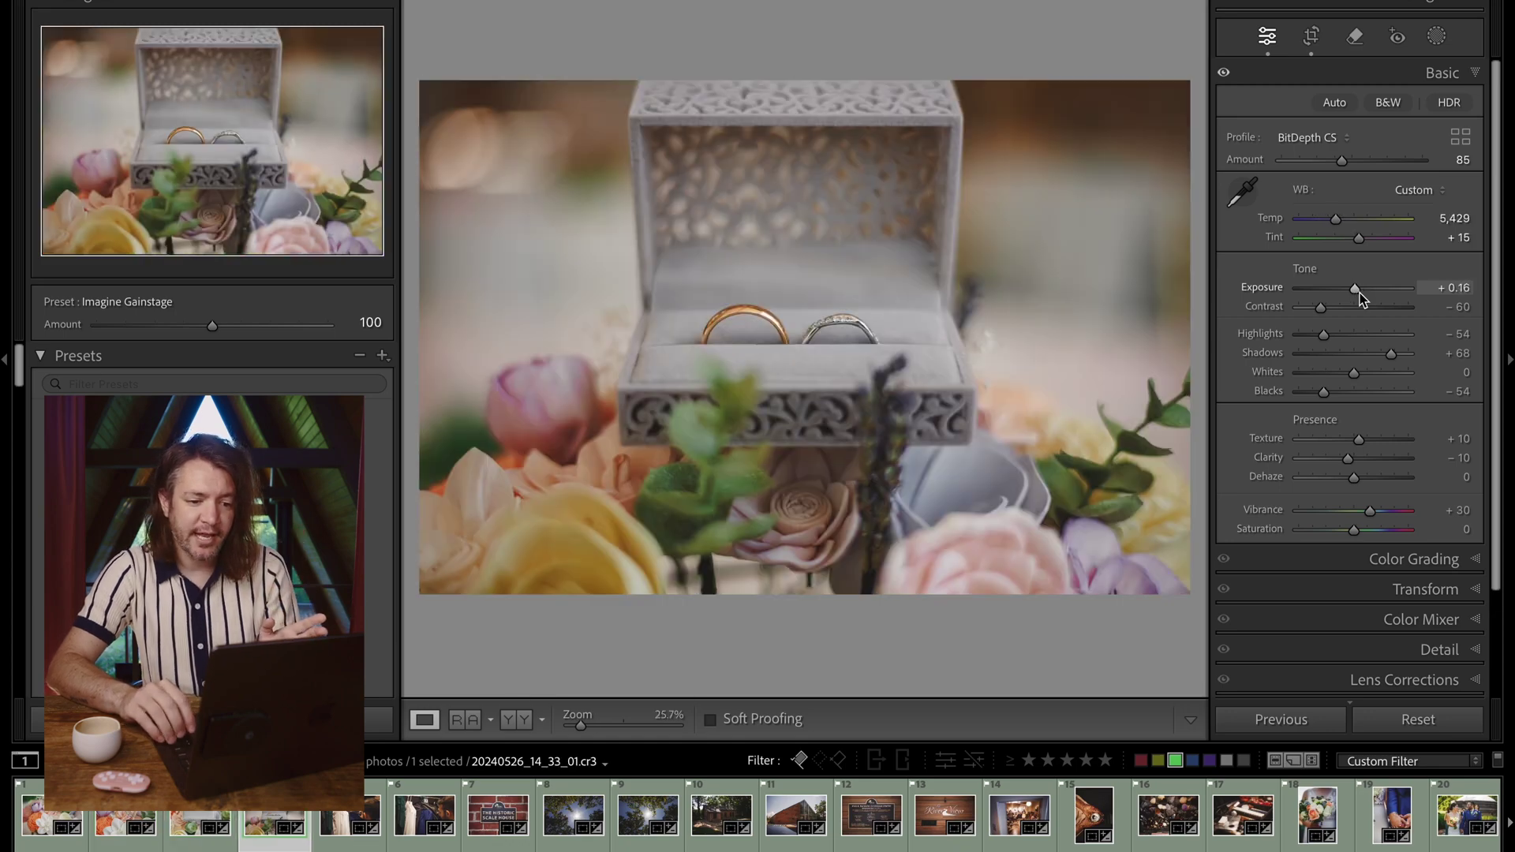
key(Right)
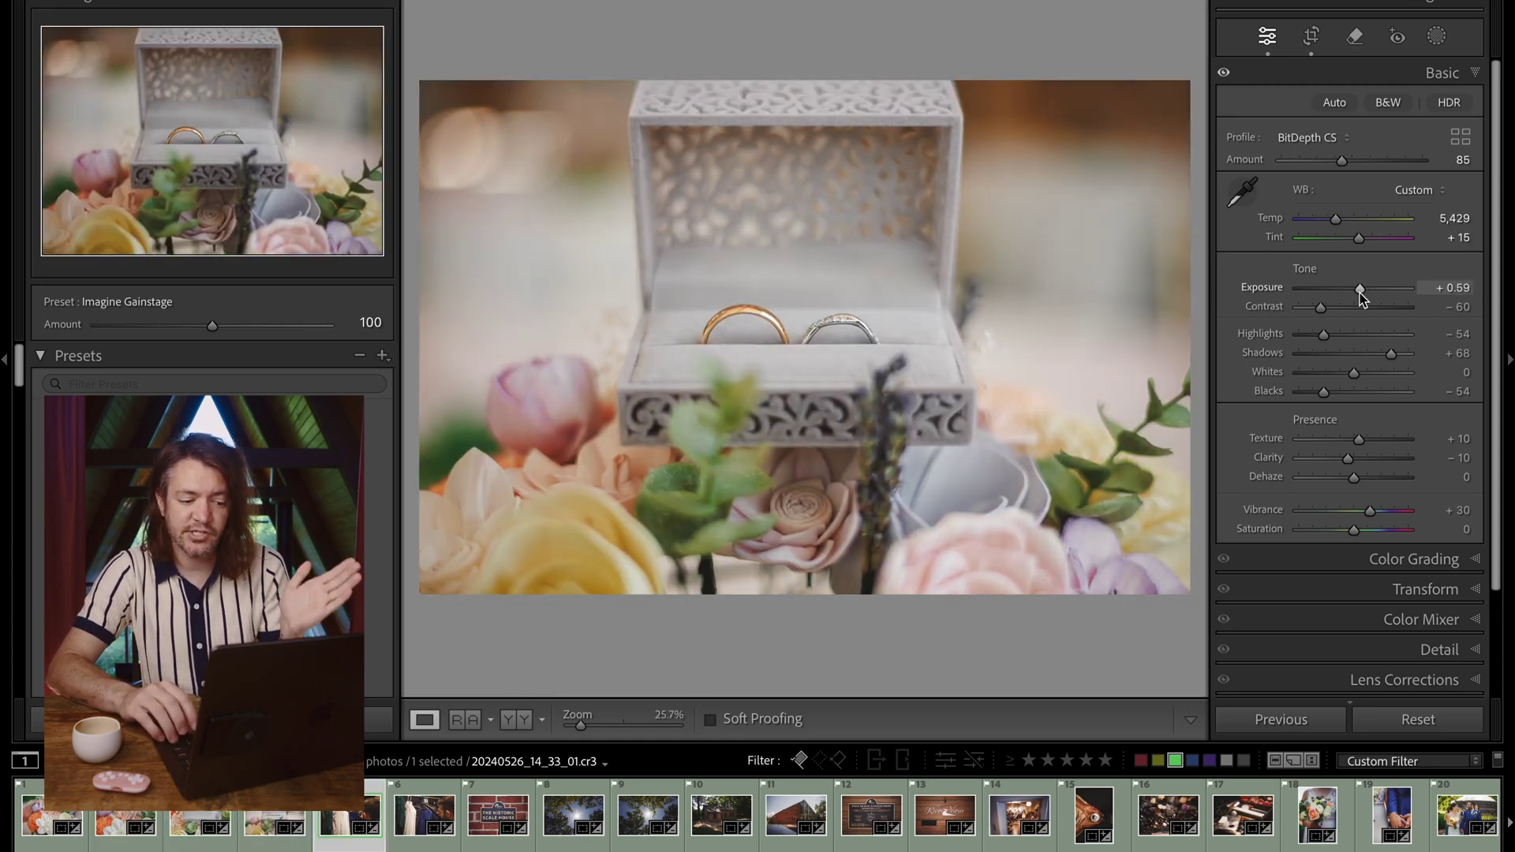
key(Right)
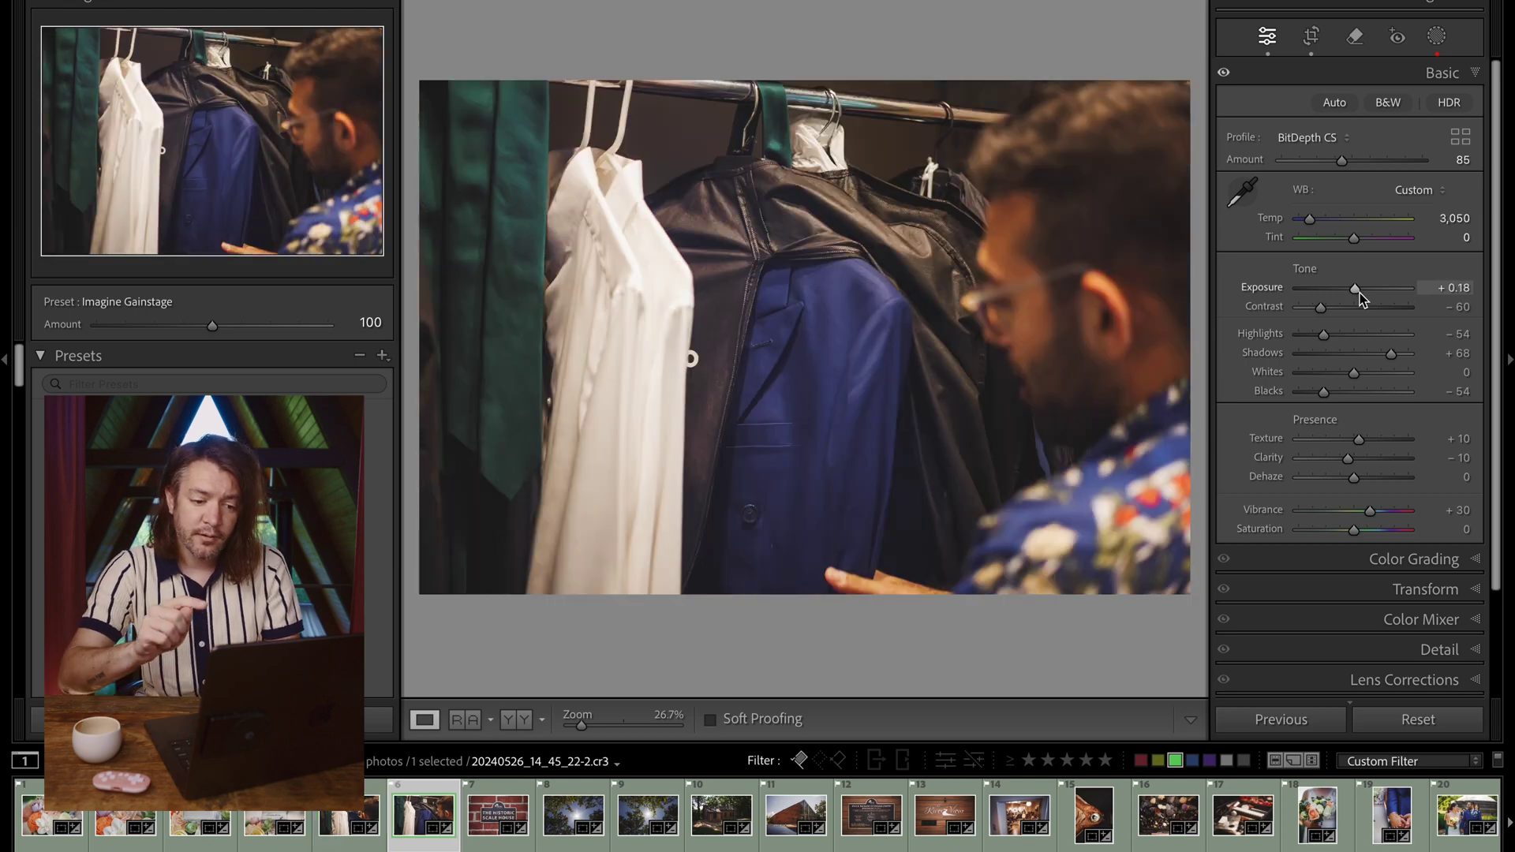
key(Right)
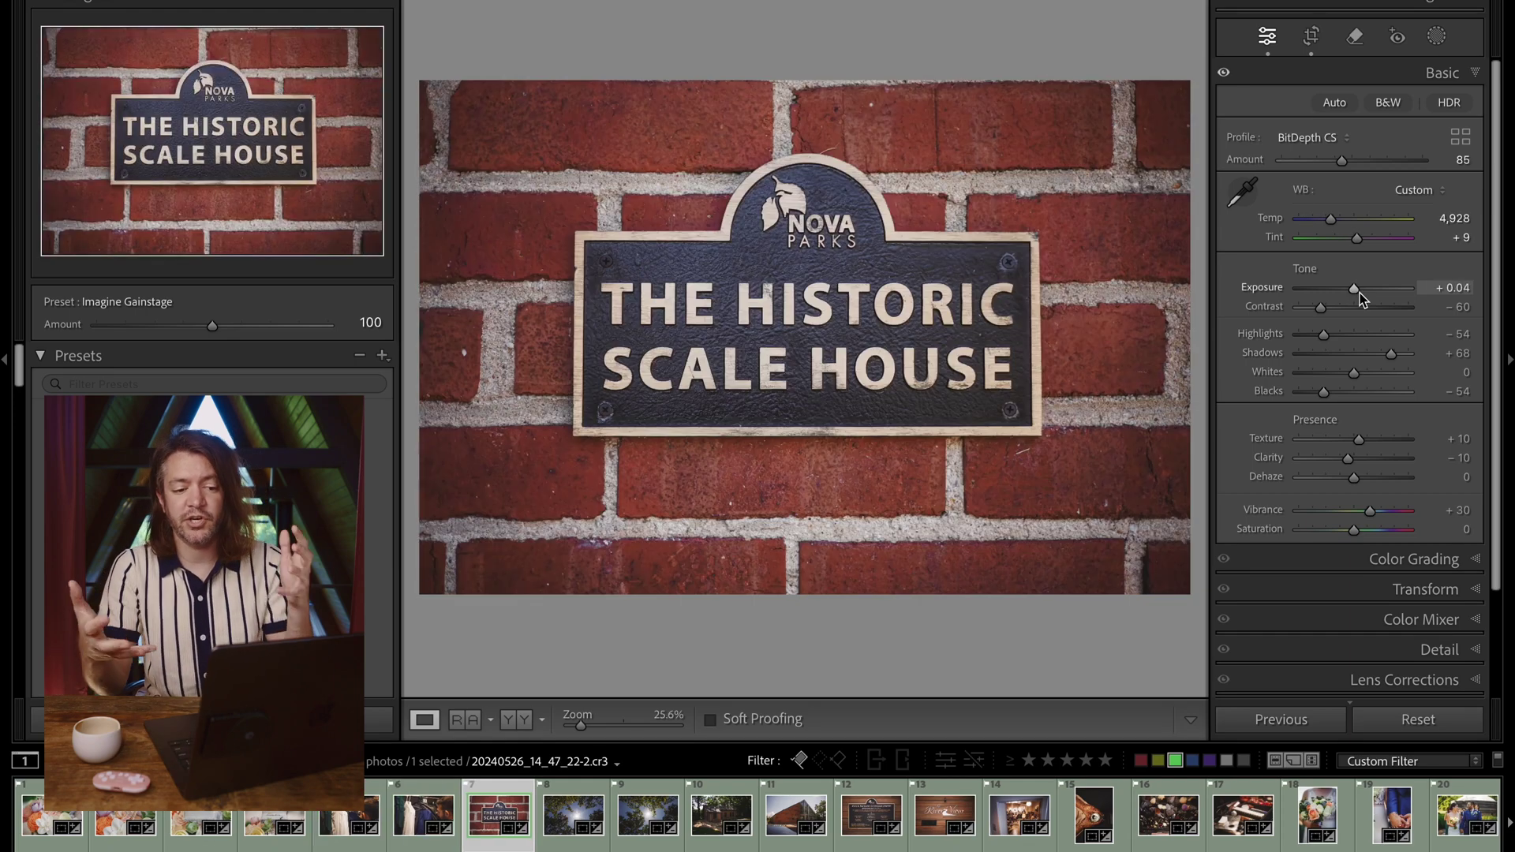
drag(1338, 219, 1344, 218)
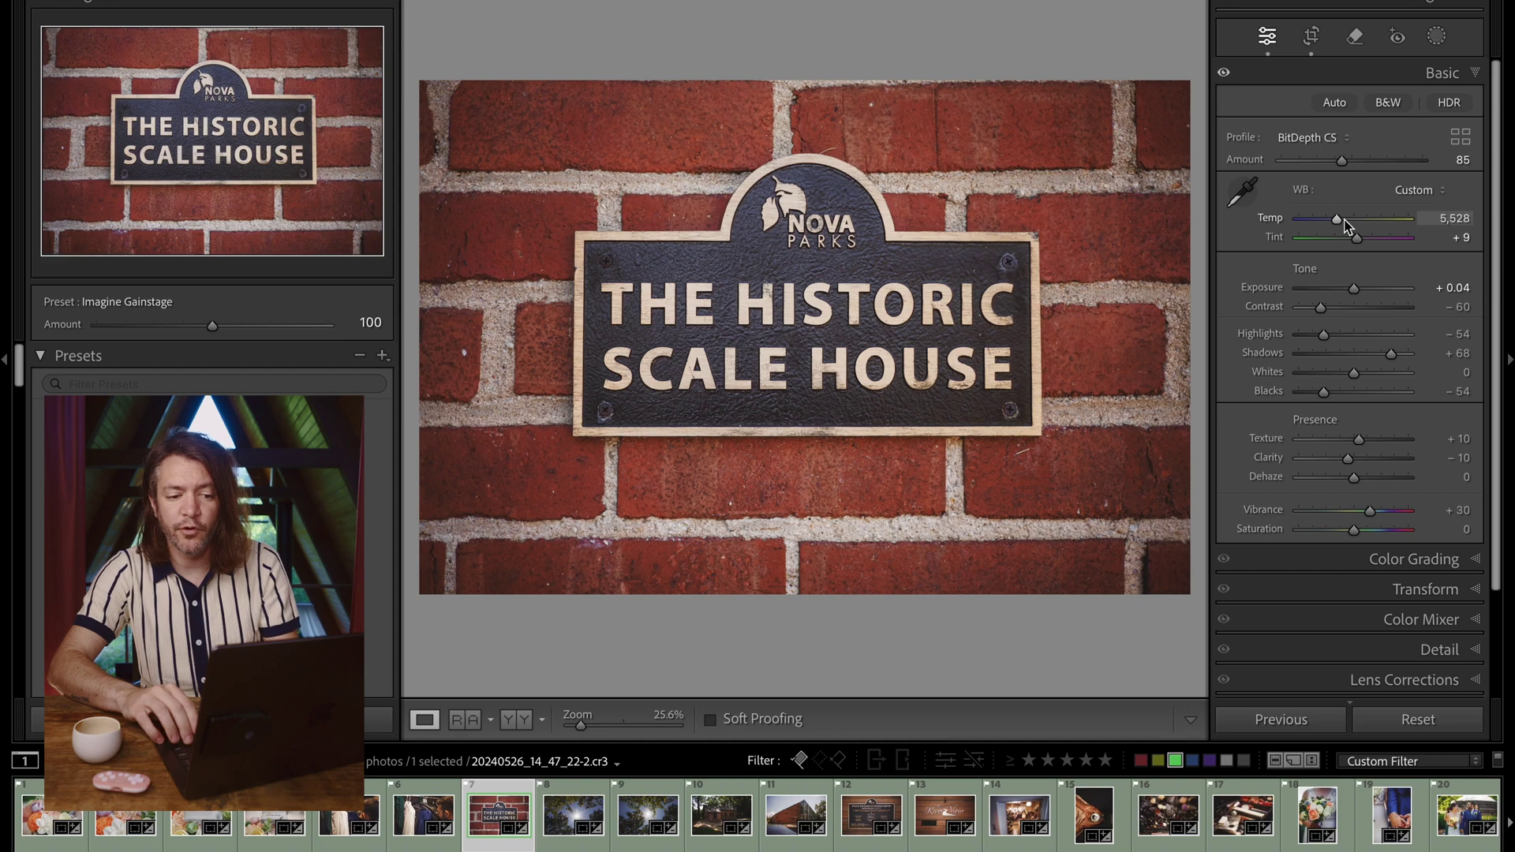
Step: Continue reviewing, previewing the bouquet in black and white and comparing the two officiant shots
key(Right)
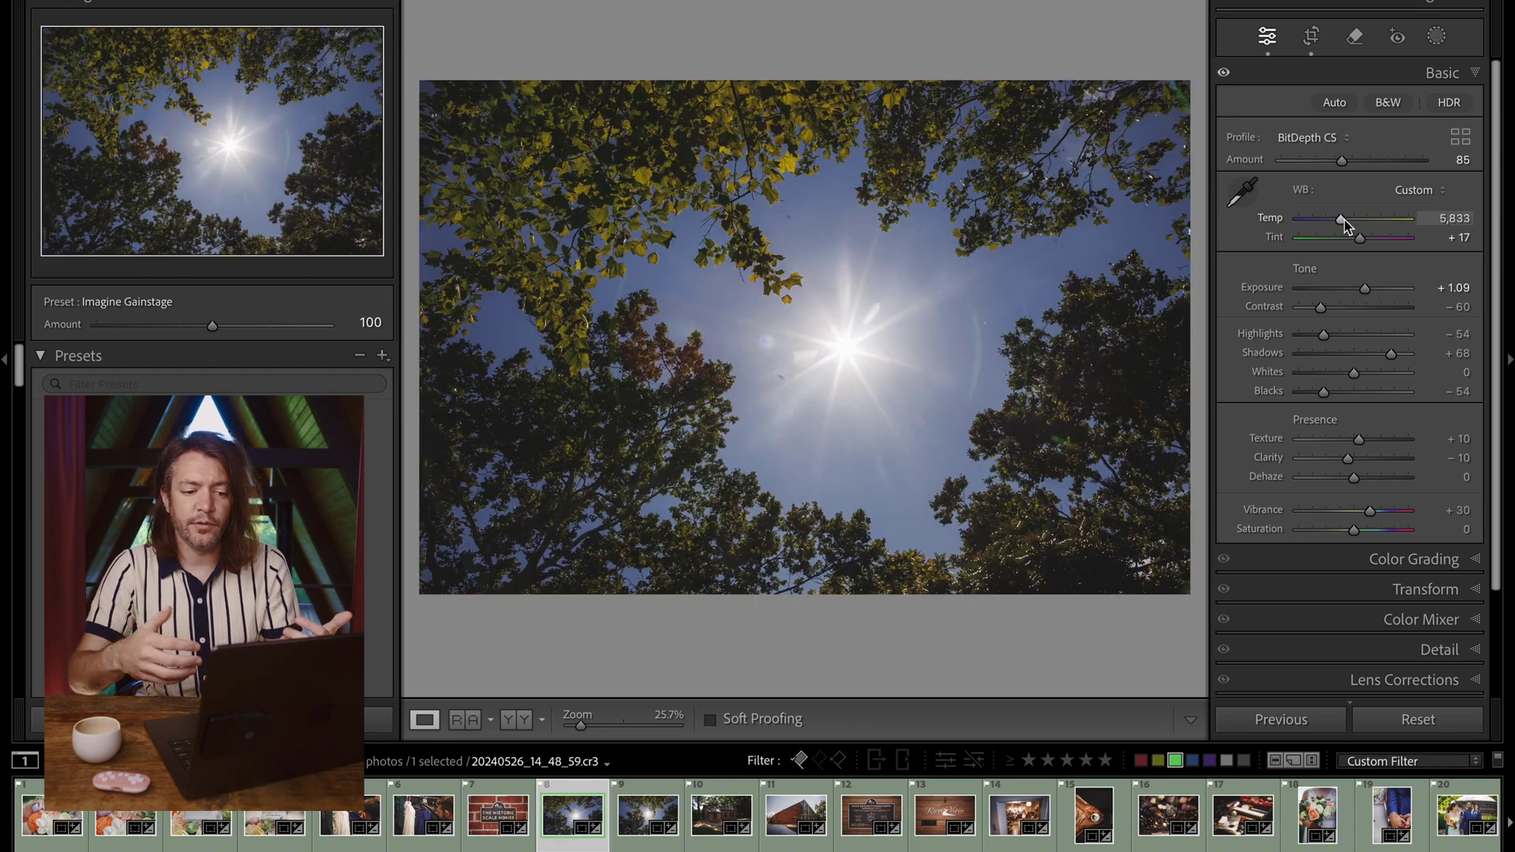
key(Right)
key(Right)
key(Right)
key(Right)
key(Right)
key(Right)
key(Right)
key(Right)
key(Right)
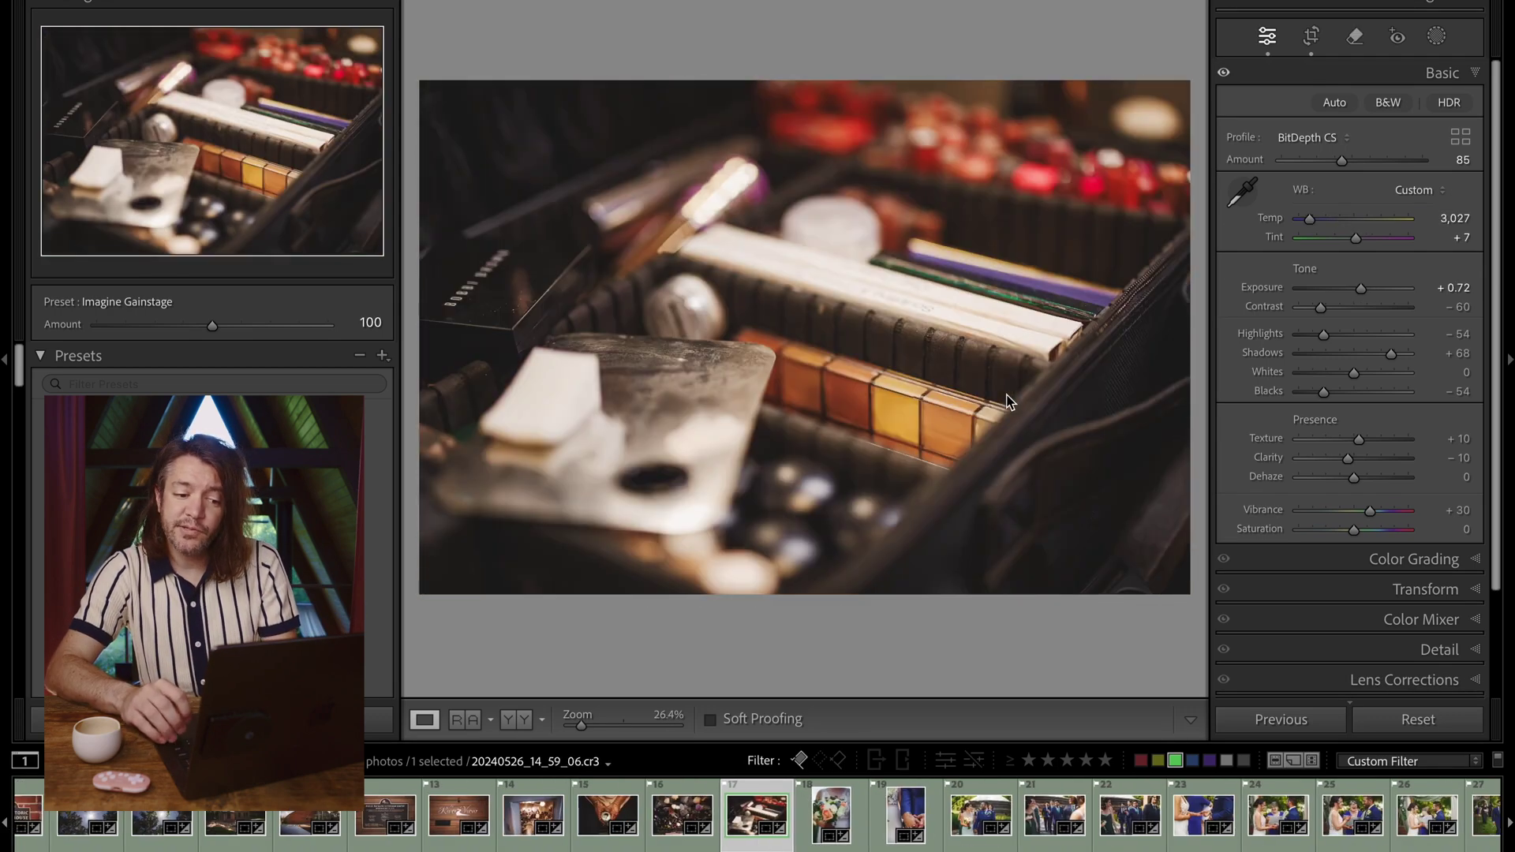
key(Right)
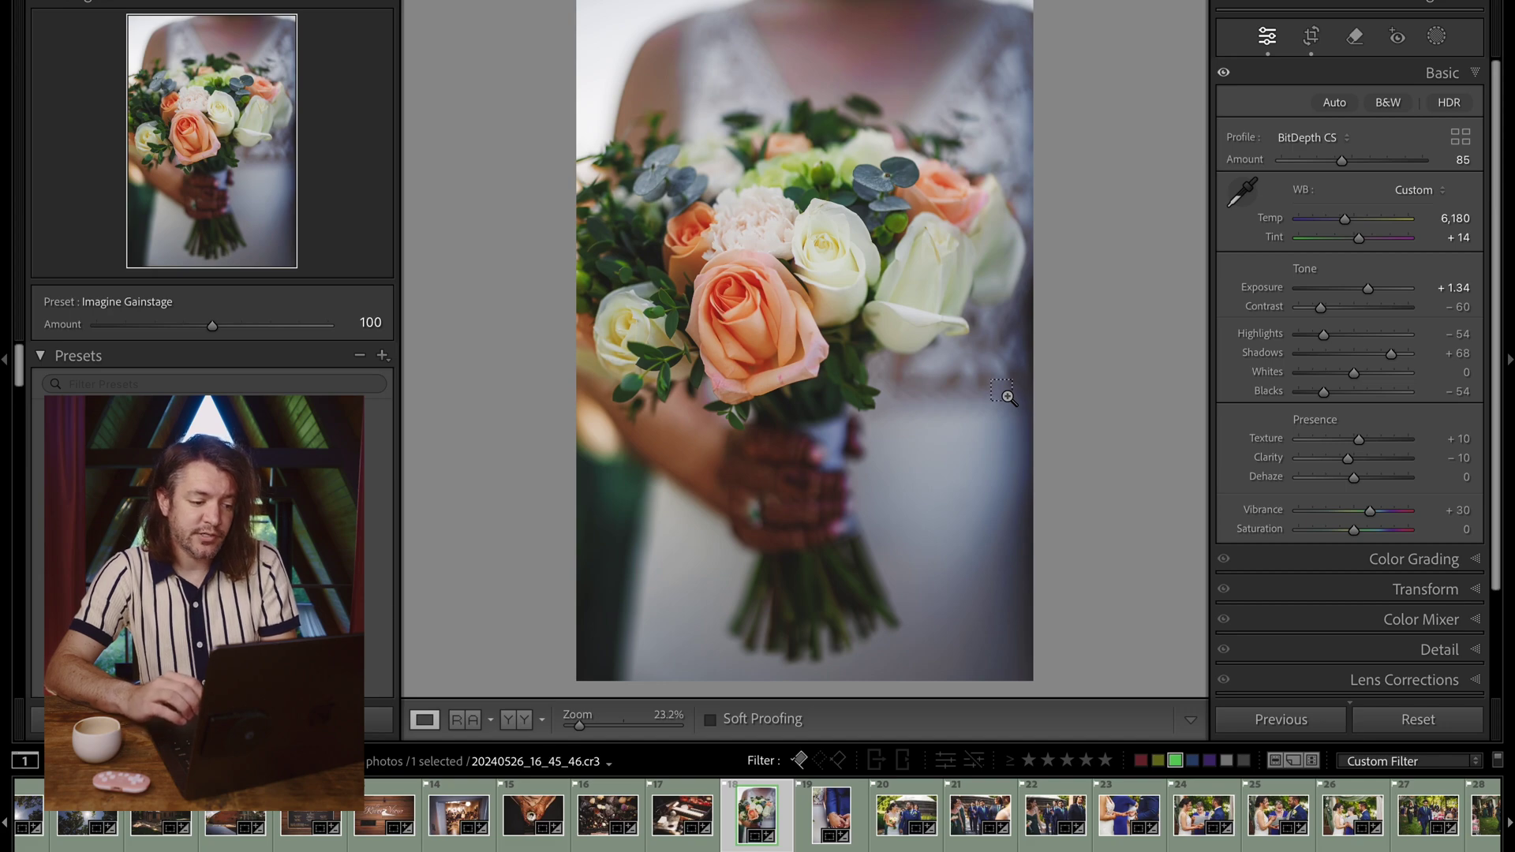
key(v)
key(v)
key(Right)
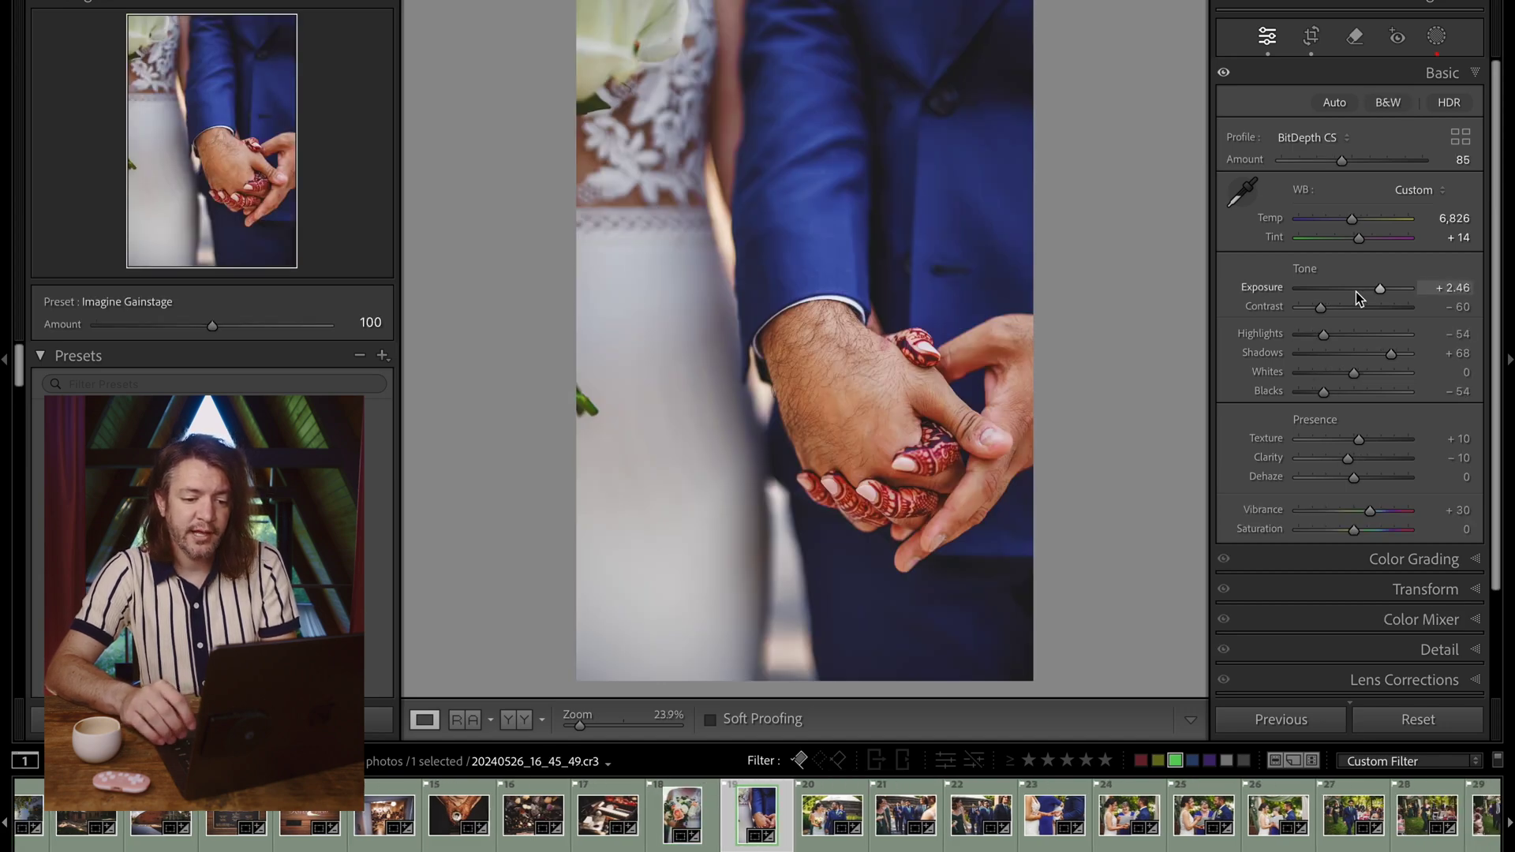
key(Right)
key(Right)
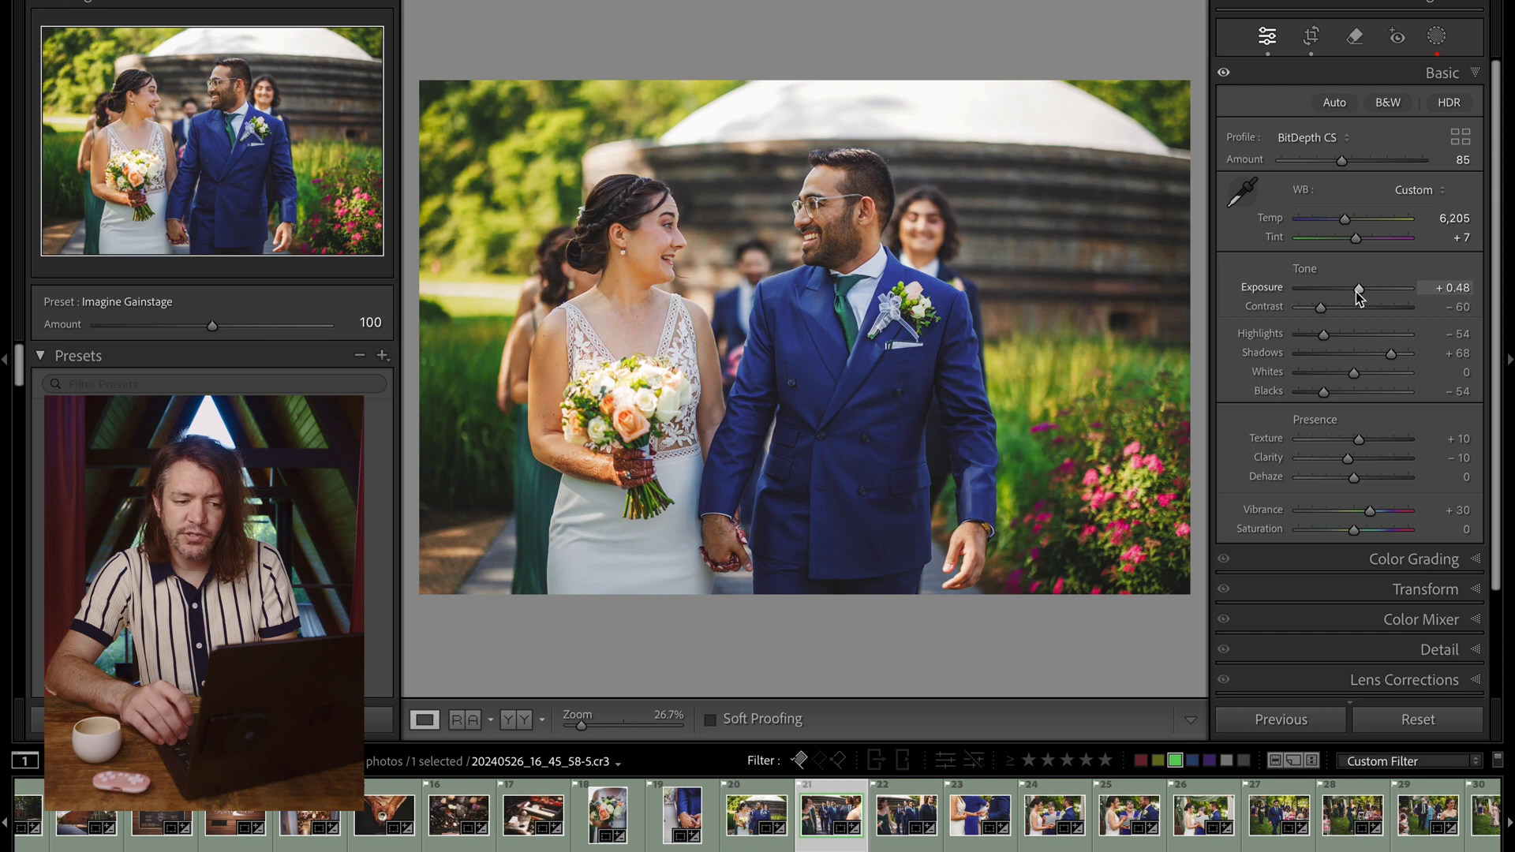
key(Right)
key(Right)
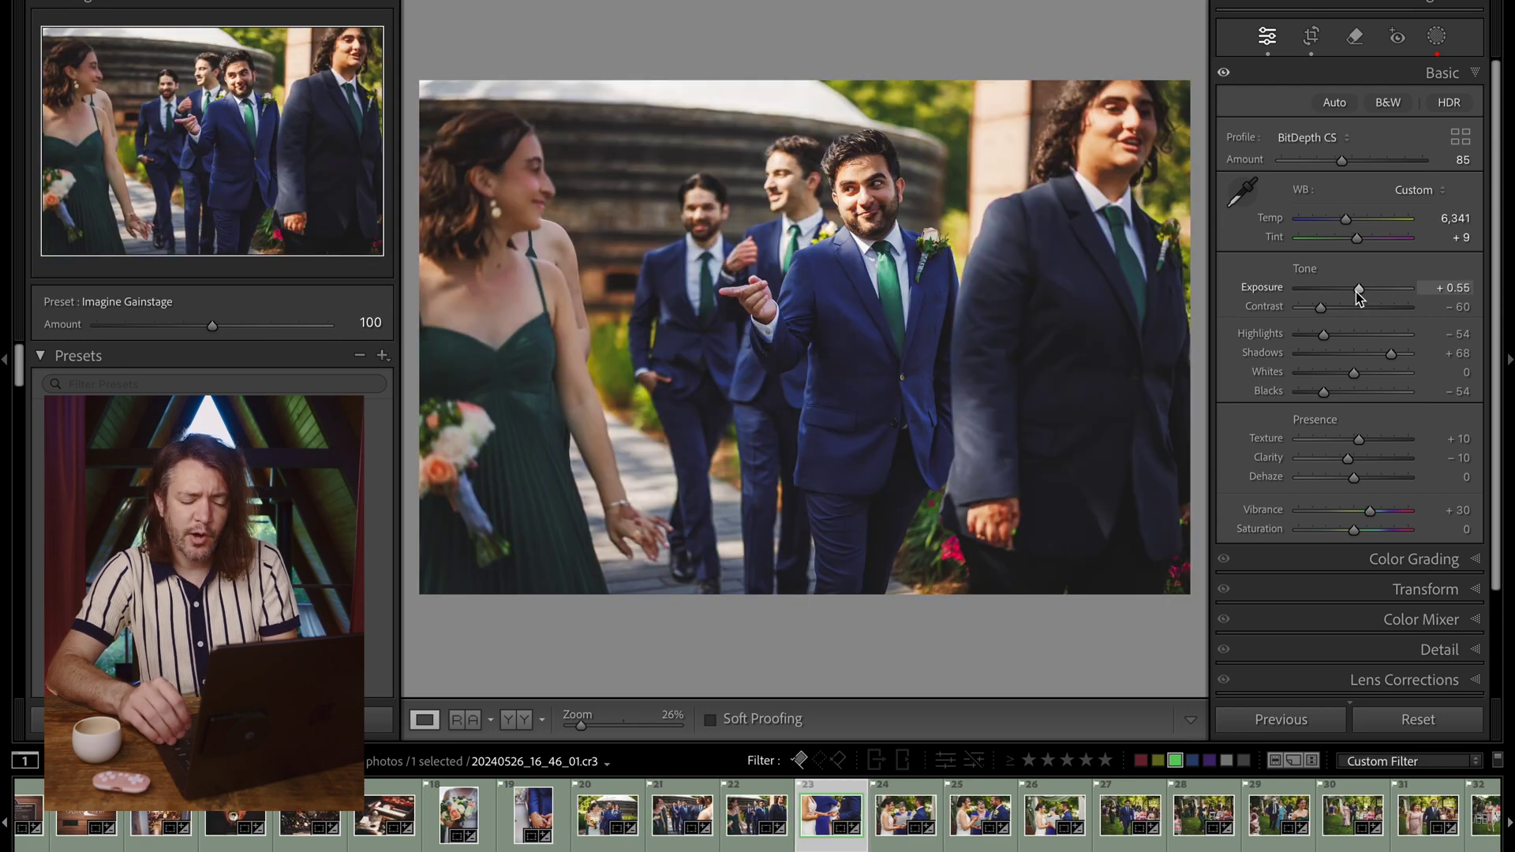
key(Right)
key(Right)
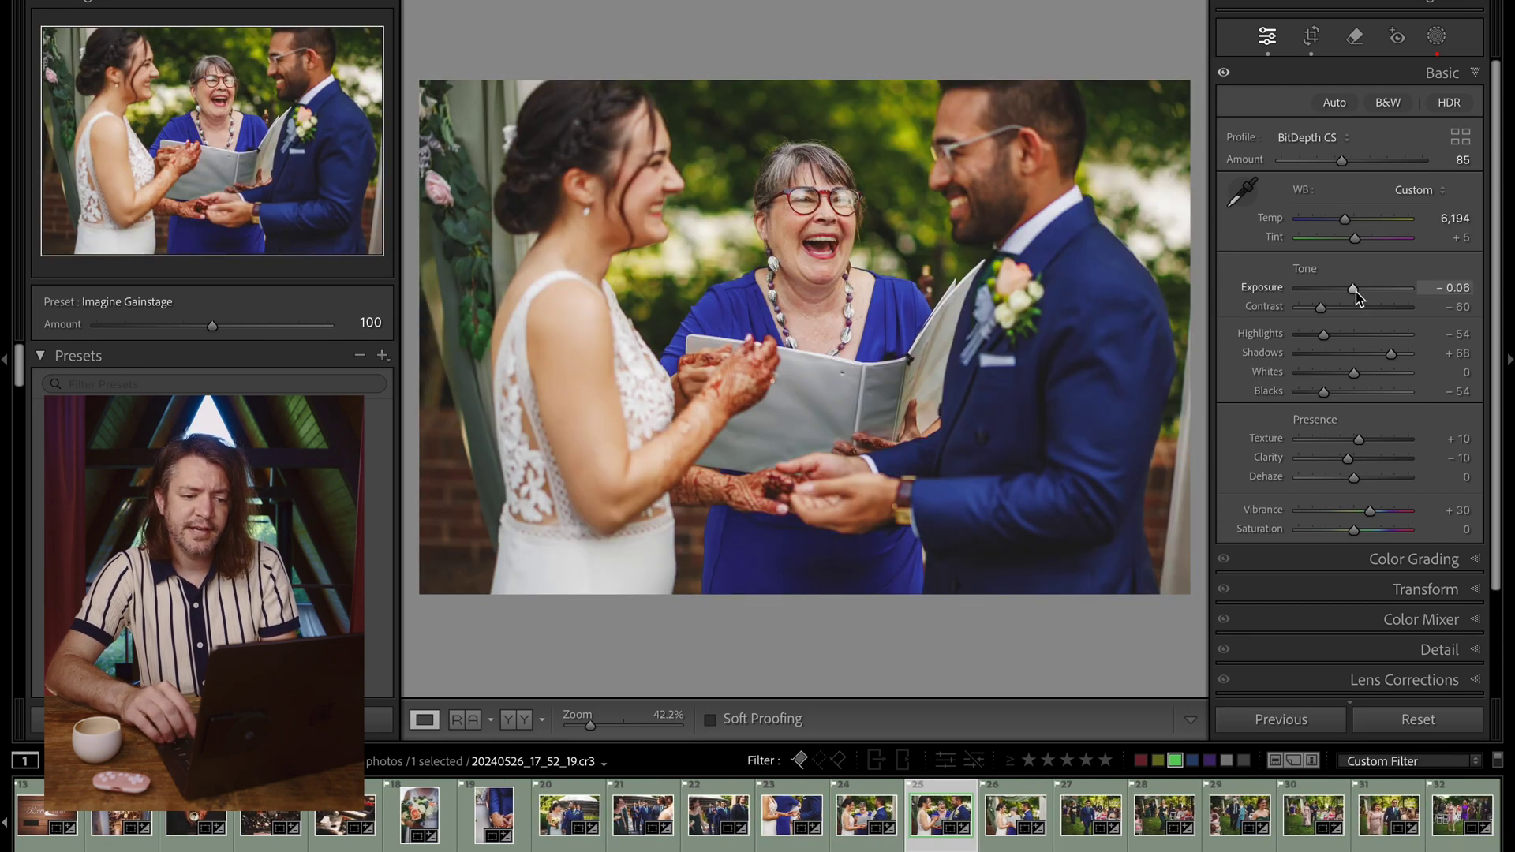
key(Left)
key(Right)
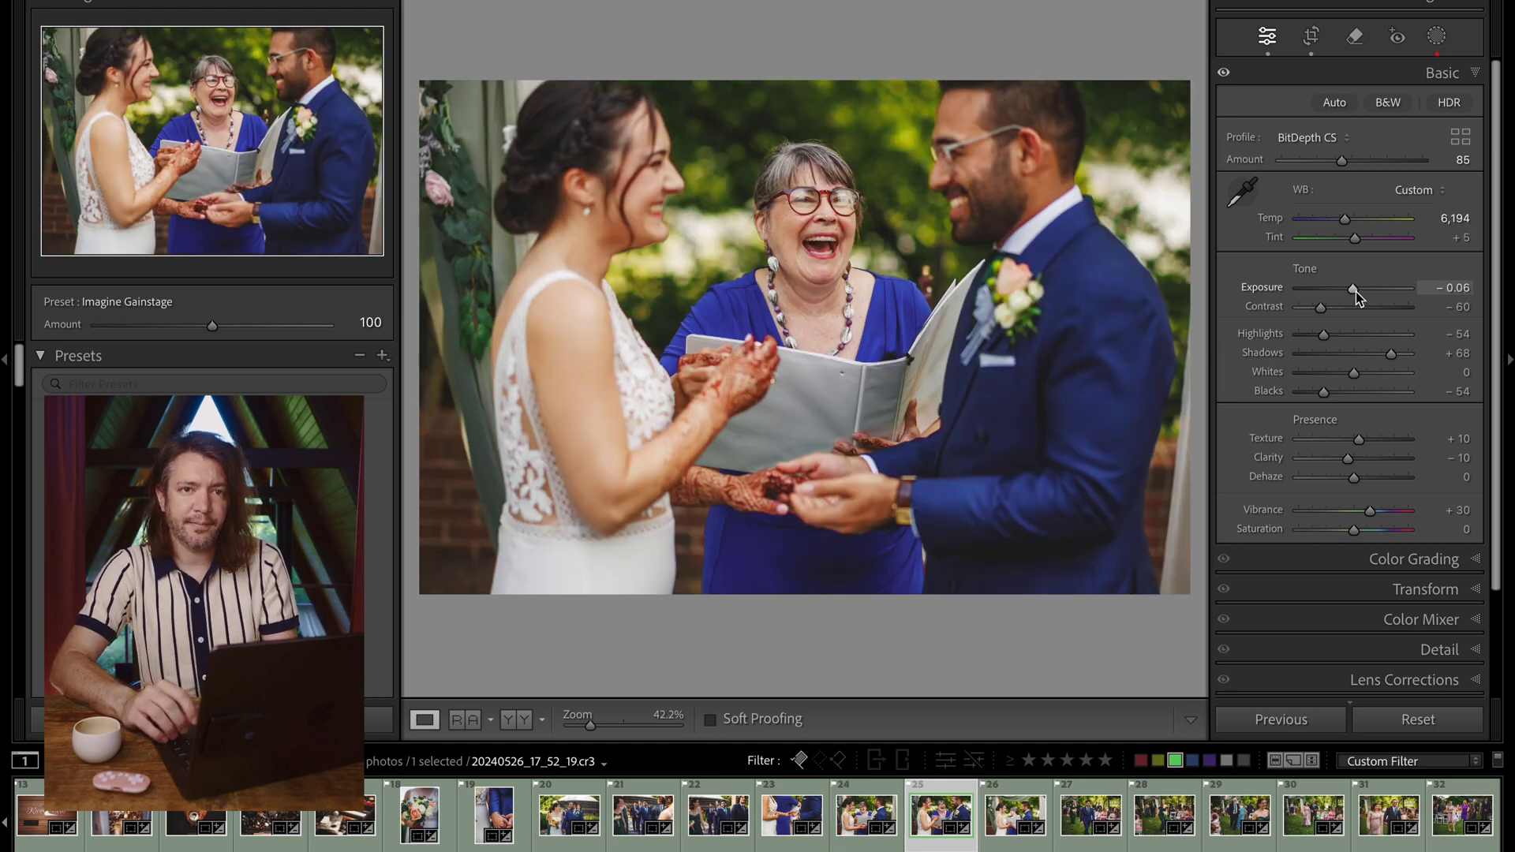
Step: Try the Signal Flow Binary preset, undo it, then browse the ceremony photos in Library view
click(213, 611)
click(40, 354)
click(41, 353)
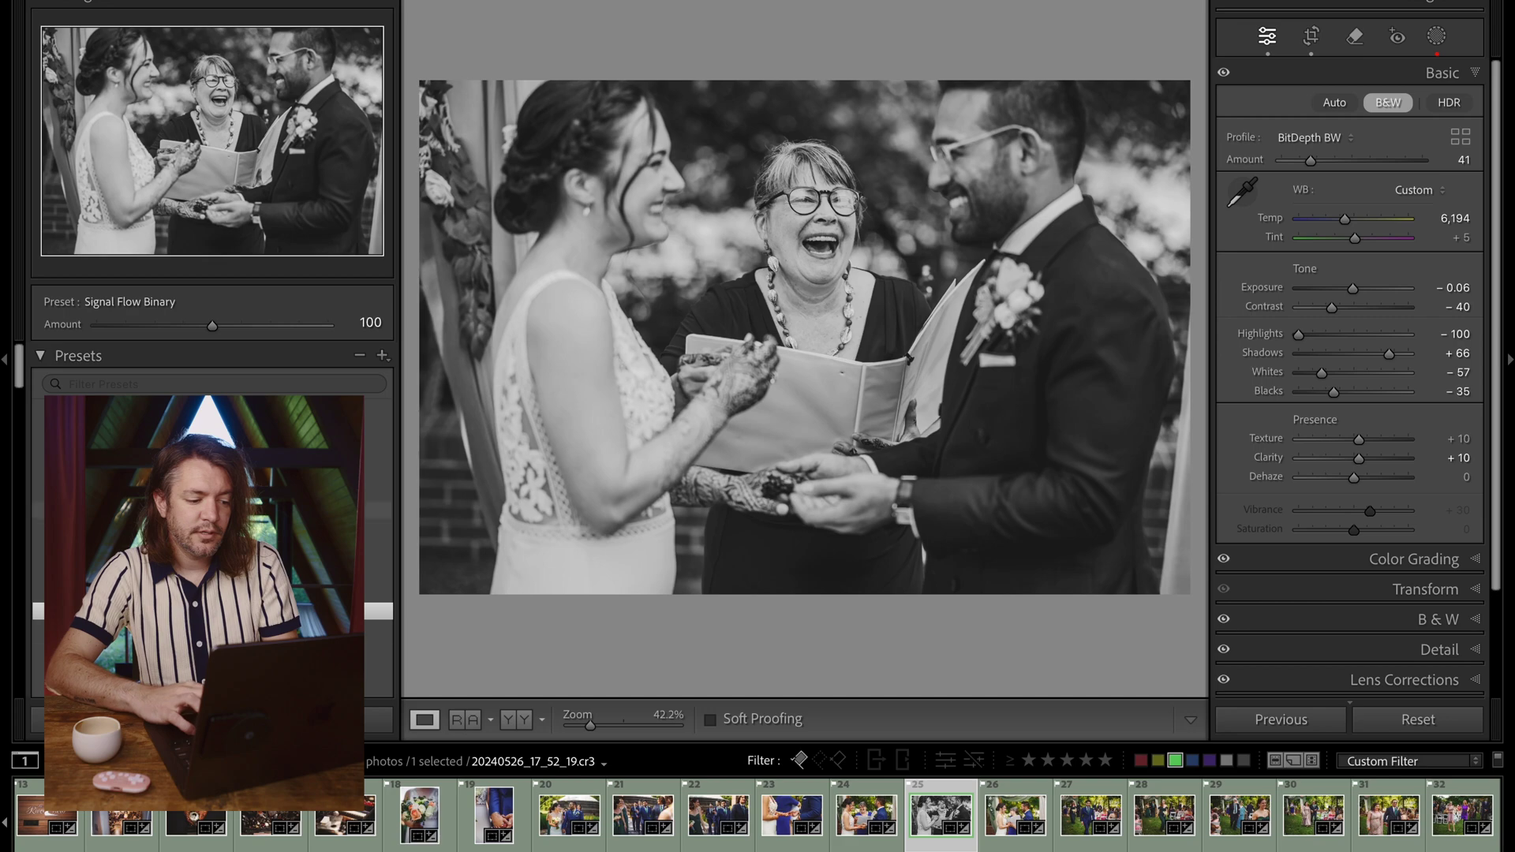
key(ctrl+z)
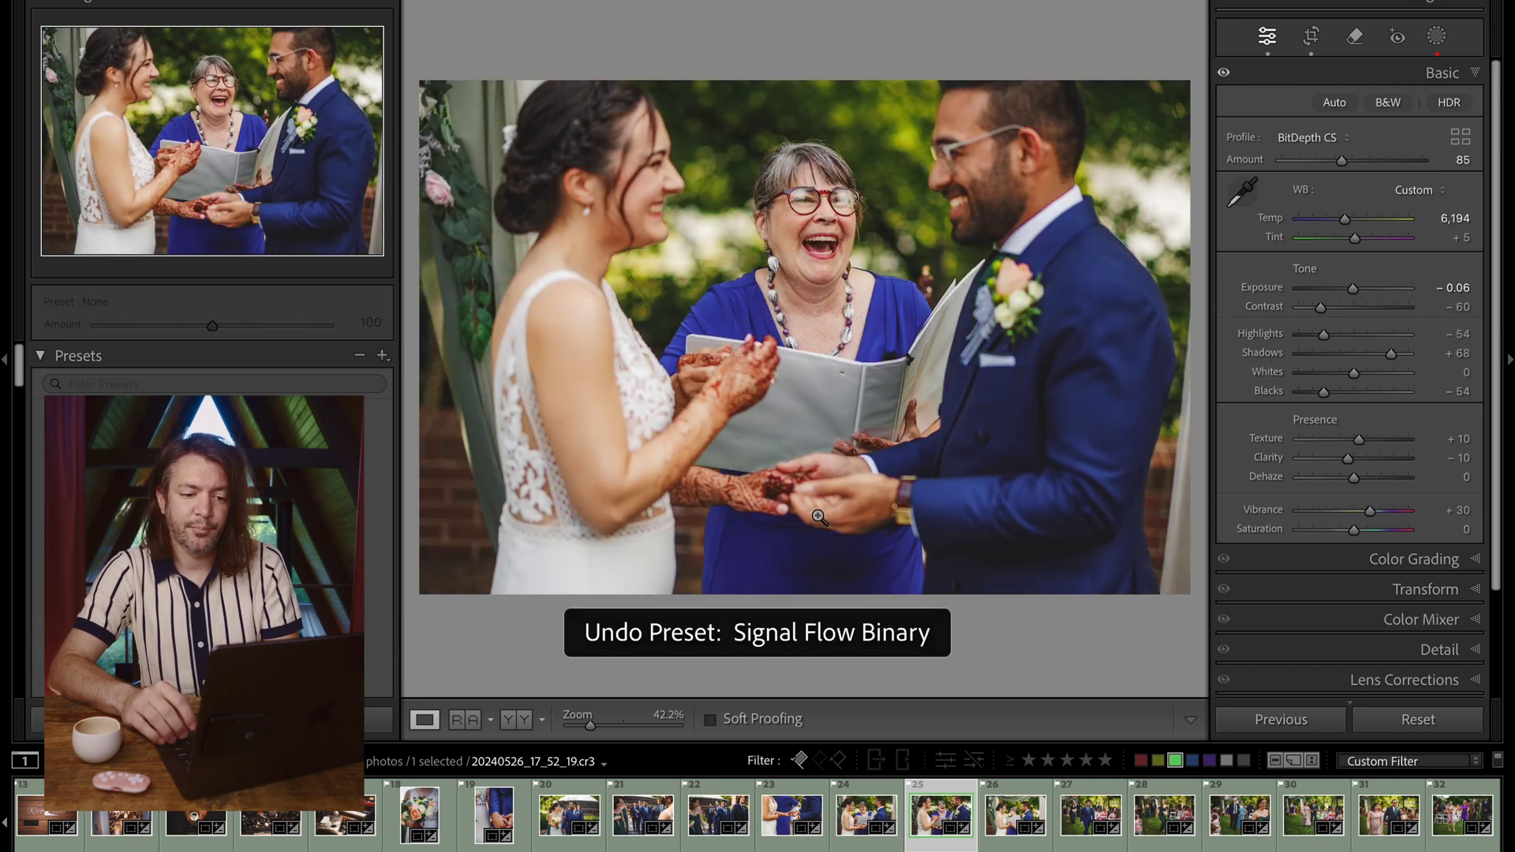
key(e)
key(Right)
key(Right)
key(Right)
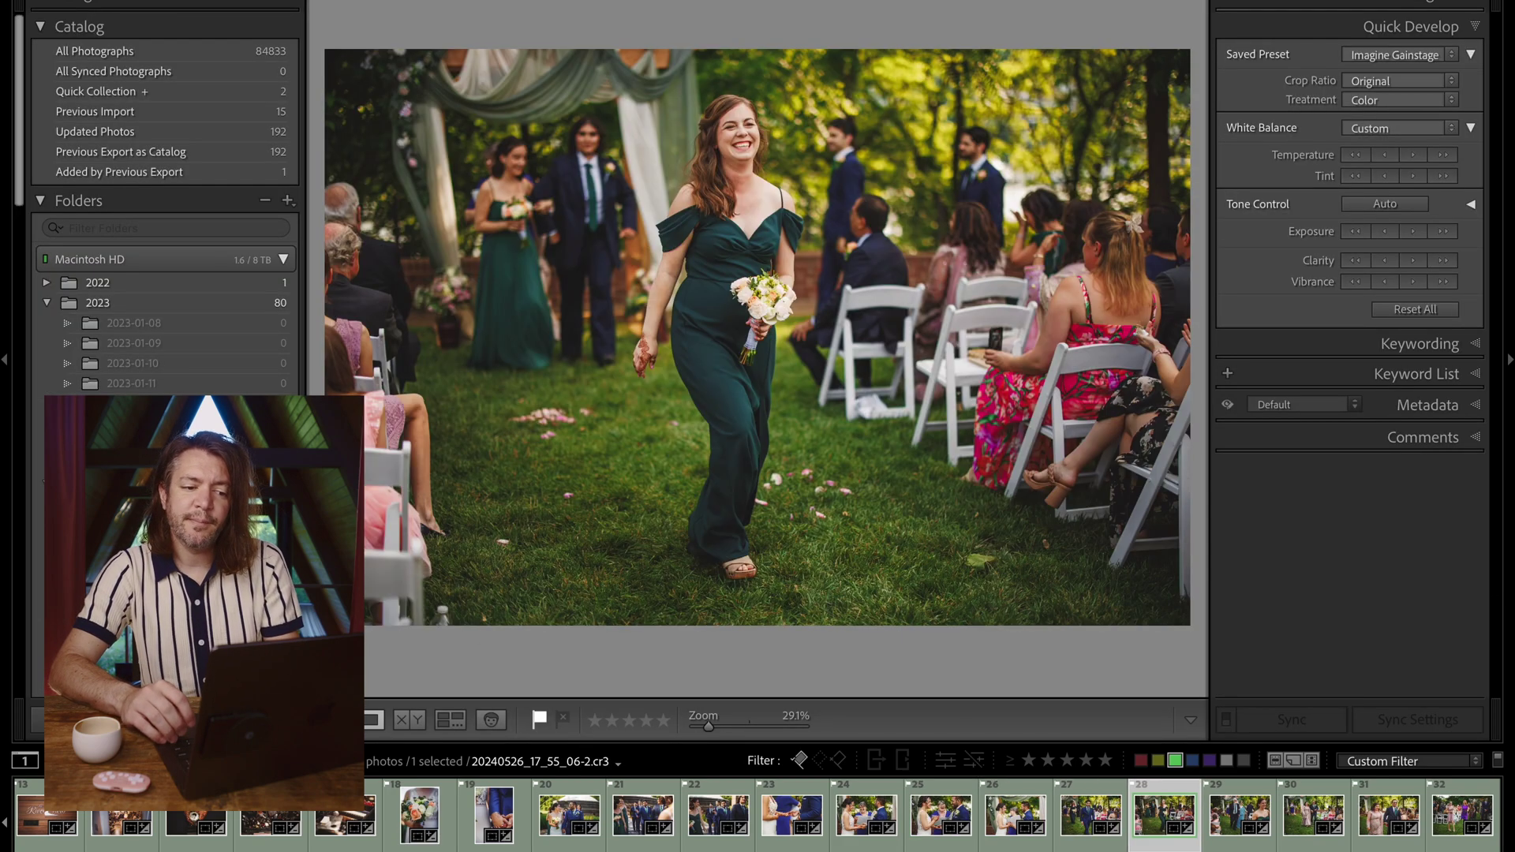
key(Right)
key(Right)
key(Right)
key(Right)
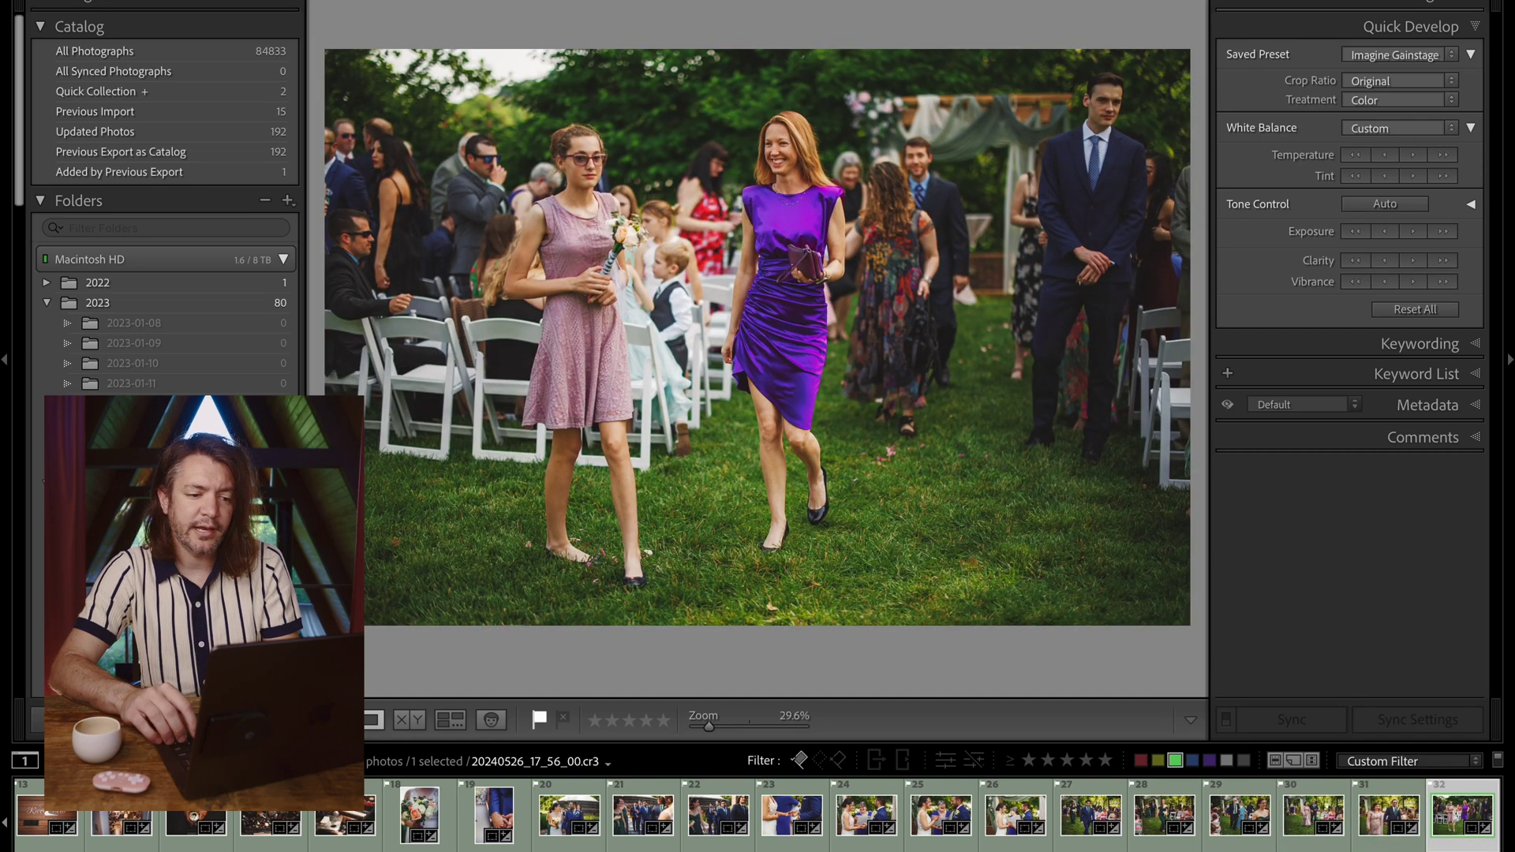
key(Left)
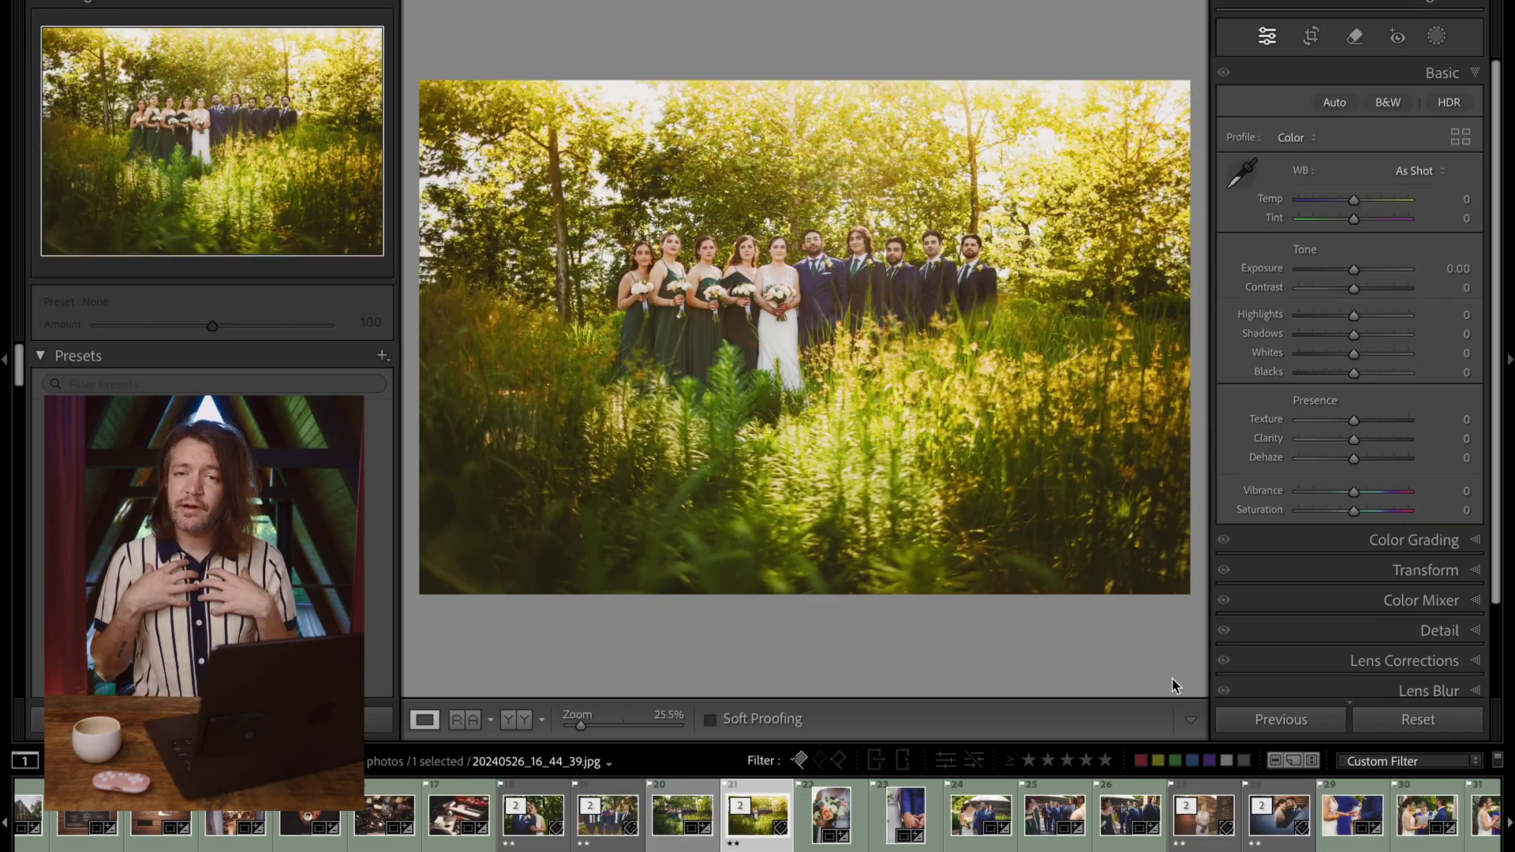